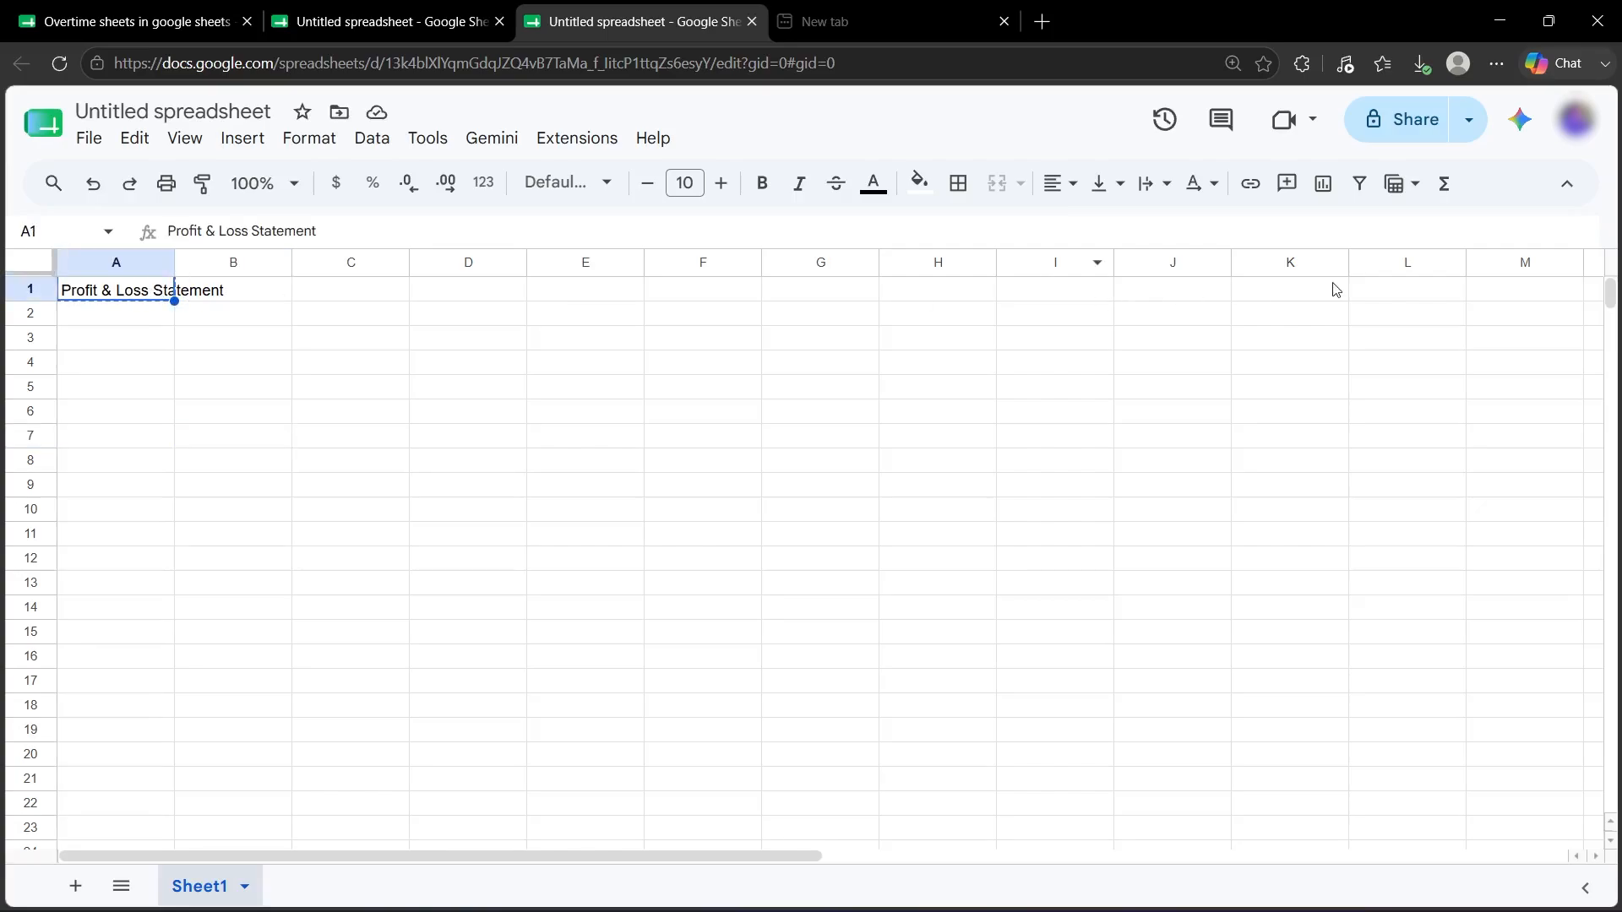
Merge A1:M1 into one title cell and centre the title.
shift+click(1512, 290)
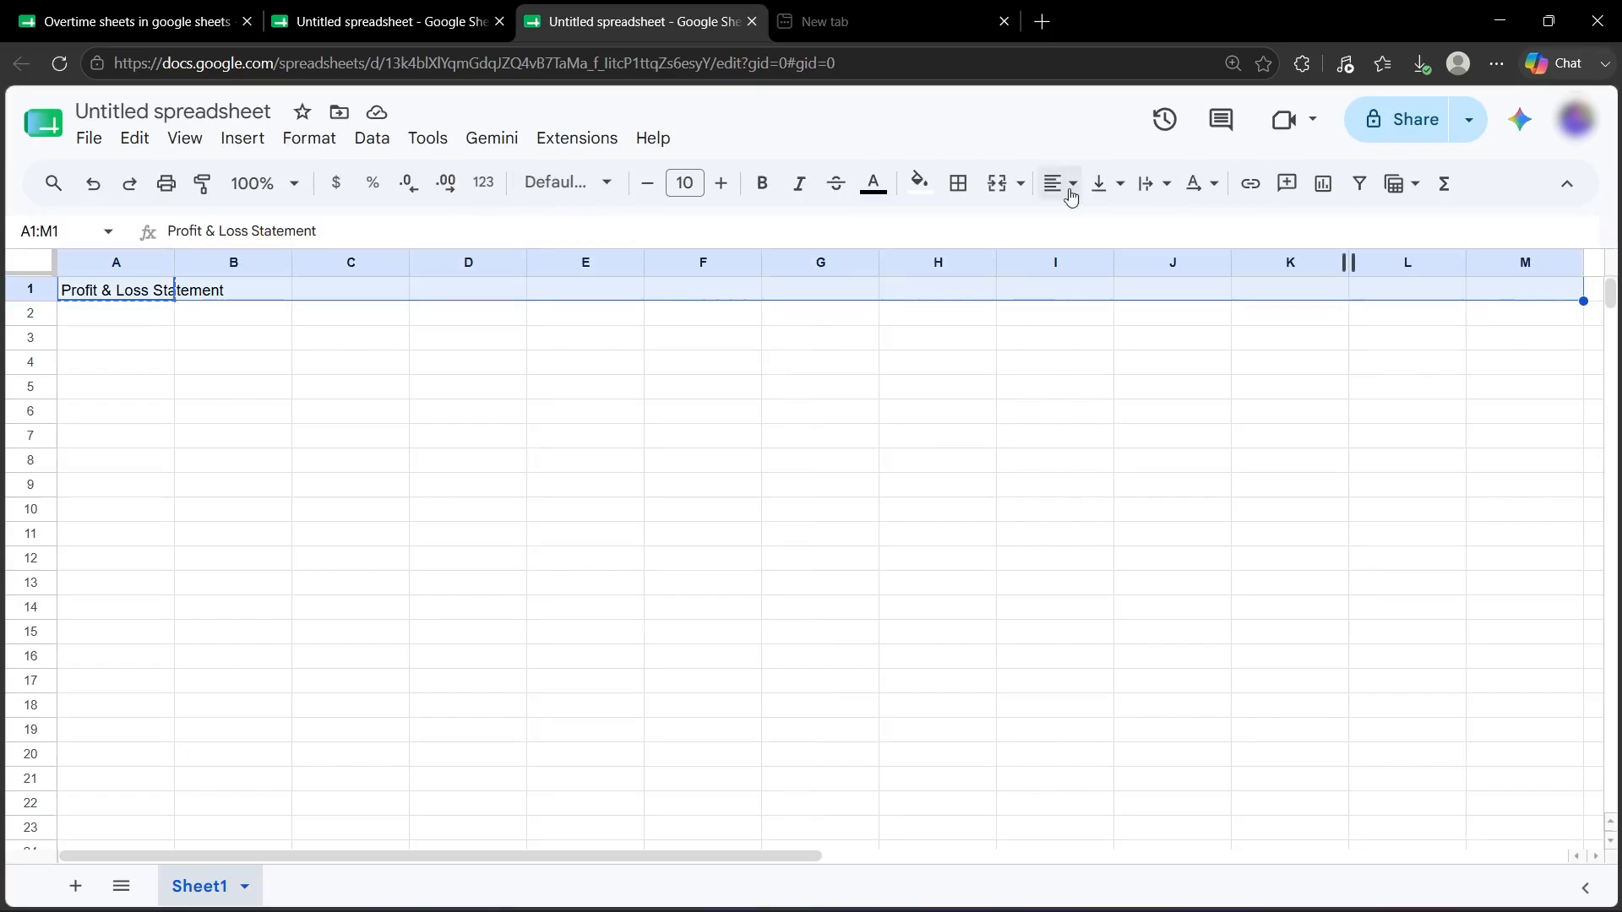
click(994, 185)
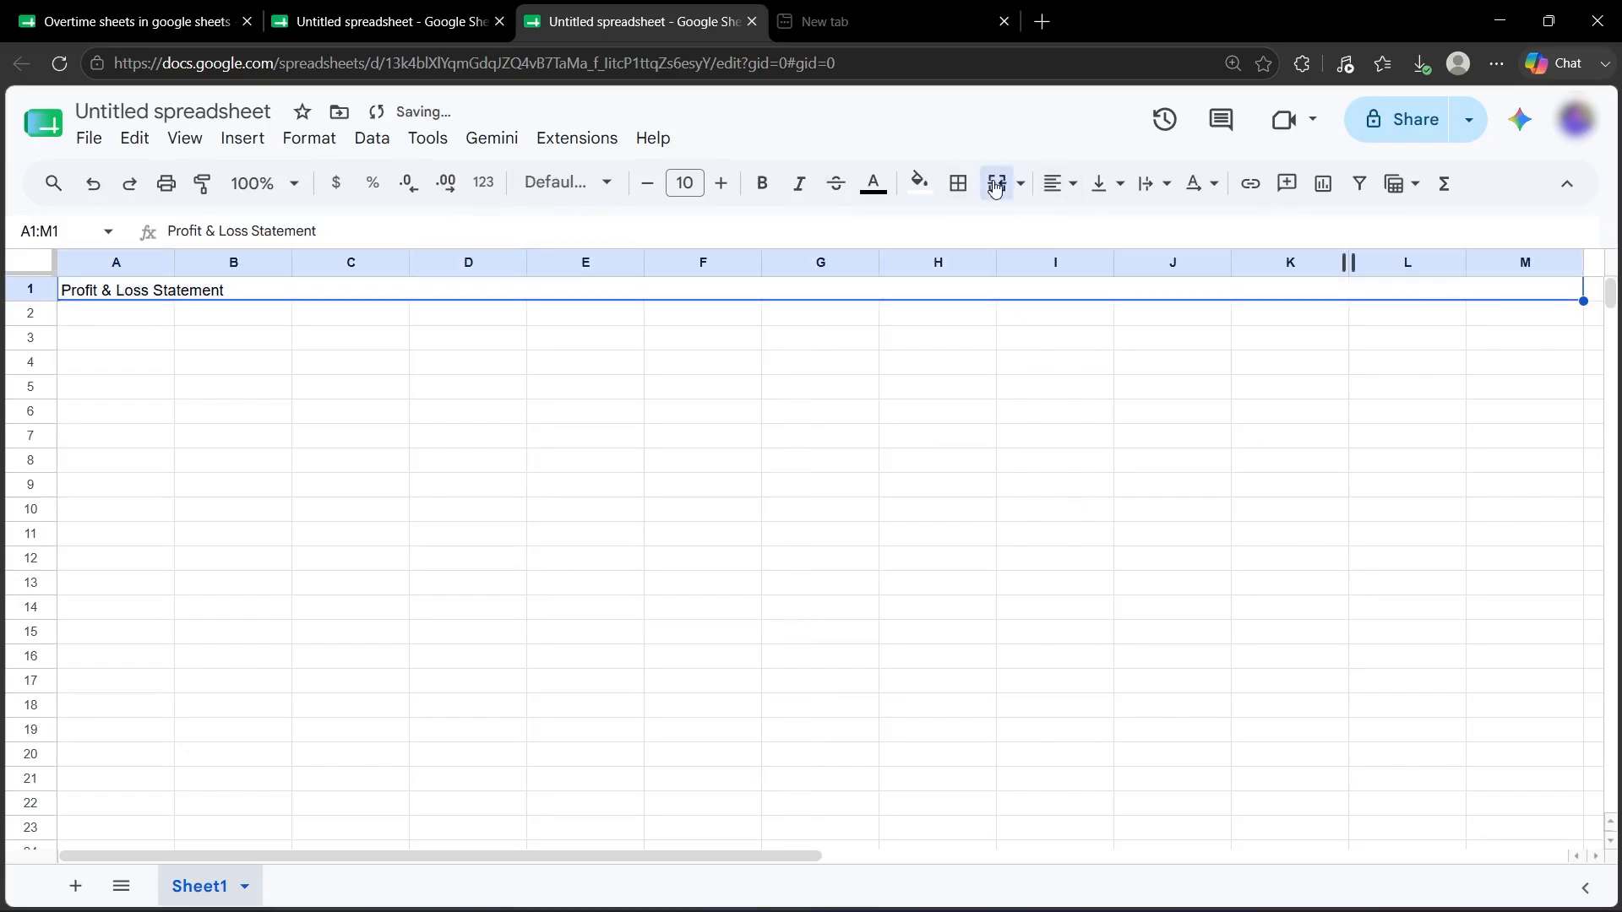
click(1057, 184)
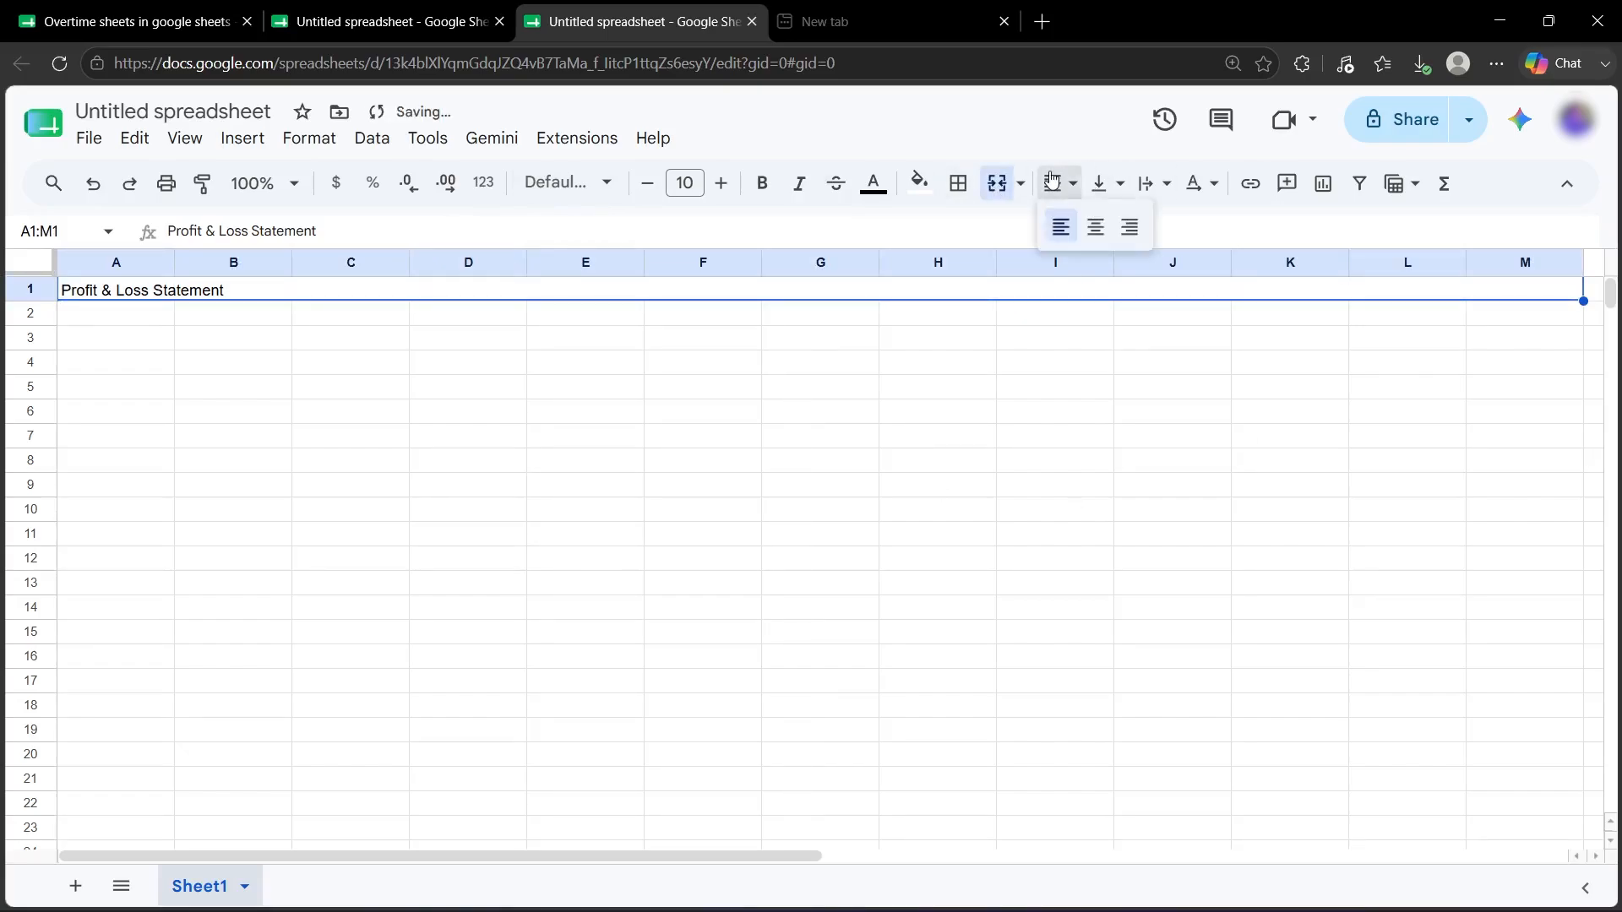
click(1089, 223)
Make the Profit & Loss Statement title bold at font size 15.
double_click(819, 288)
key(ctrl+a)
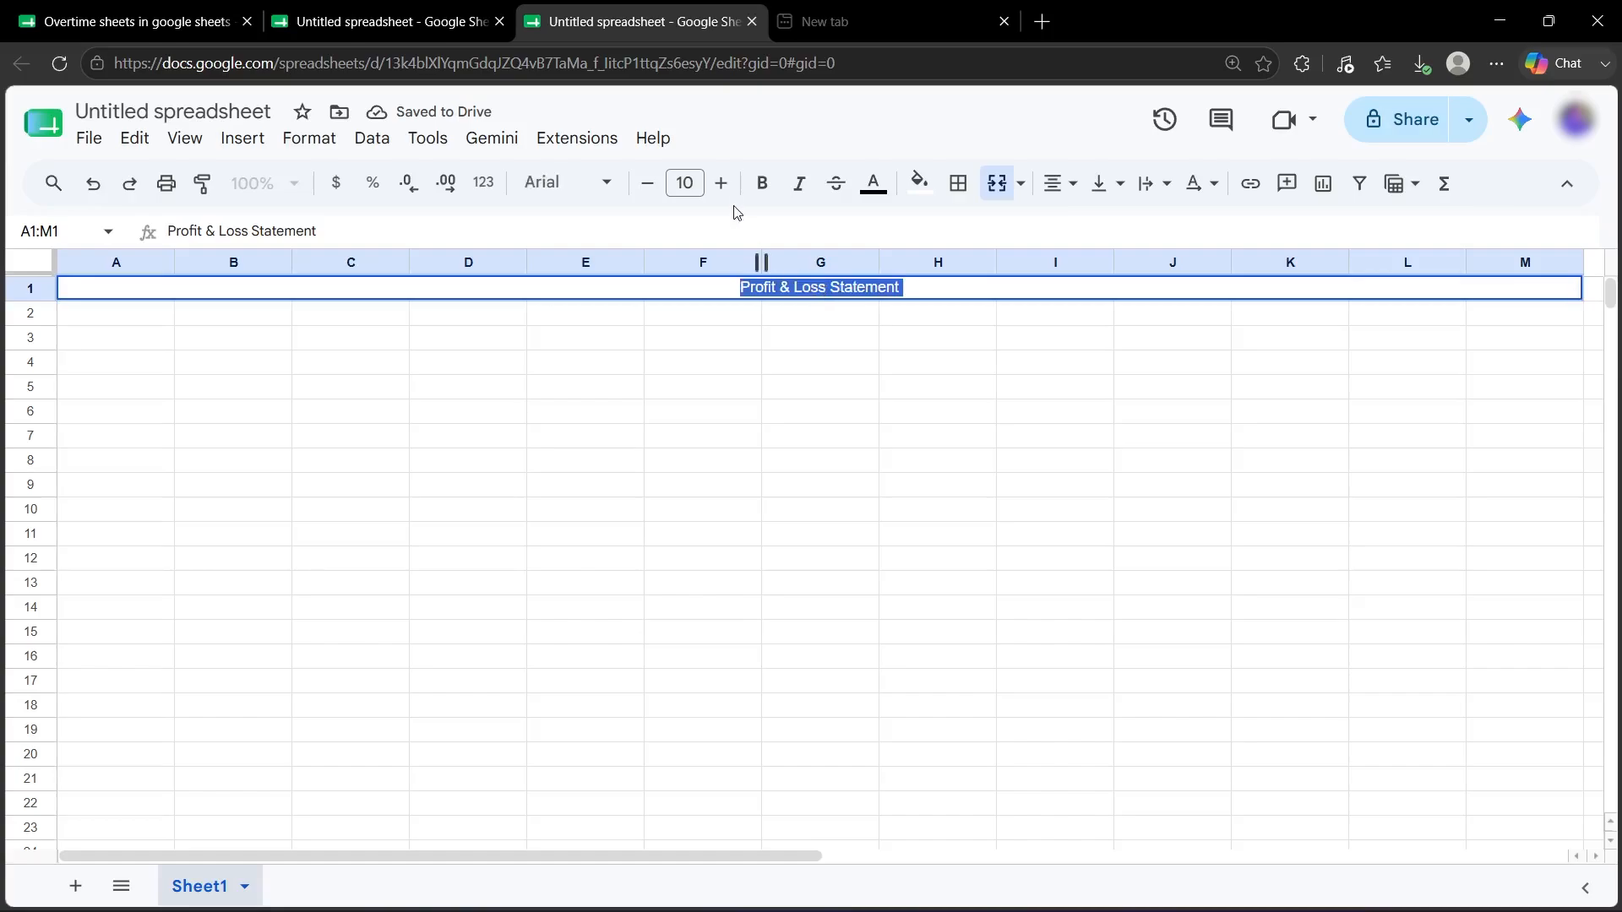
click(762, 186)
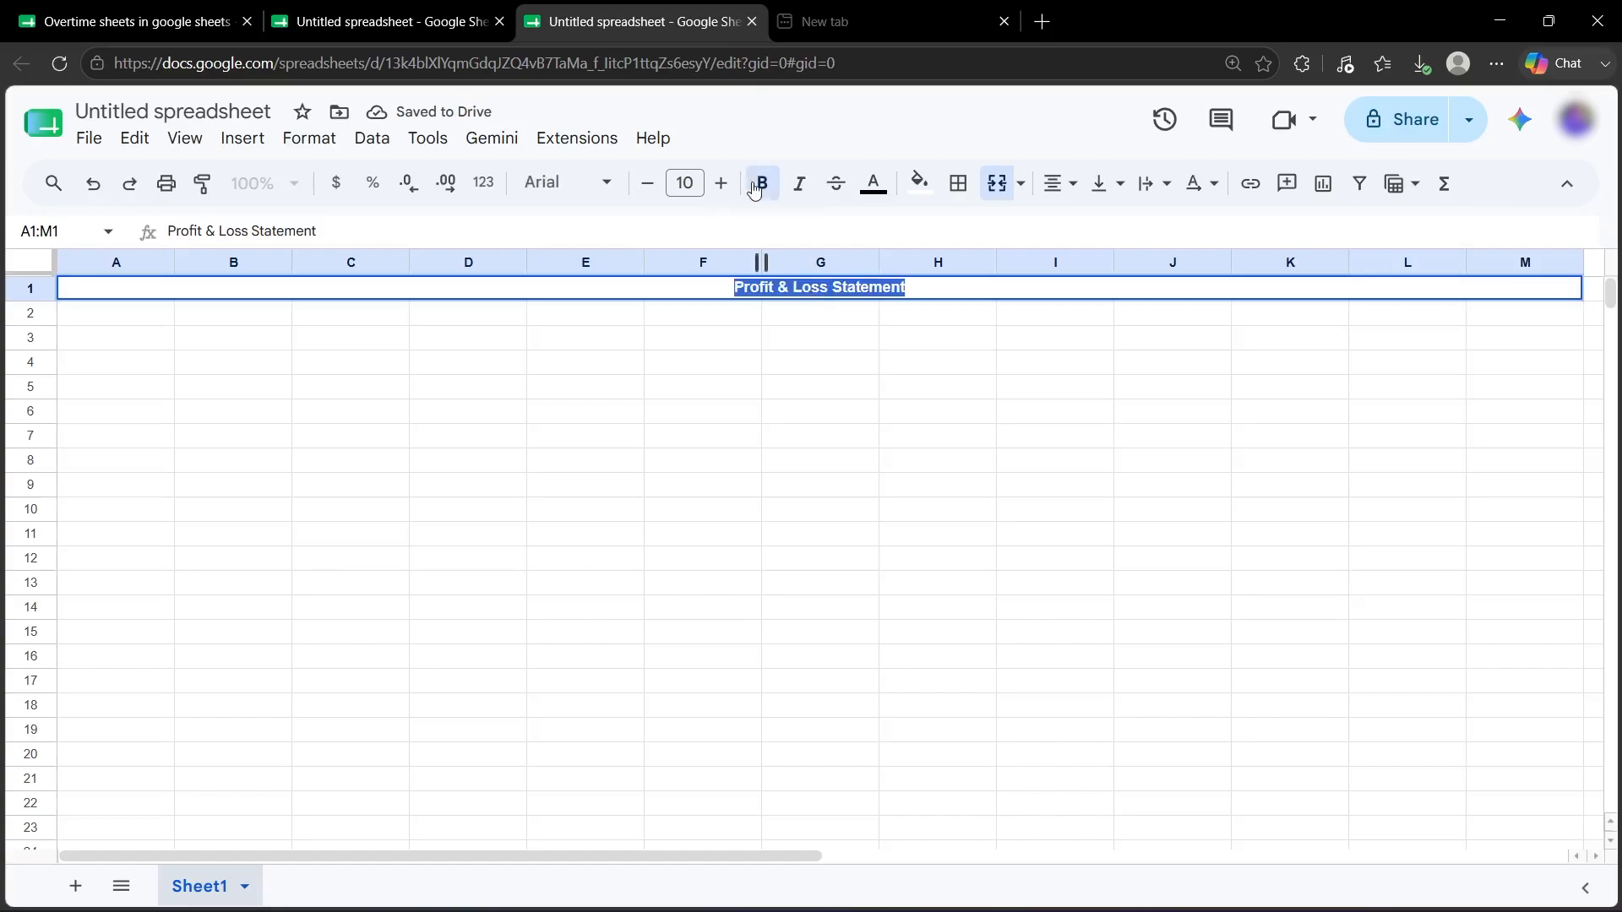
click(682, 185)
text(15)
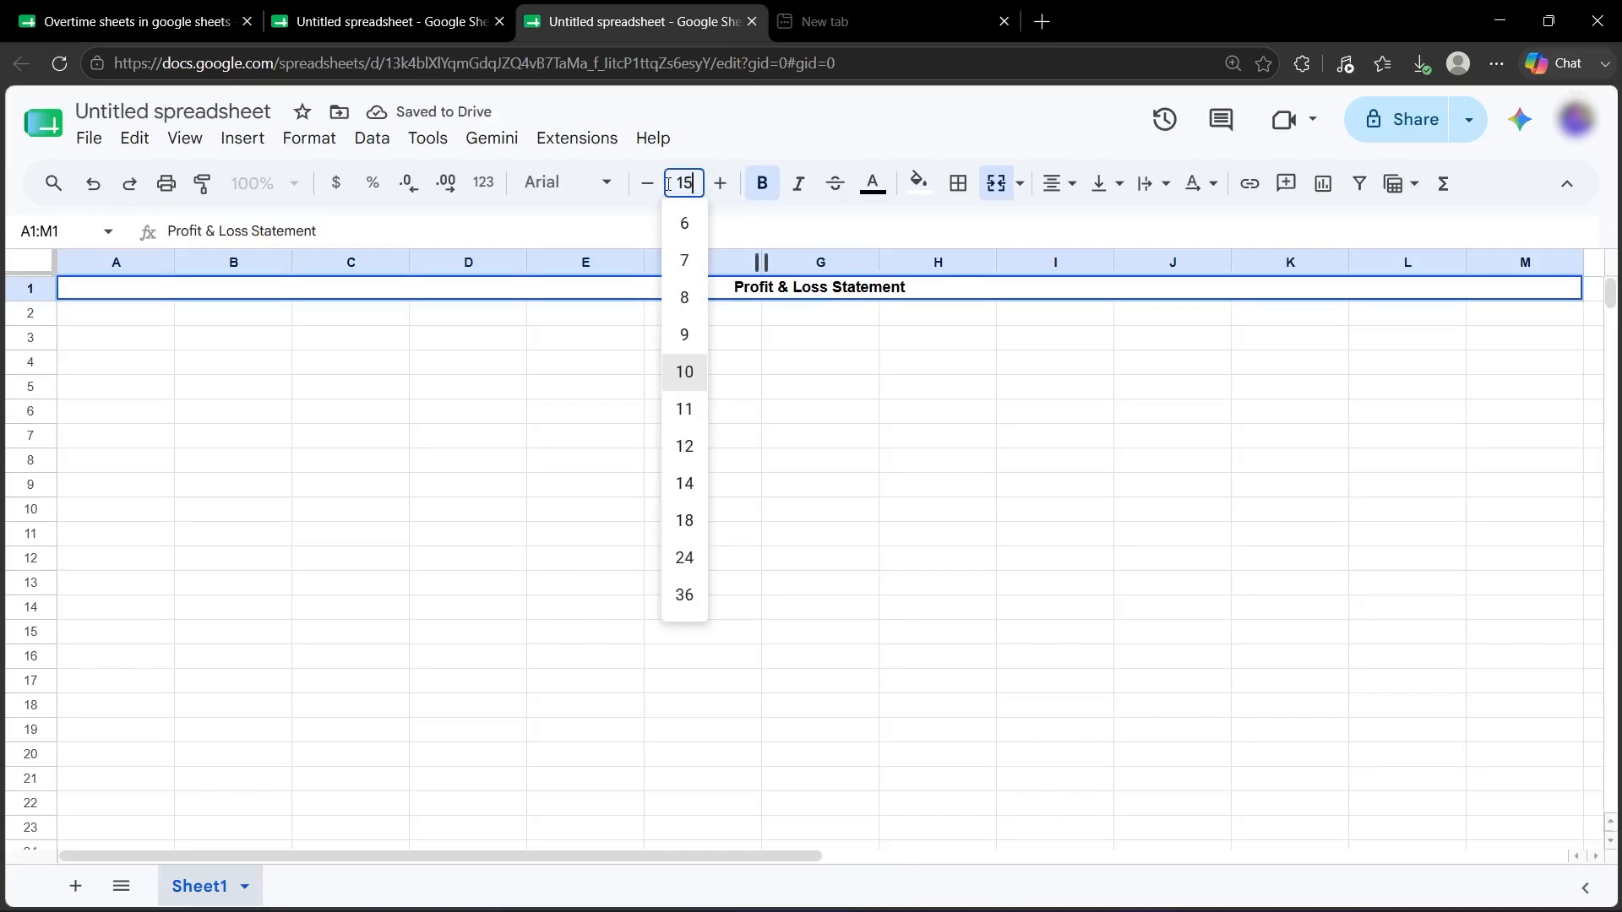
key(Return)
click(816, 372)
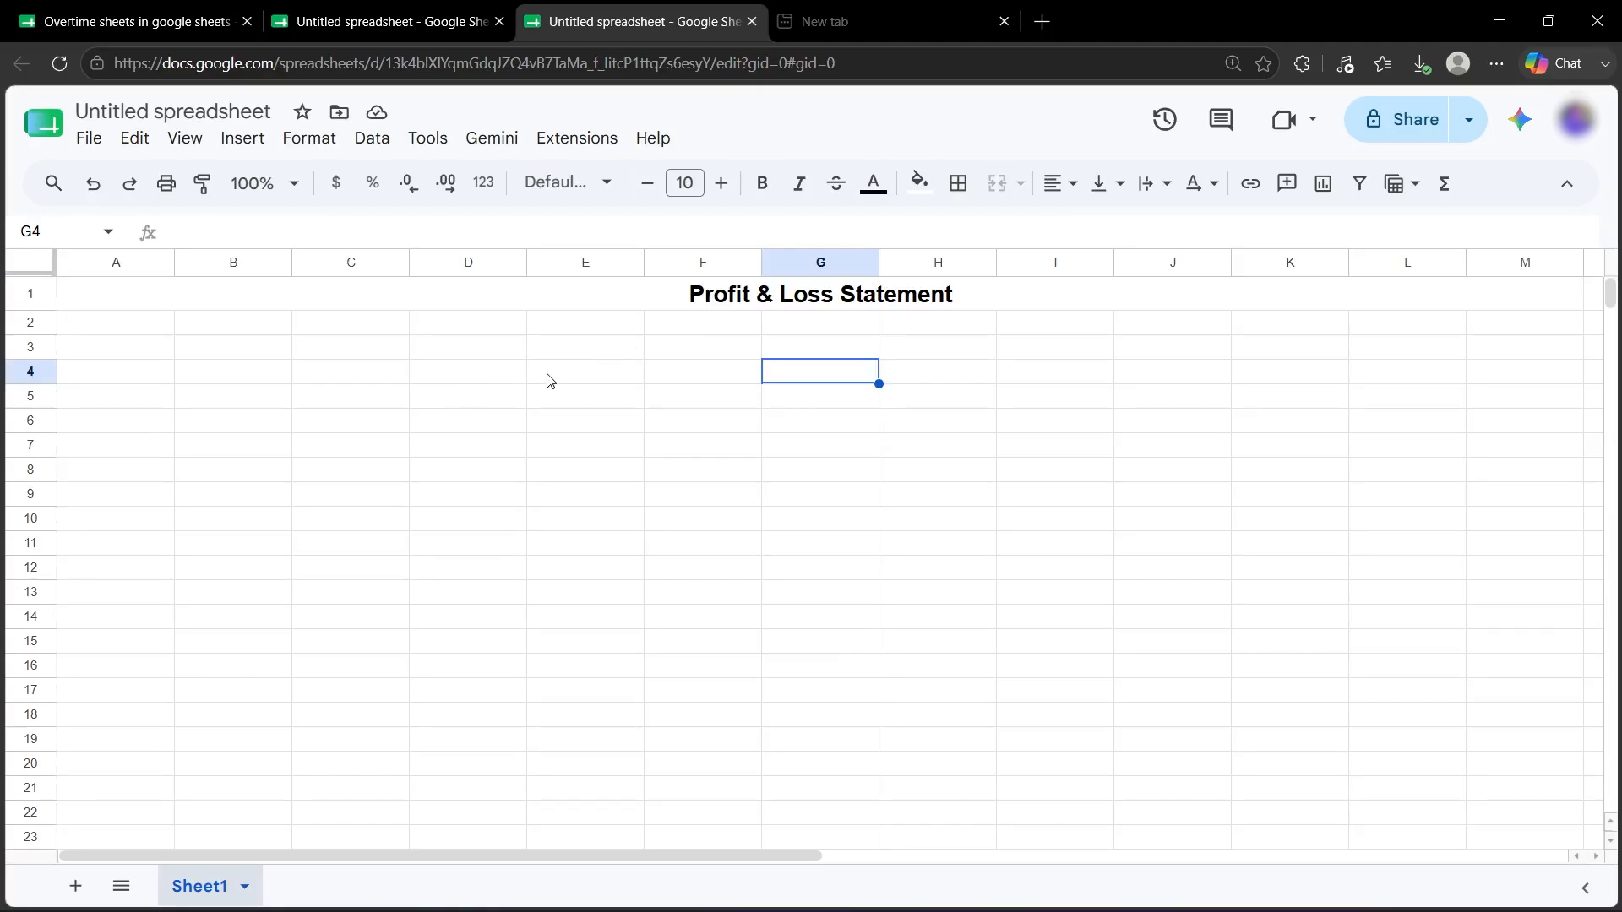
Enter 'Q1 2026' in A3, bold at font size 12.
double_click(117, 350)
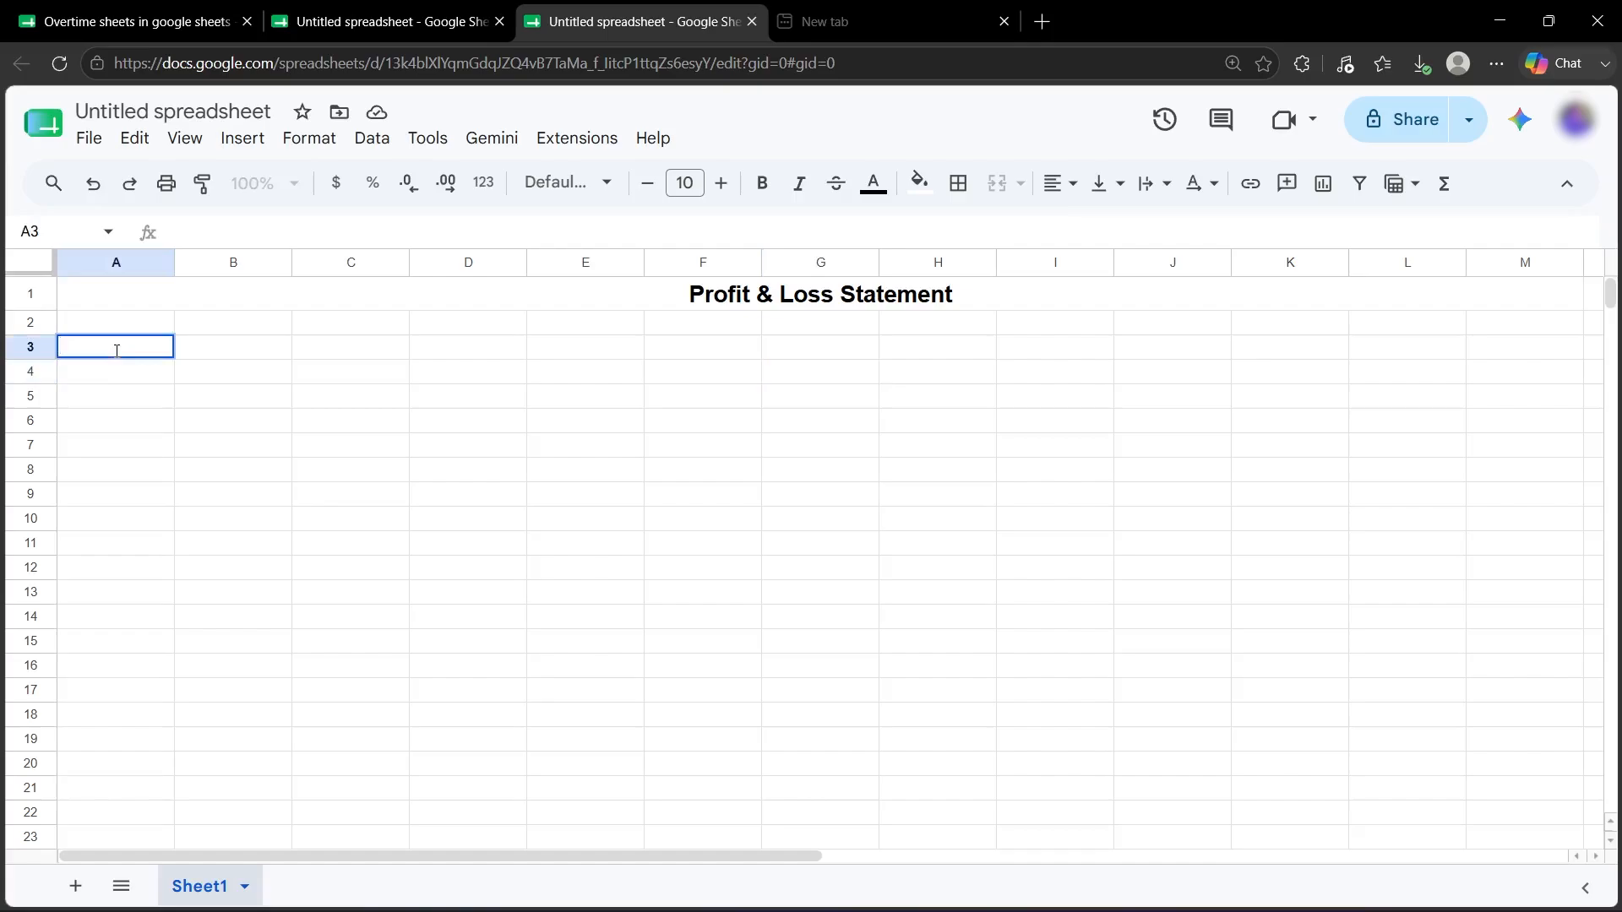
text(Q1 2026)
key(ctrl+a)
key(ctrl+b)
click(666, 184)
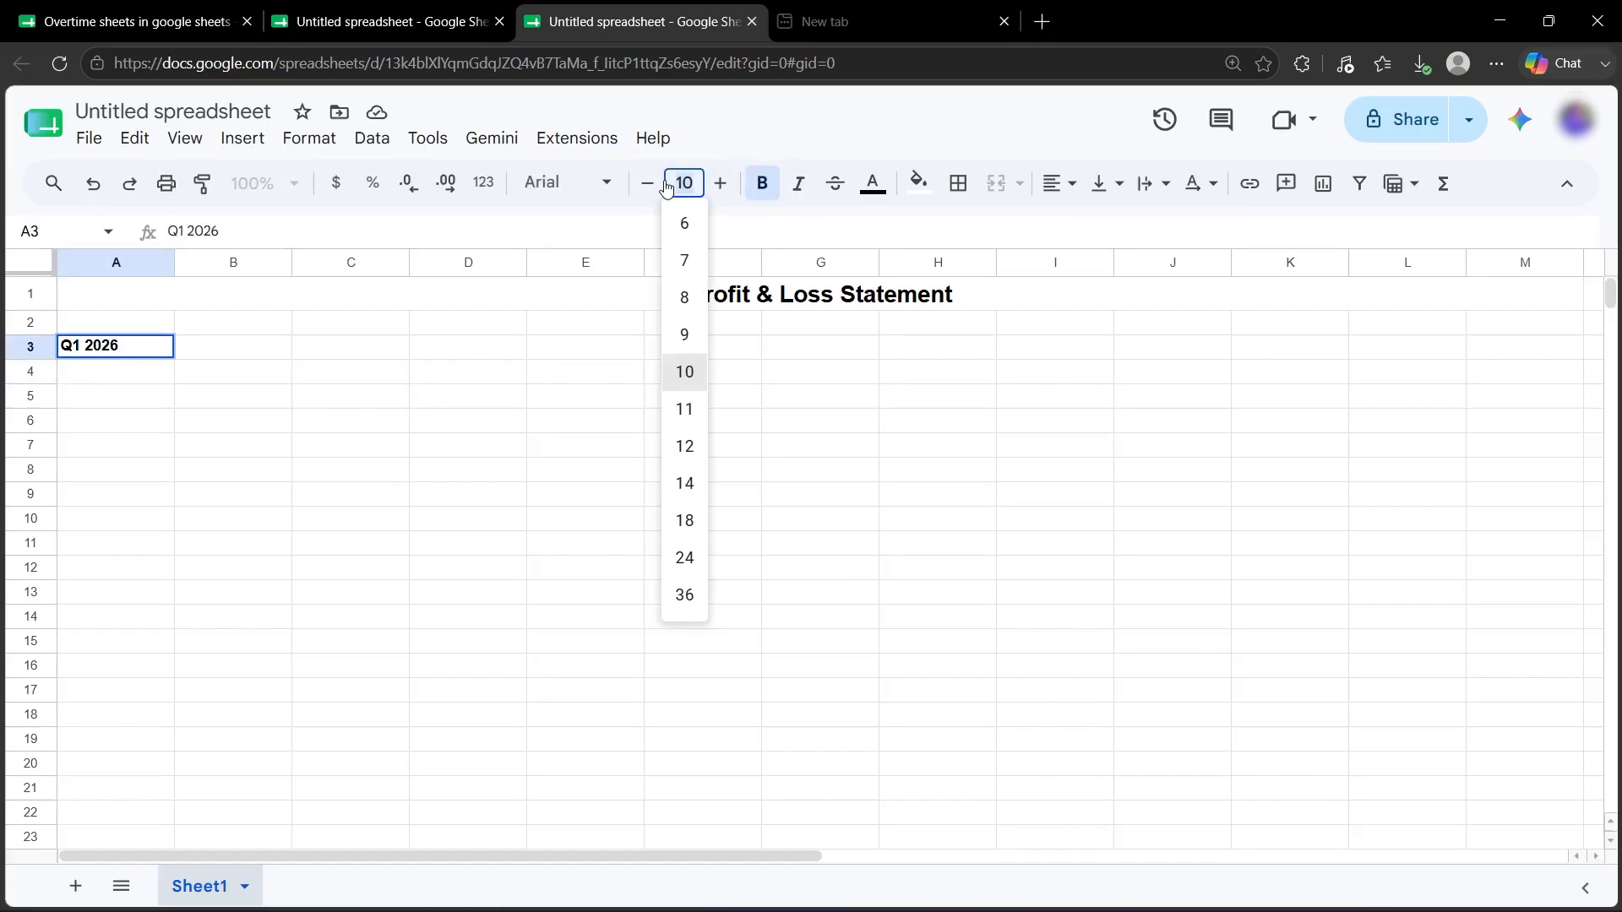
text(12)
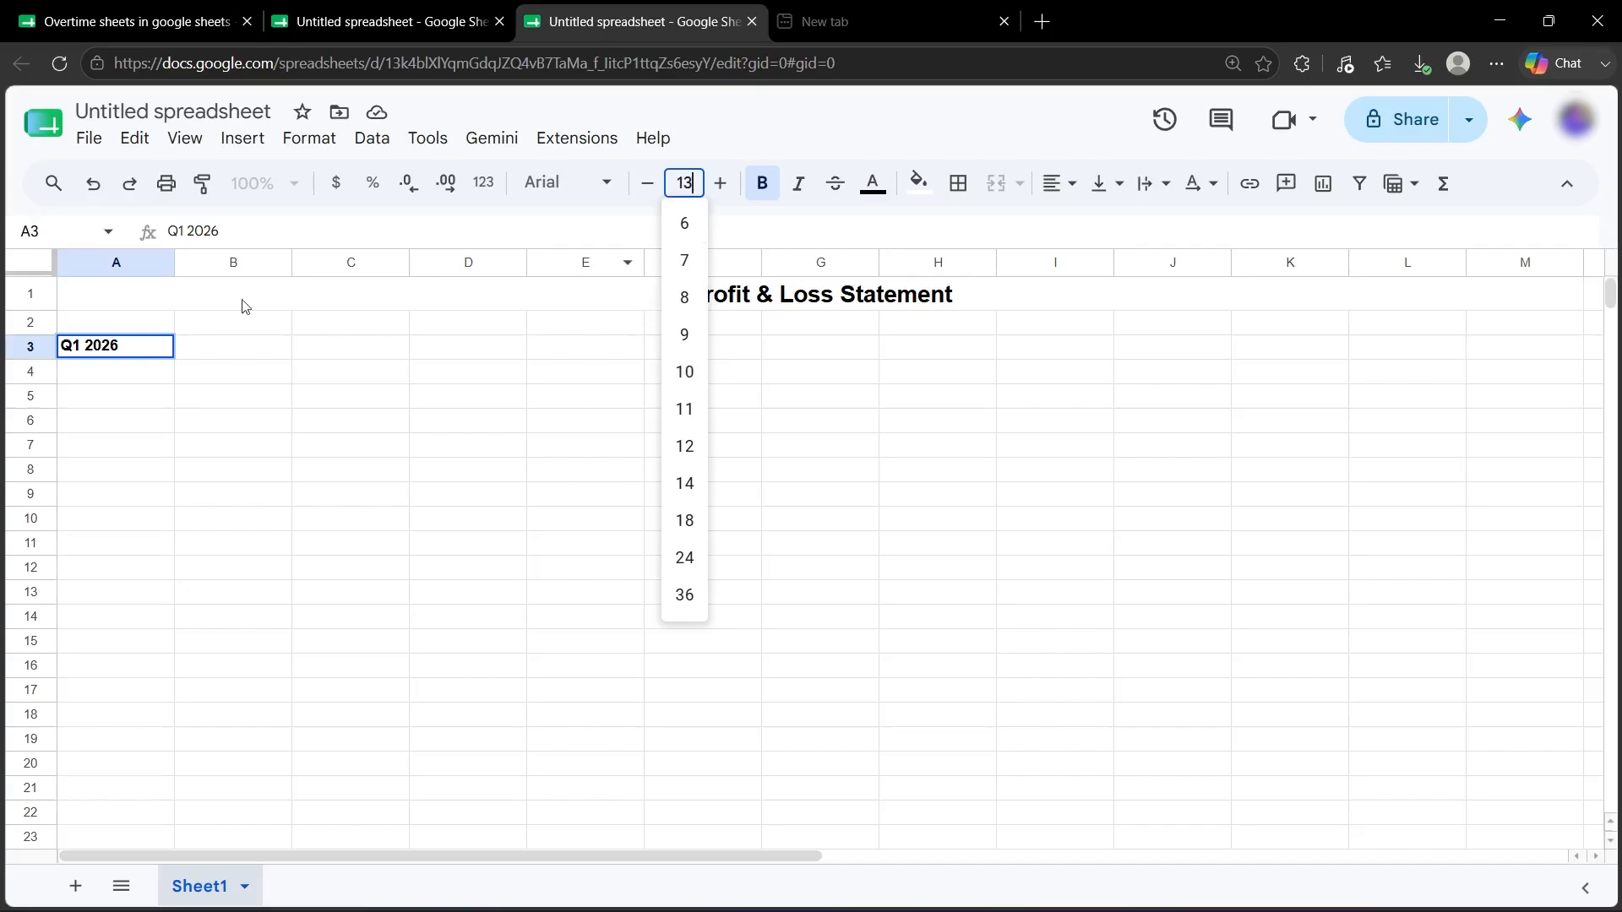
click(352, 543)
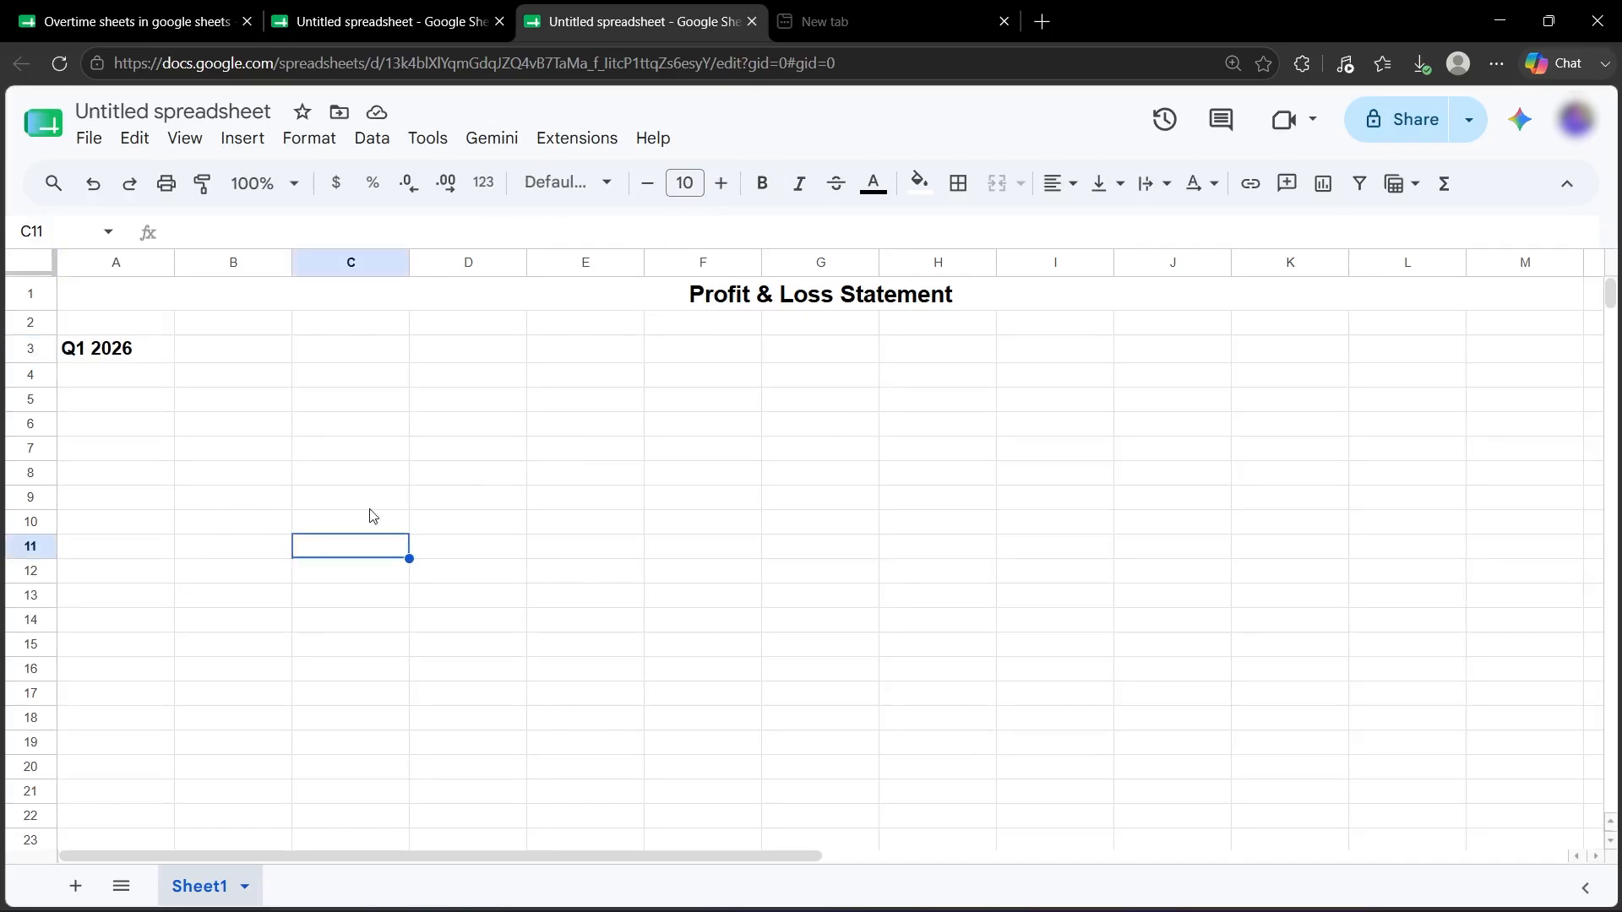
Add a bold 'Revenue' heading in A5, enlarged three size steps.
click(117, 400)
text(Revenue)
double_click(117, 401)
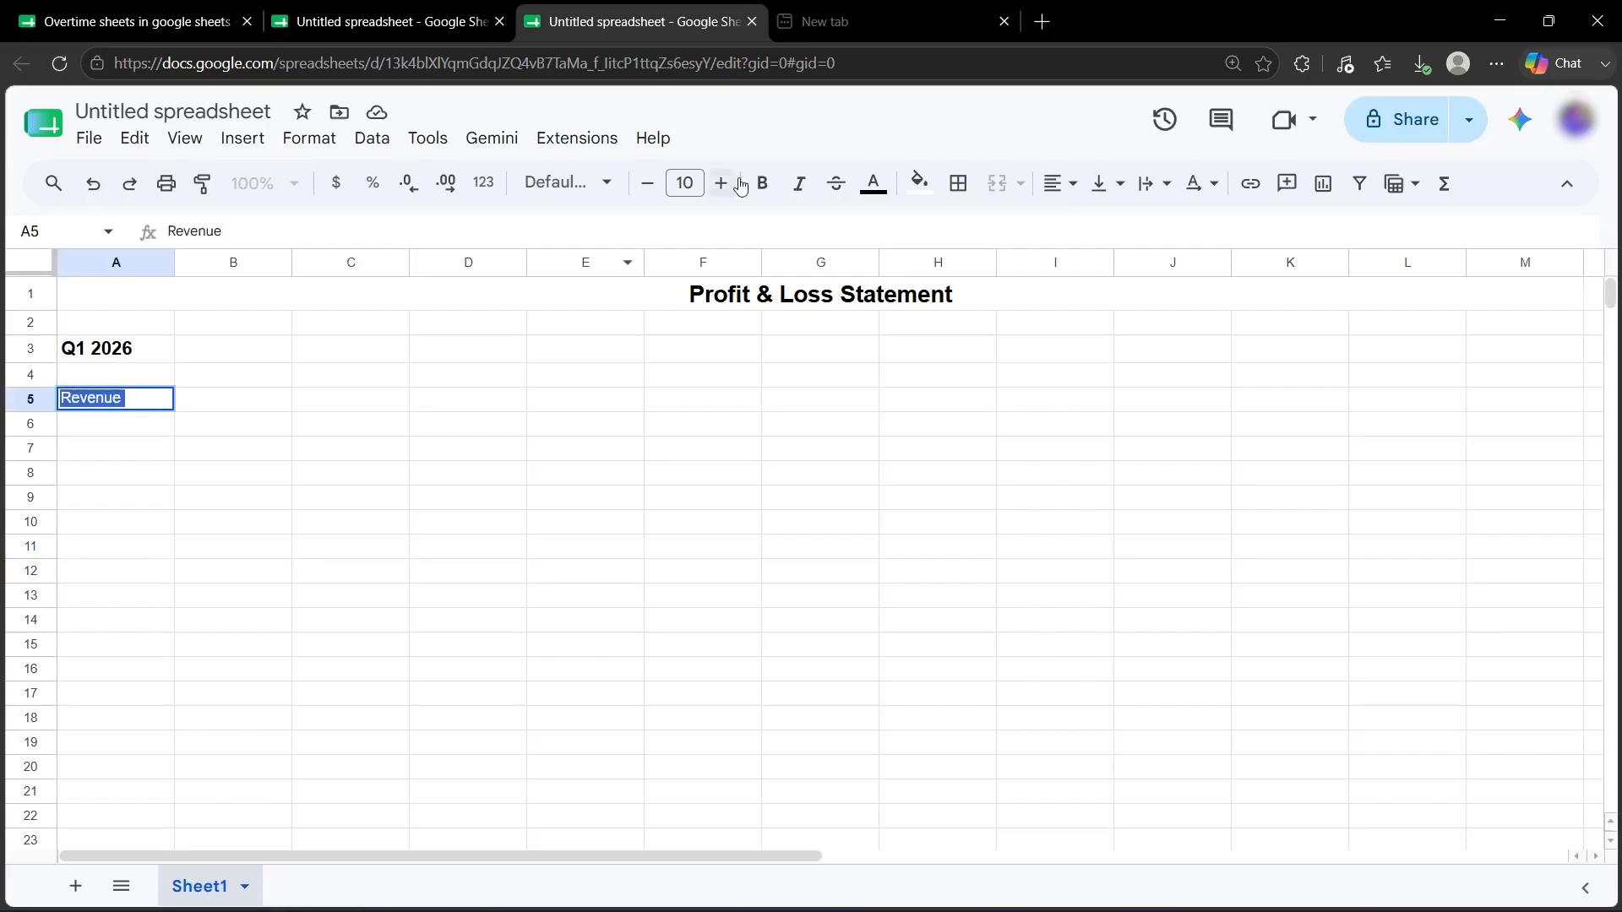
click(762, 184)
click(722, 183)
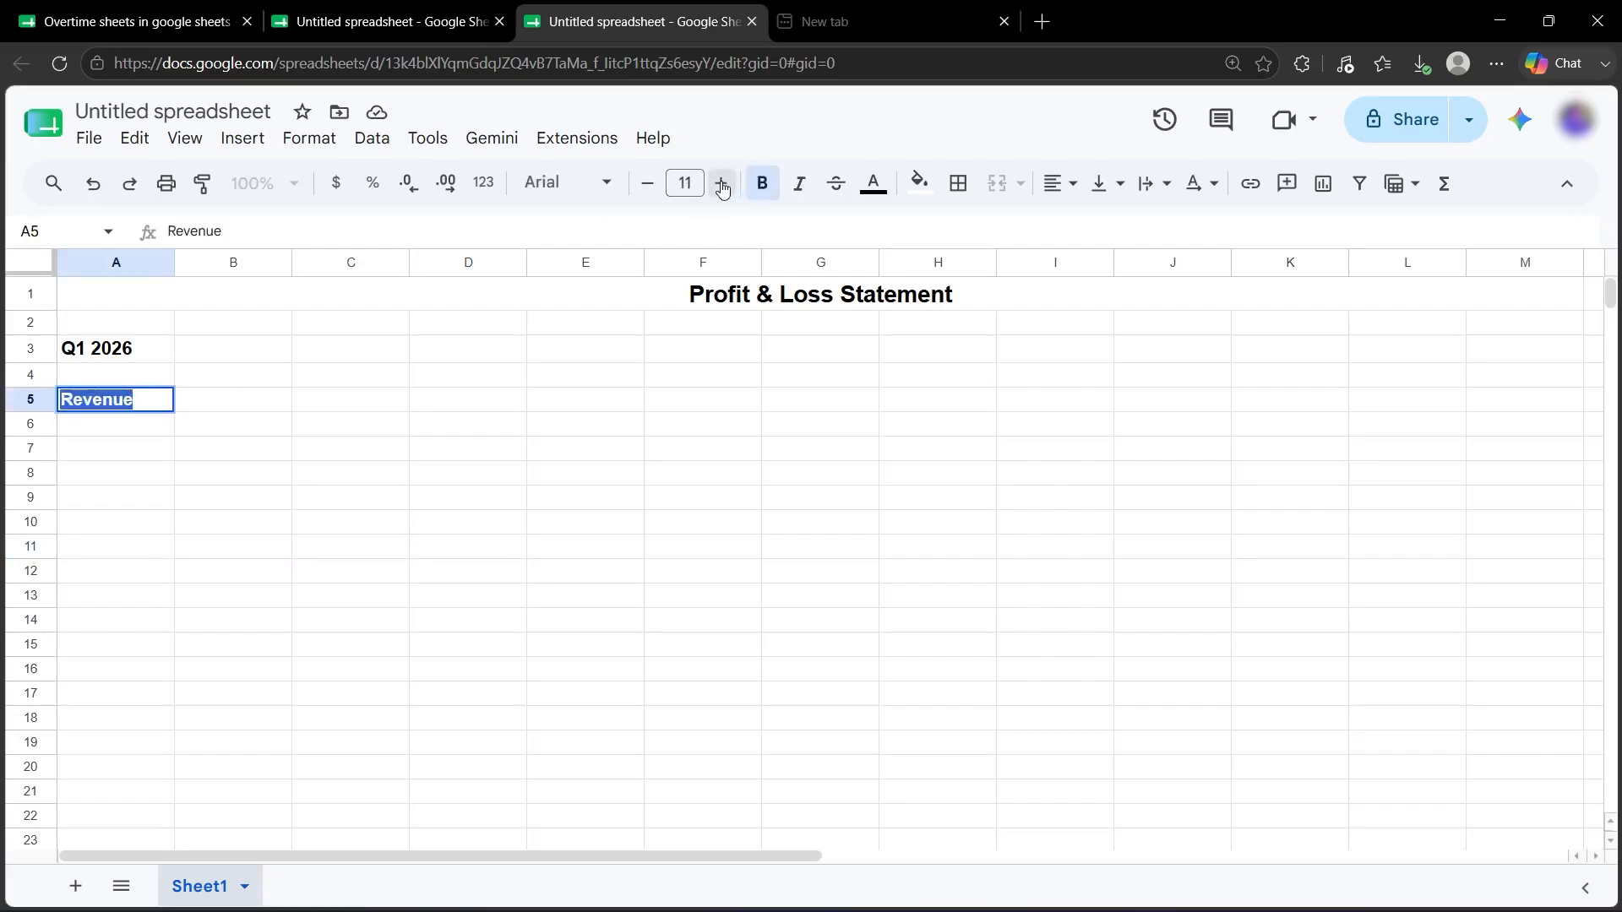
click(722, 183)
click(722, 183)
click(364, 467)
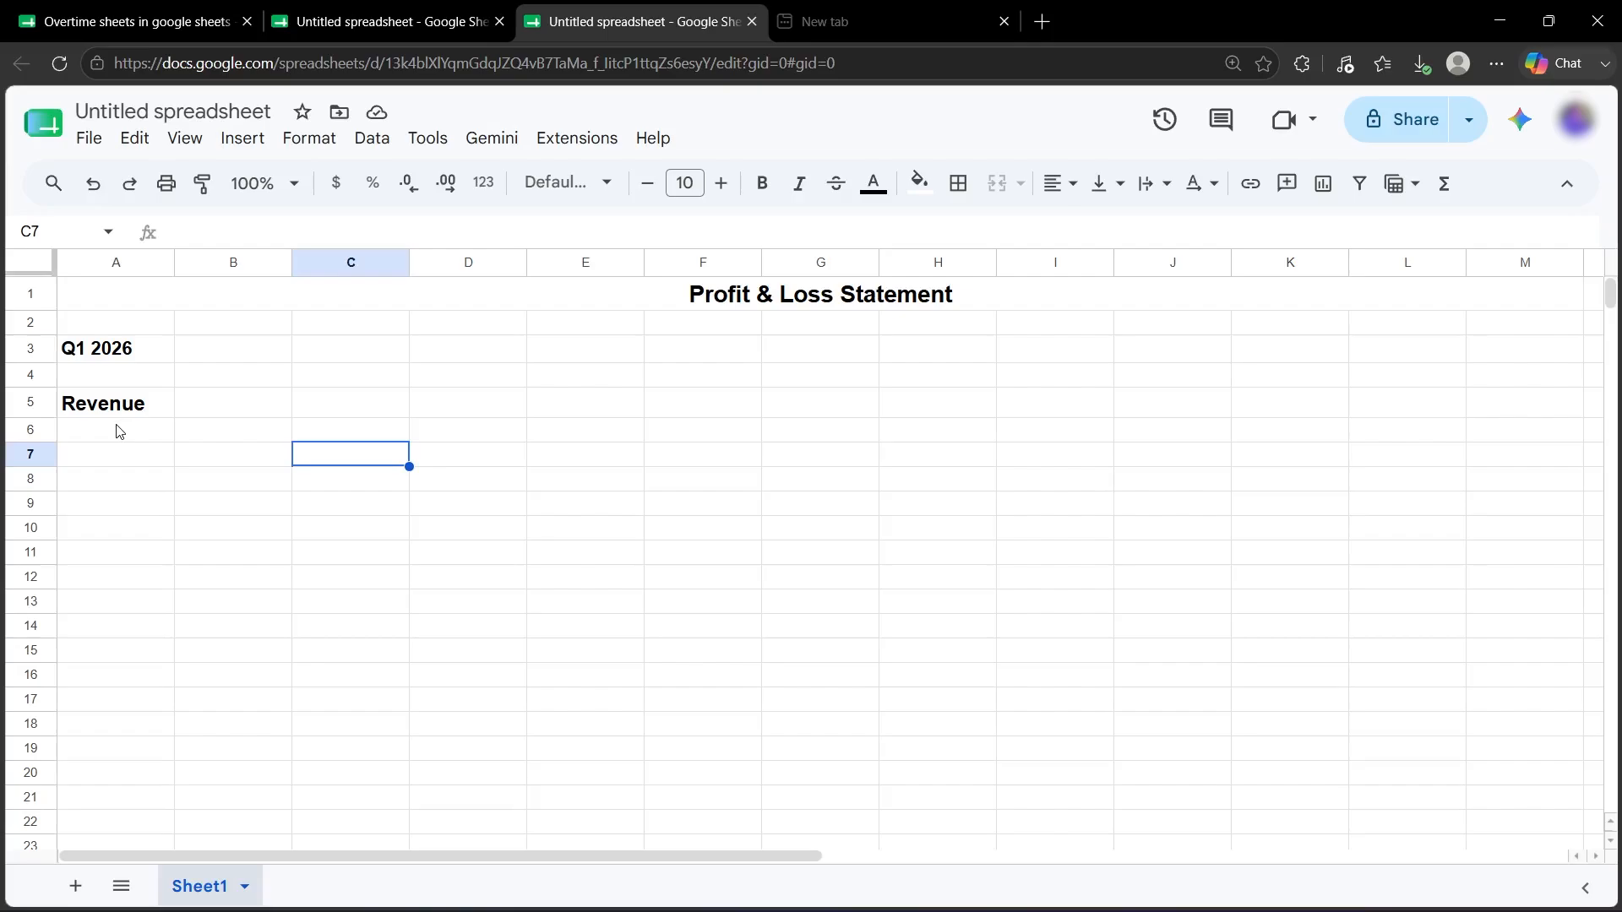
List 'Product Sales' and 'Service Income' in A6 and A7.
click(104, 433)
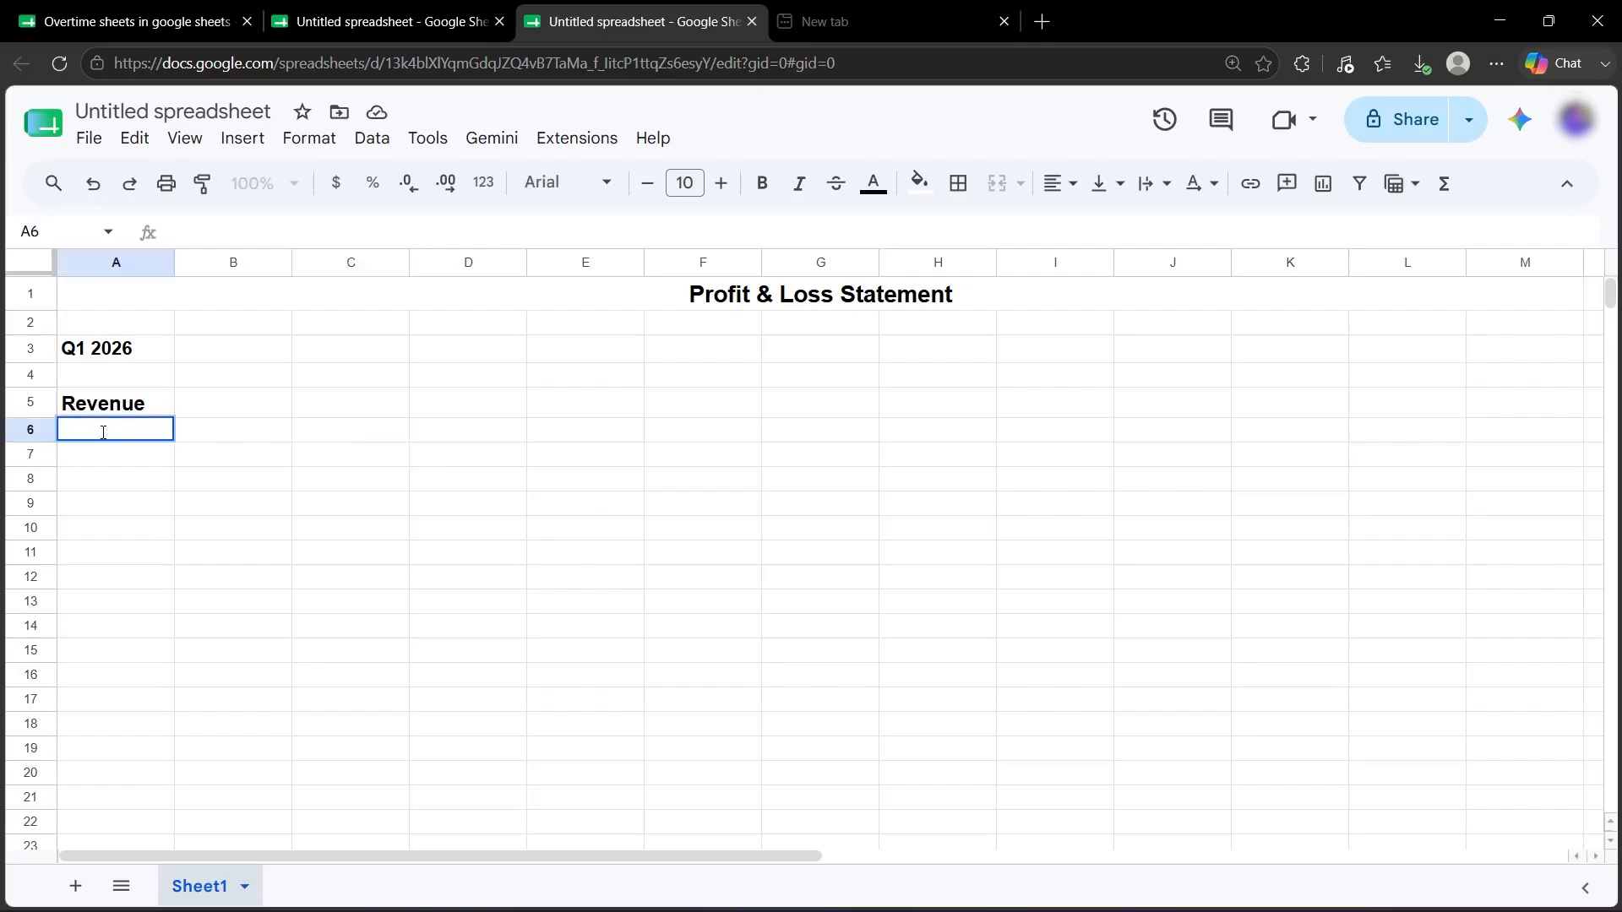
text(Product Sales)
key(Return)
text(Service Income)
key(Return)
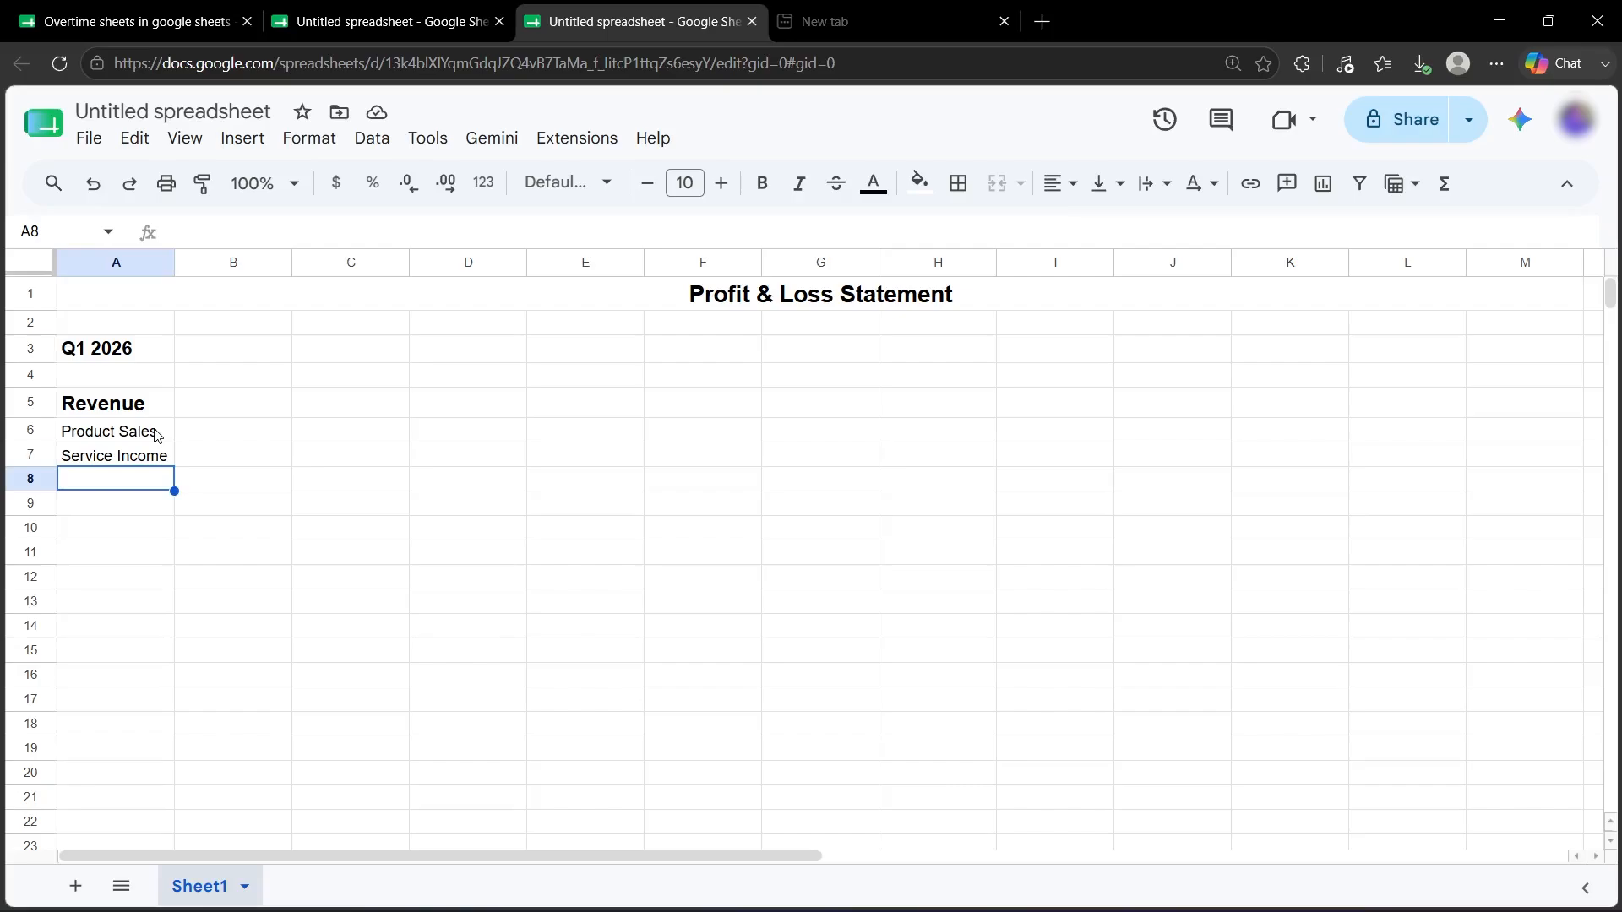
click(156, 435)
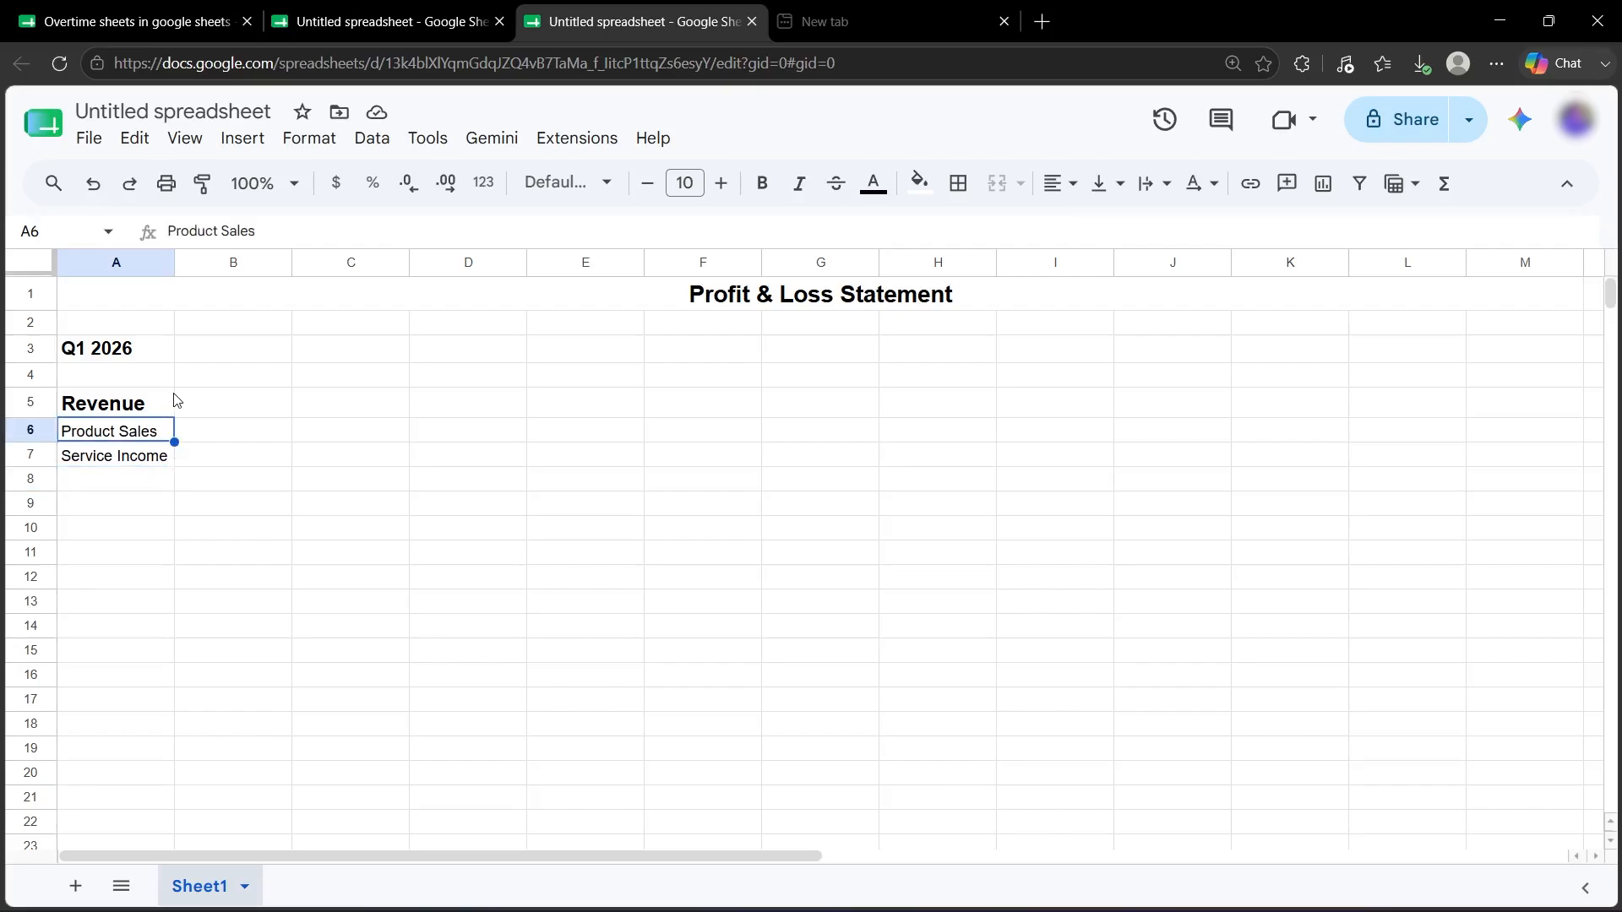
Add a bold 'Amount' header in B5 at font size 14.
click(215, 414)
text(Amount)
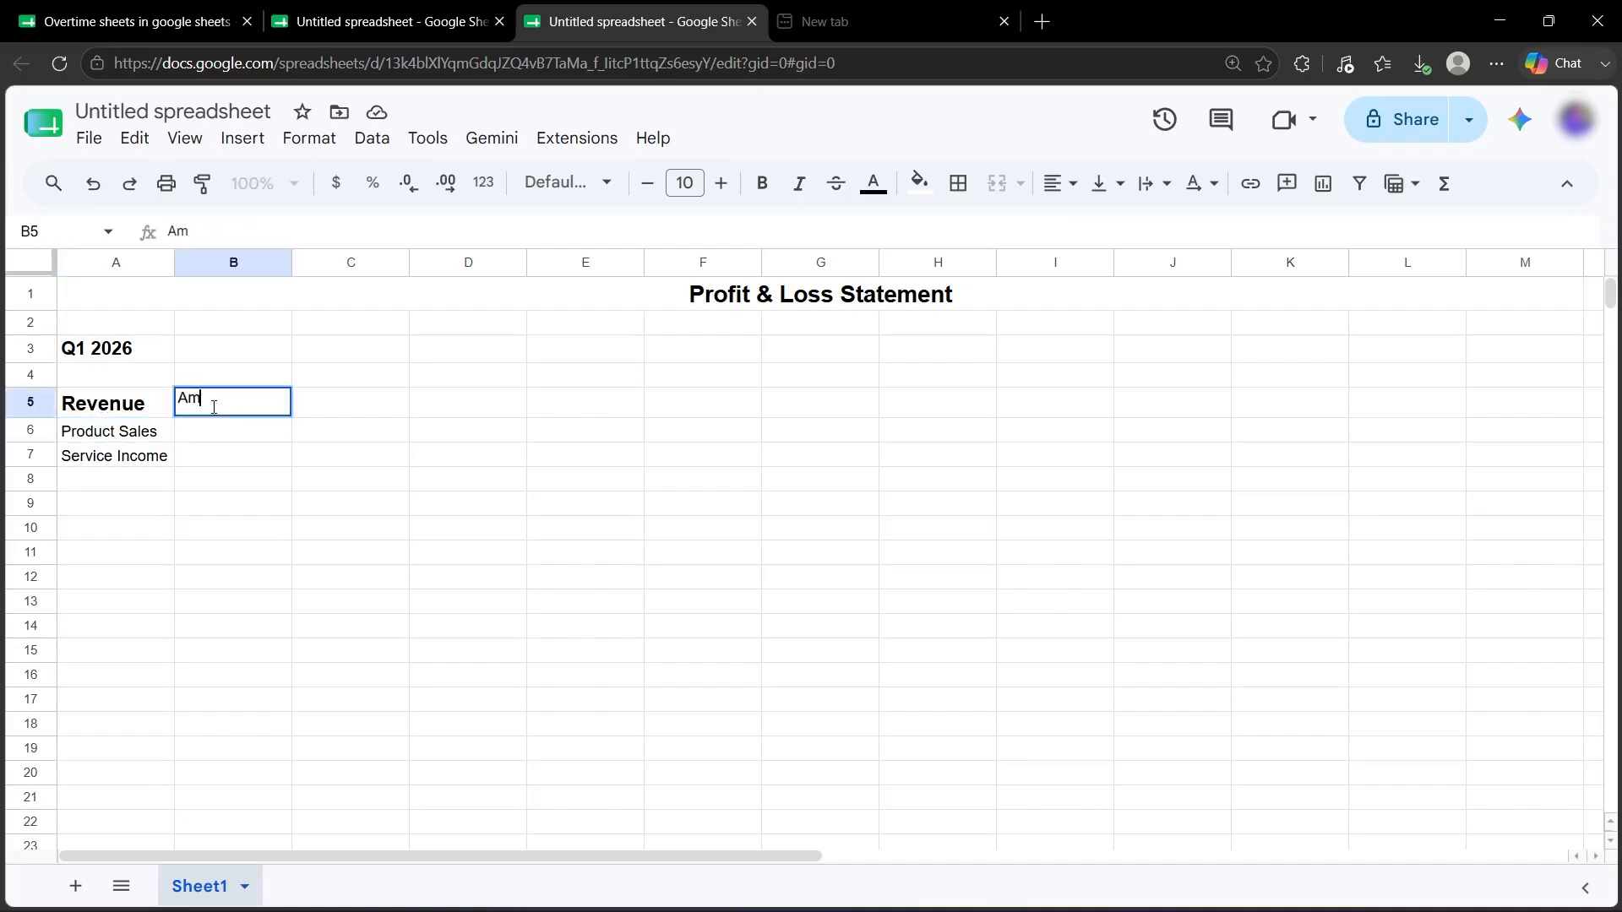
key(ctrl+a)
click(762, 183)
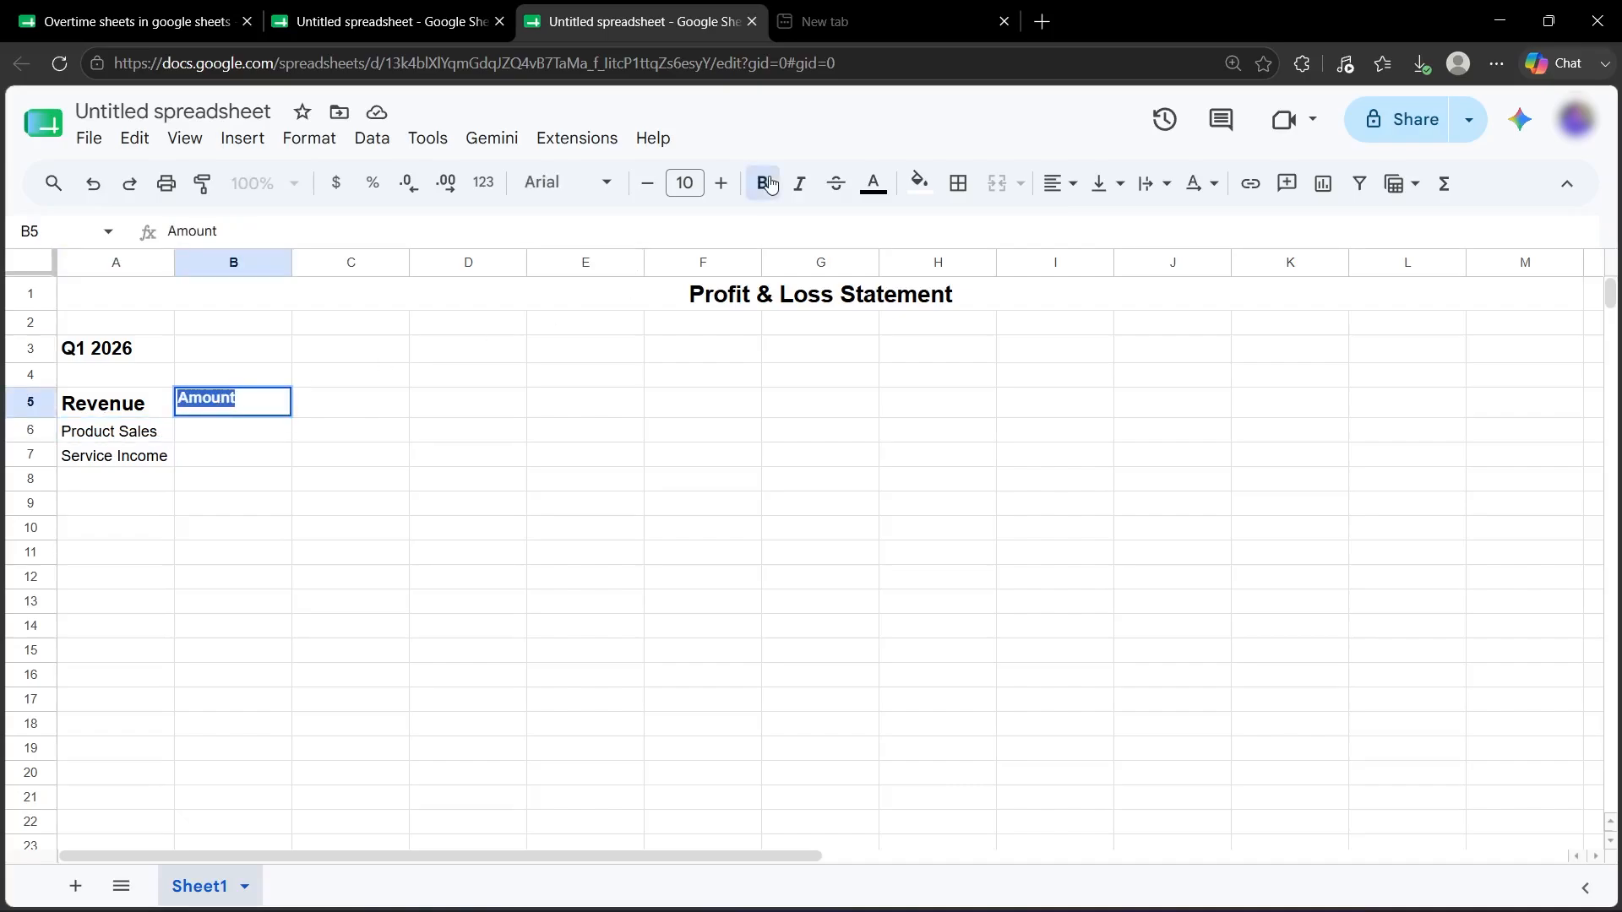
click(721, 183)
click(721, 183)
click(721, 183)
click(721, 184)
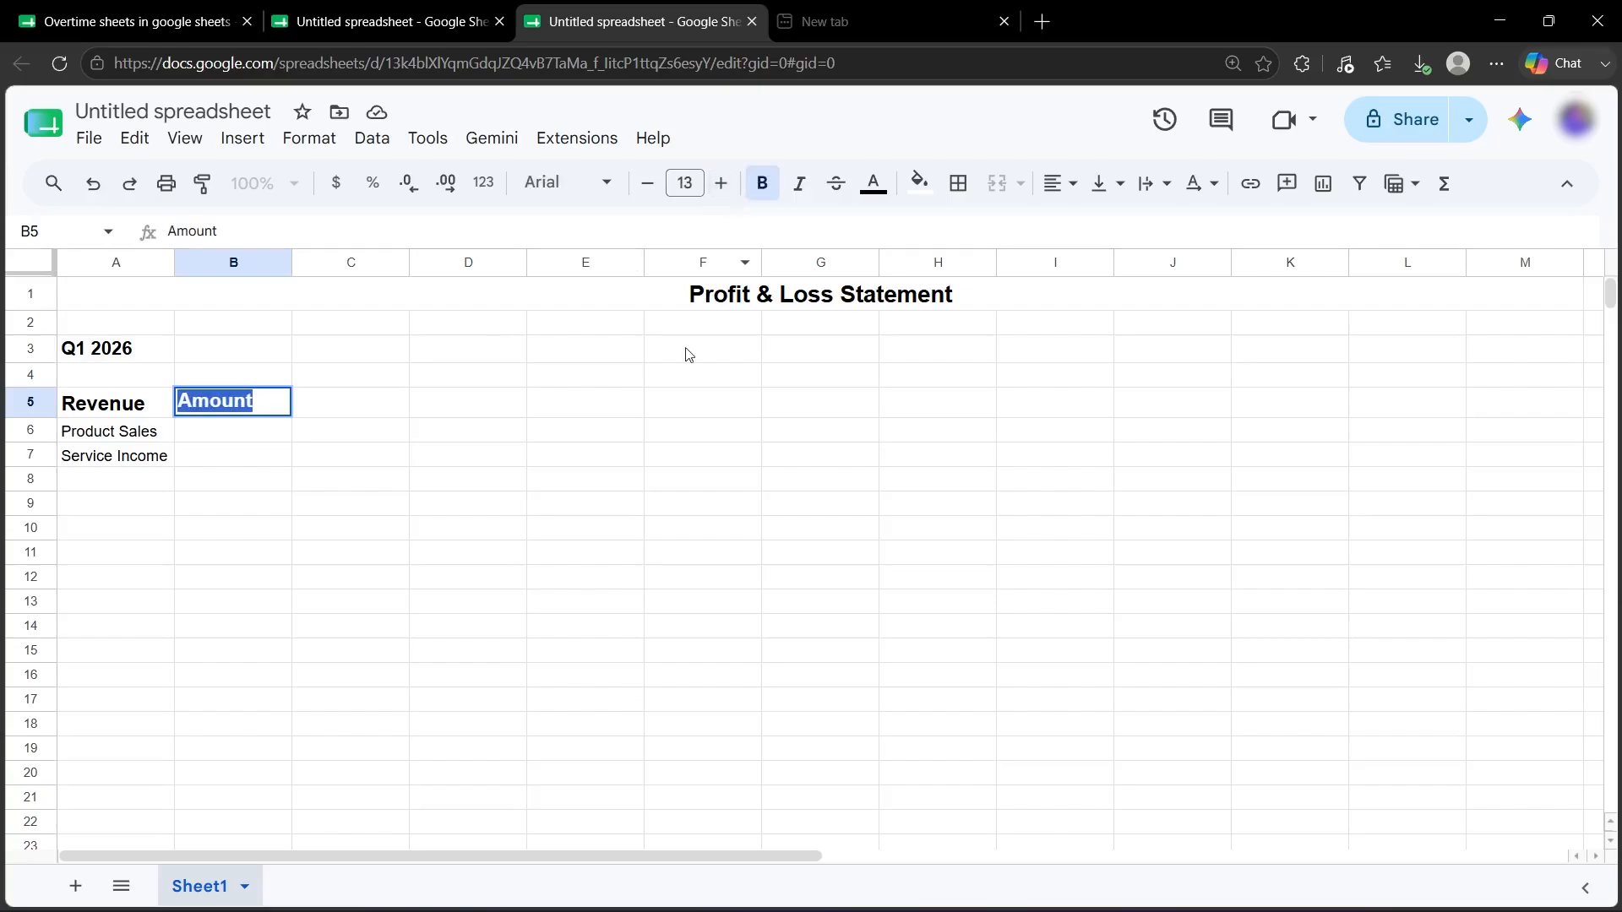
click(234, 432)
Add 'Other' in A8 and enter amounts 15000, 23000 and 77000 in B6:B8.
click(133, 482)
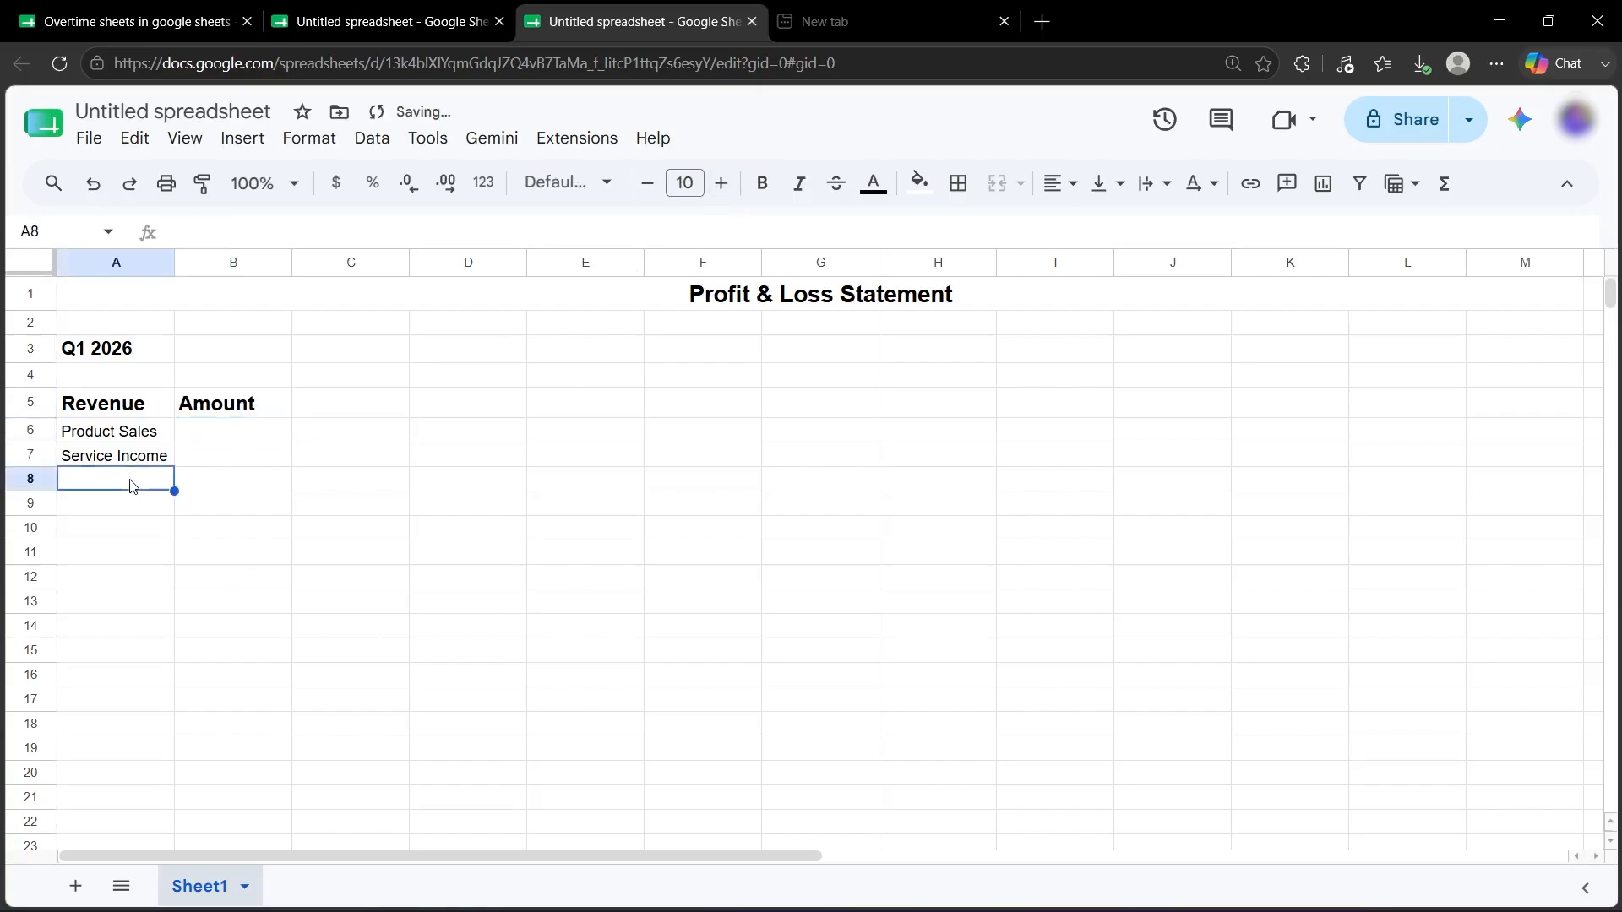
text(Other)
click(243, 431)
text(15000)
click(232, 462)
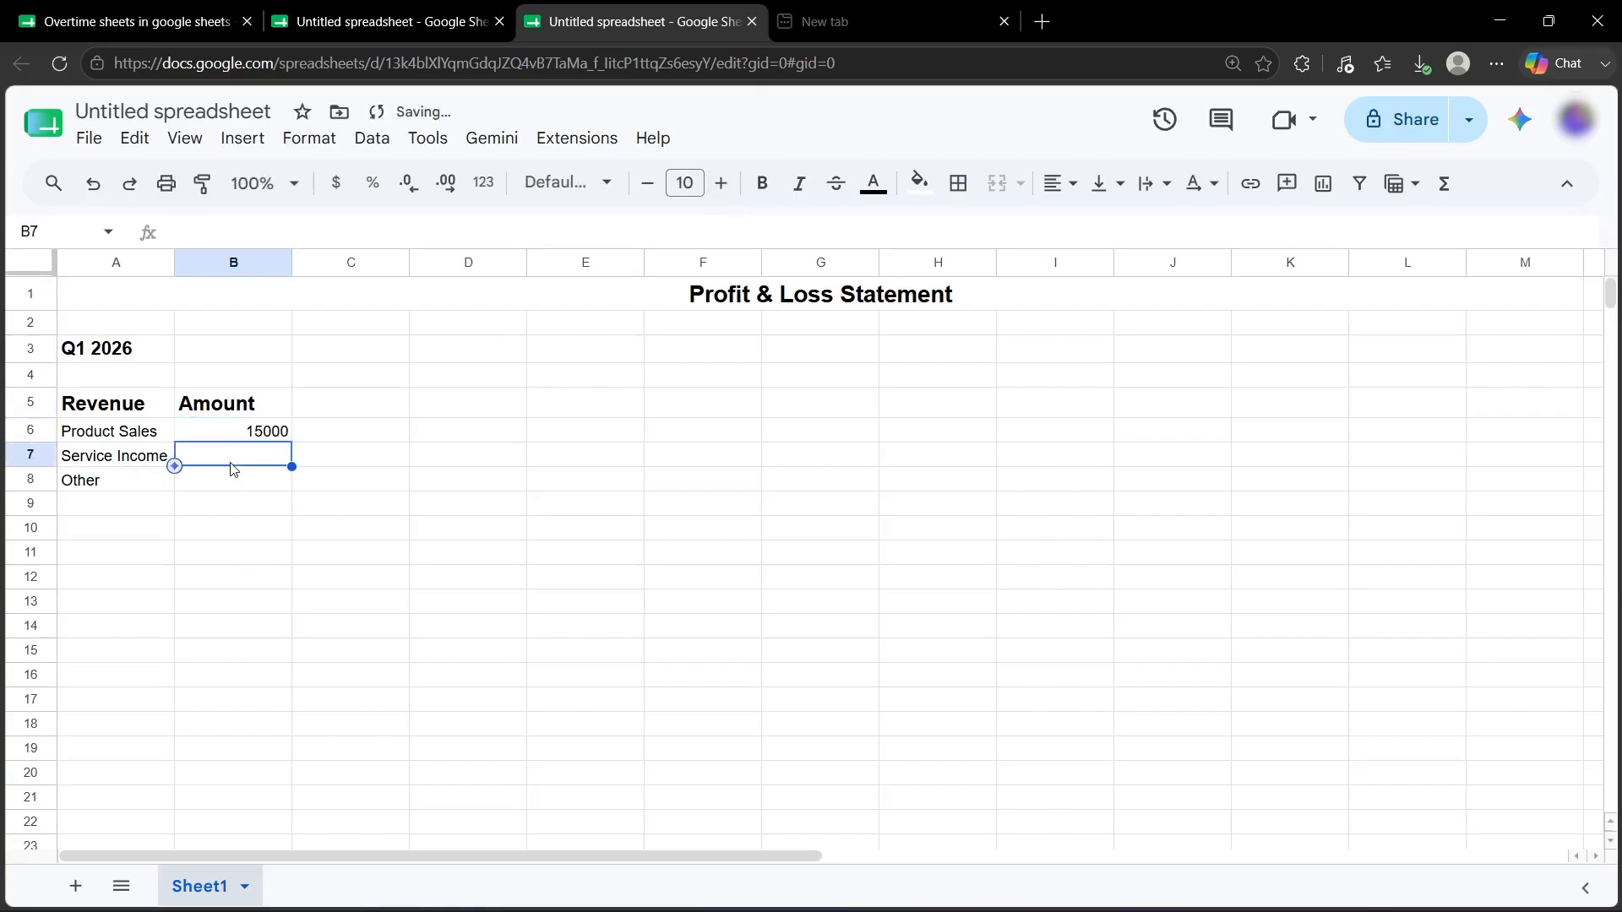
text(23000)
click(237, 478)
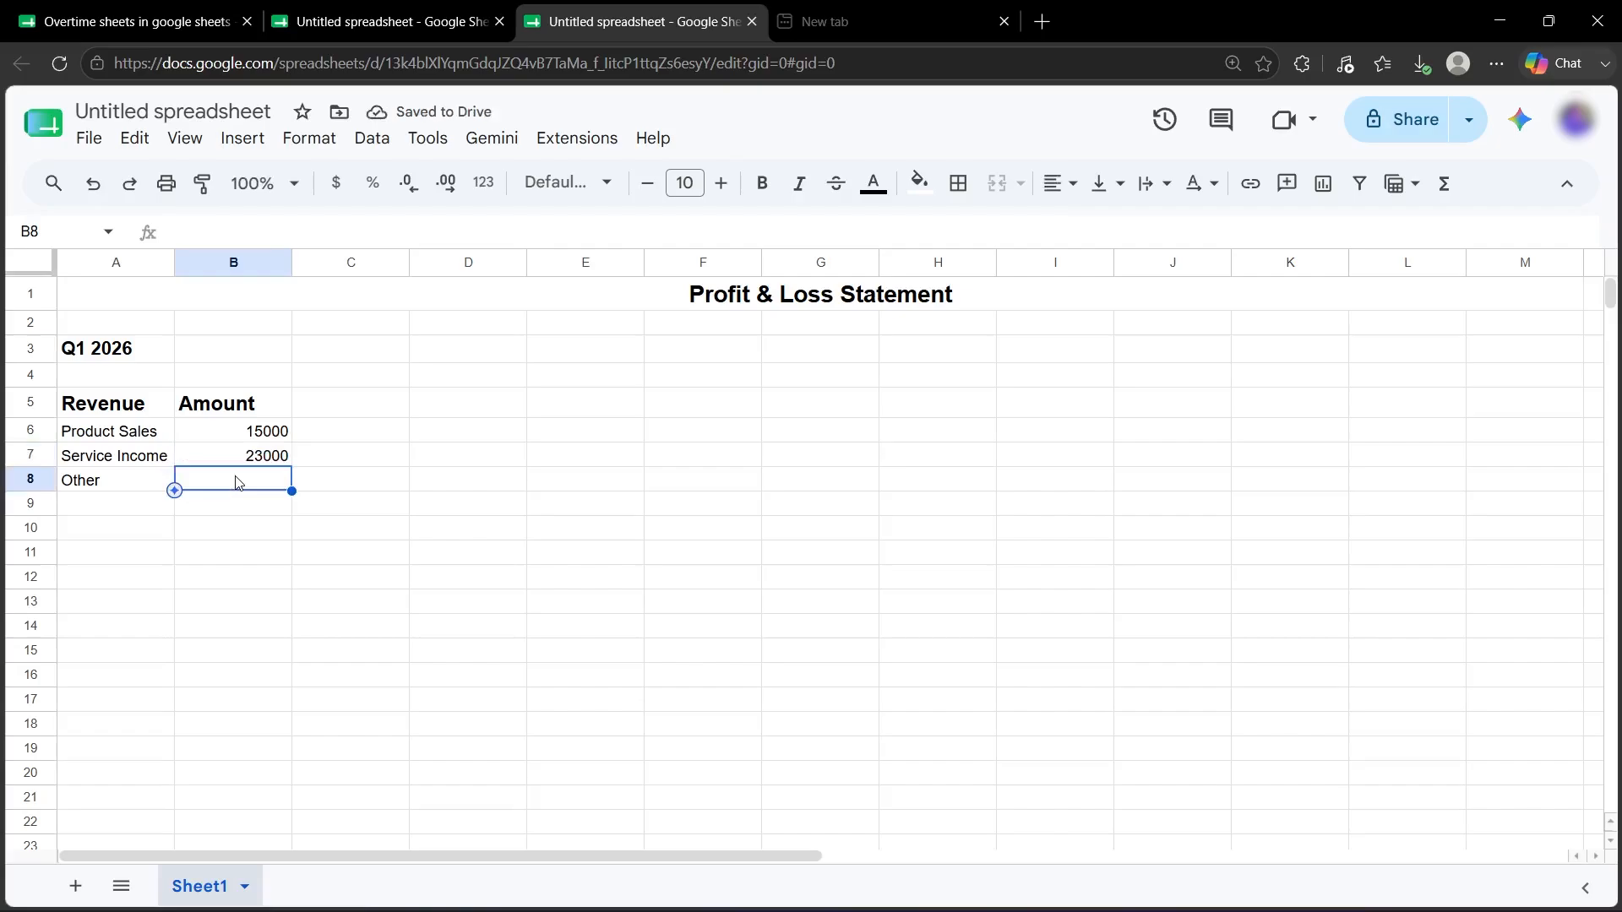
text(77000)
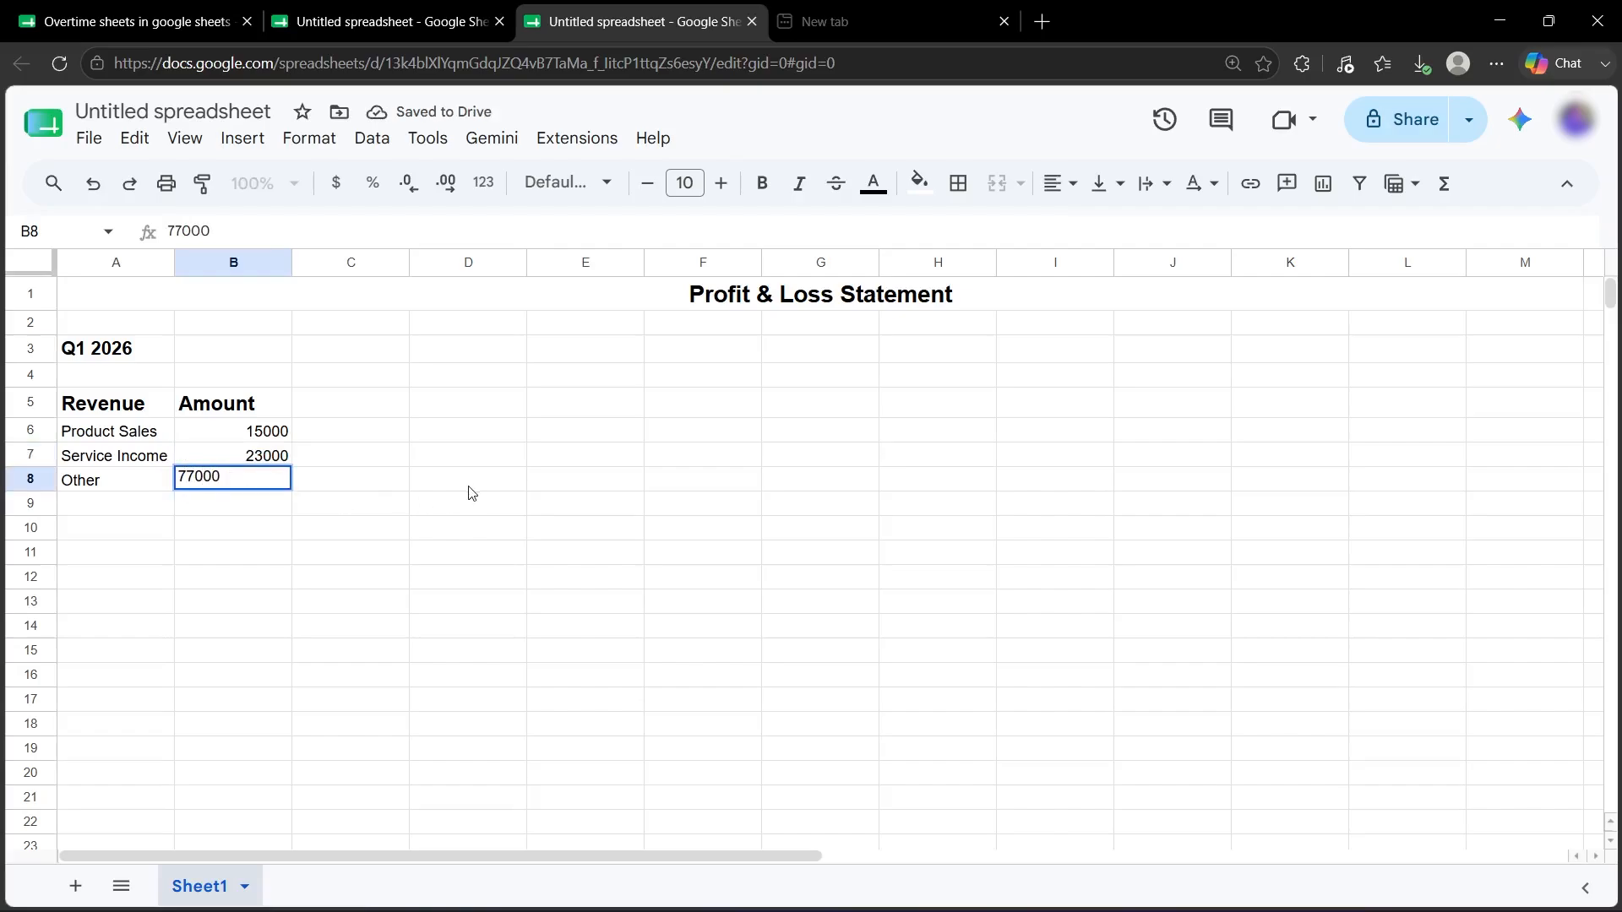
click(470, 489)
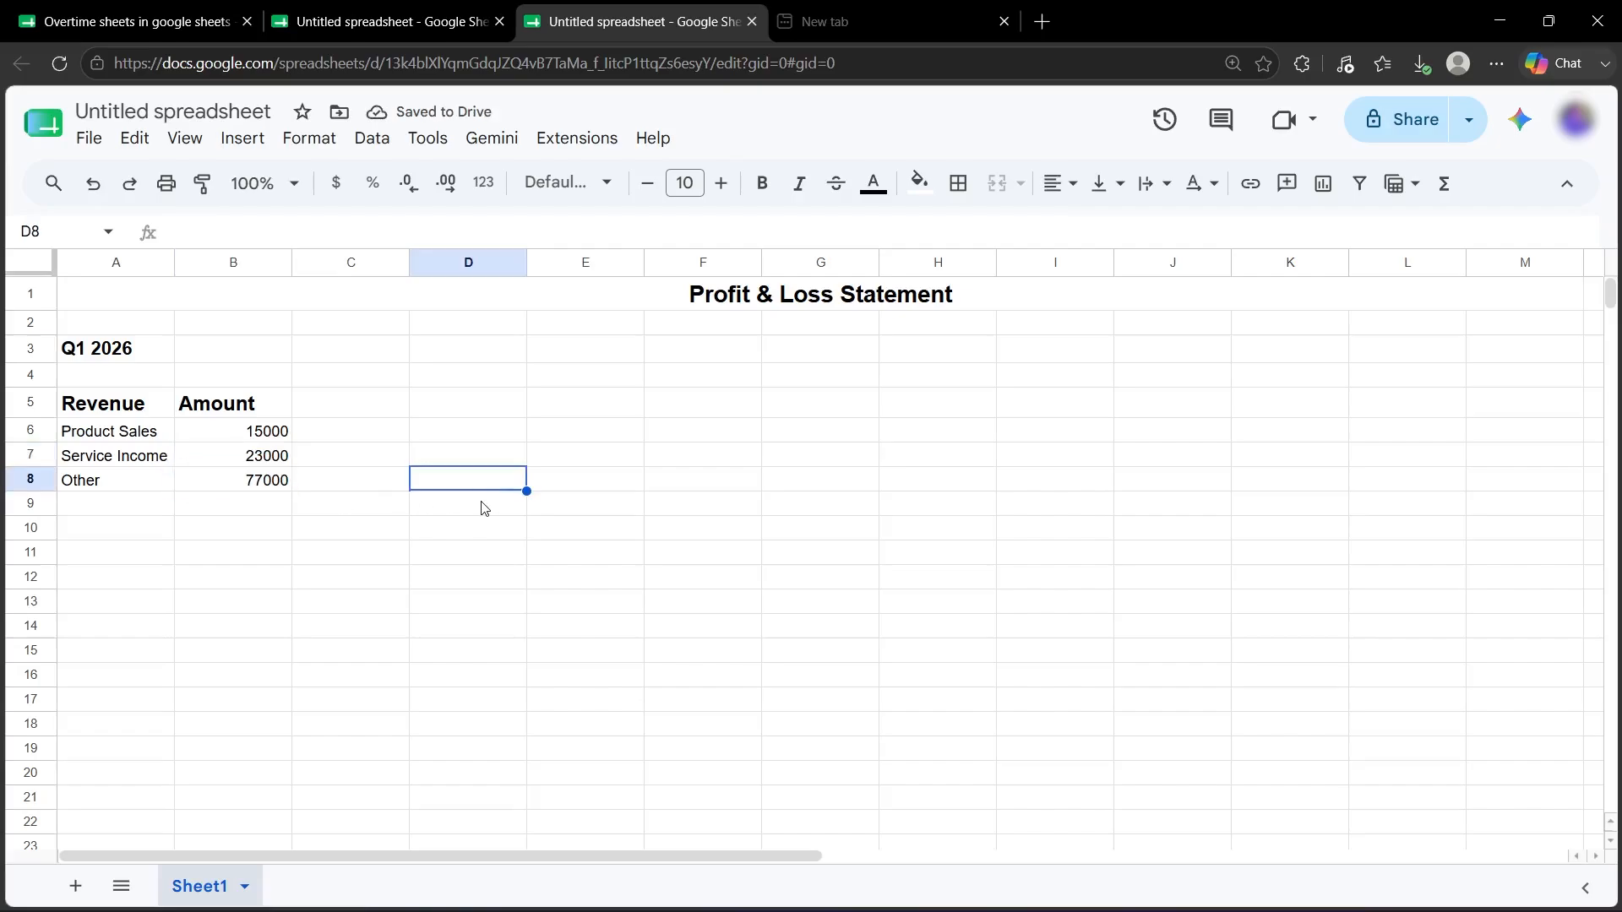
click(120, 508)
Label A9 'Total Revenue' in bold at font size 13.
double_click(115, 505)
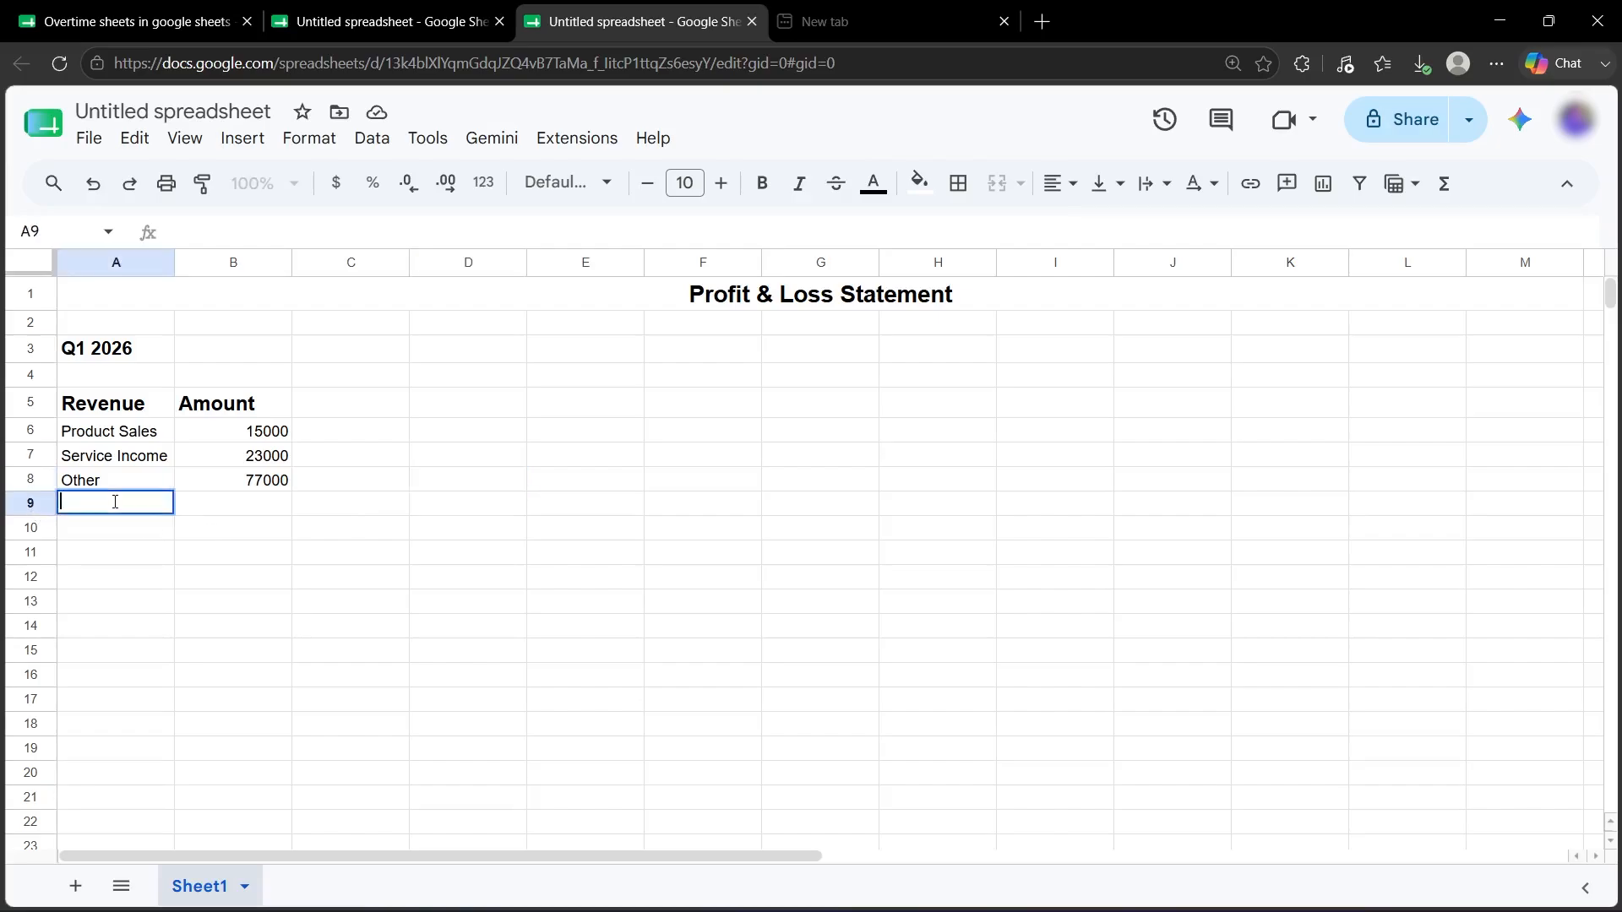
text(Total Revenu)
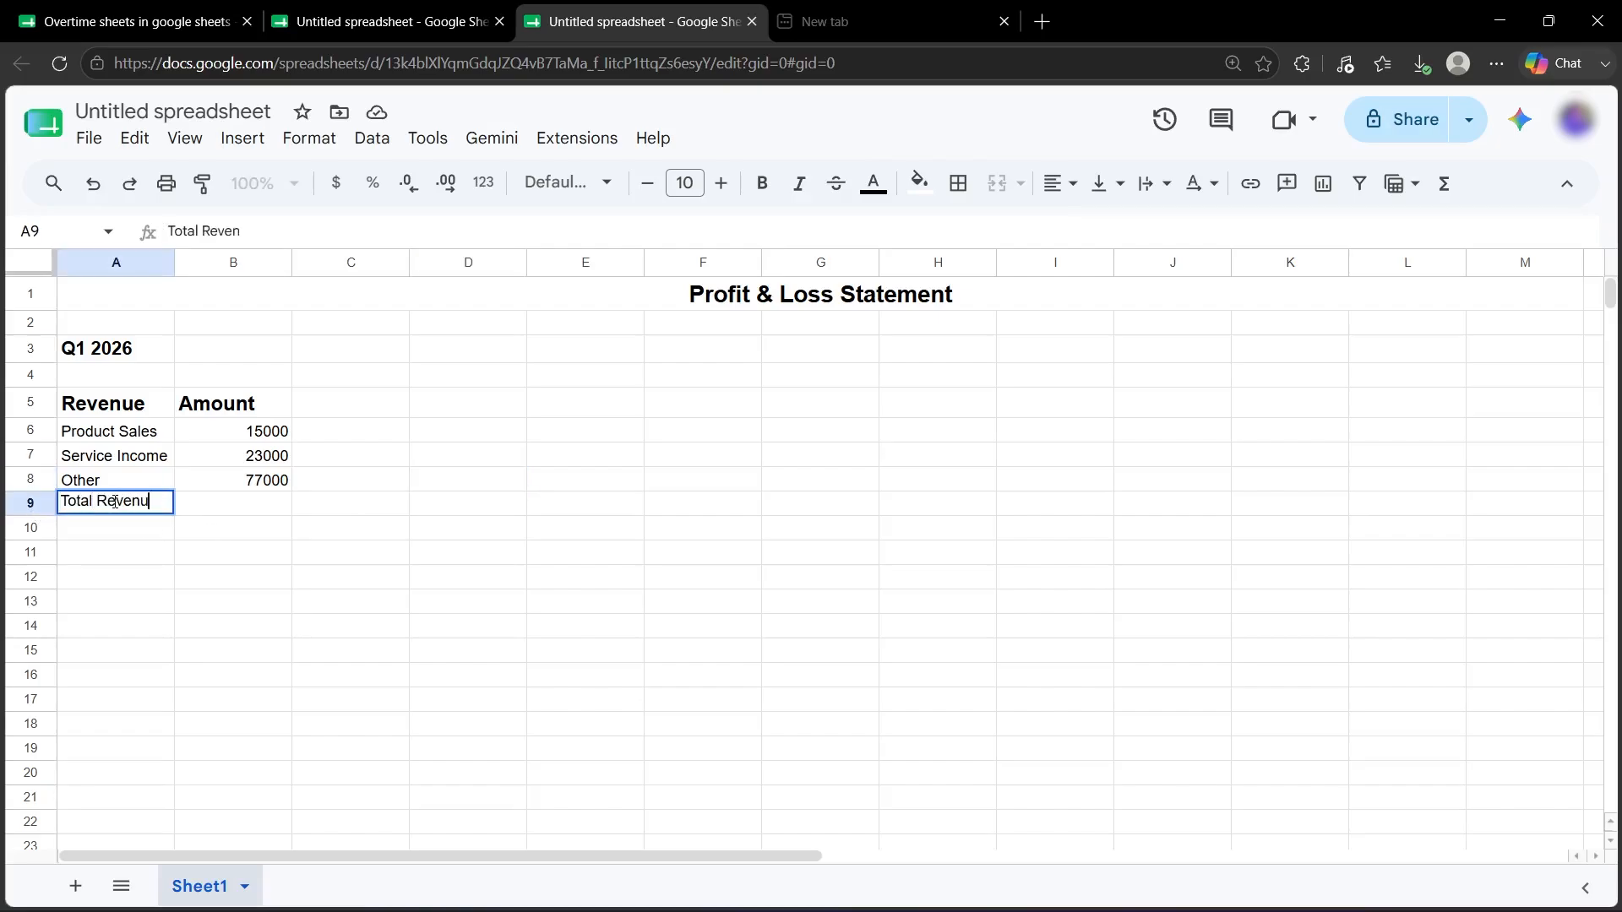
text(e)
key(ctrl+a)
click(762, 183)
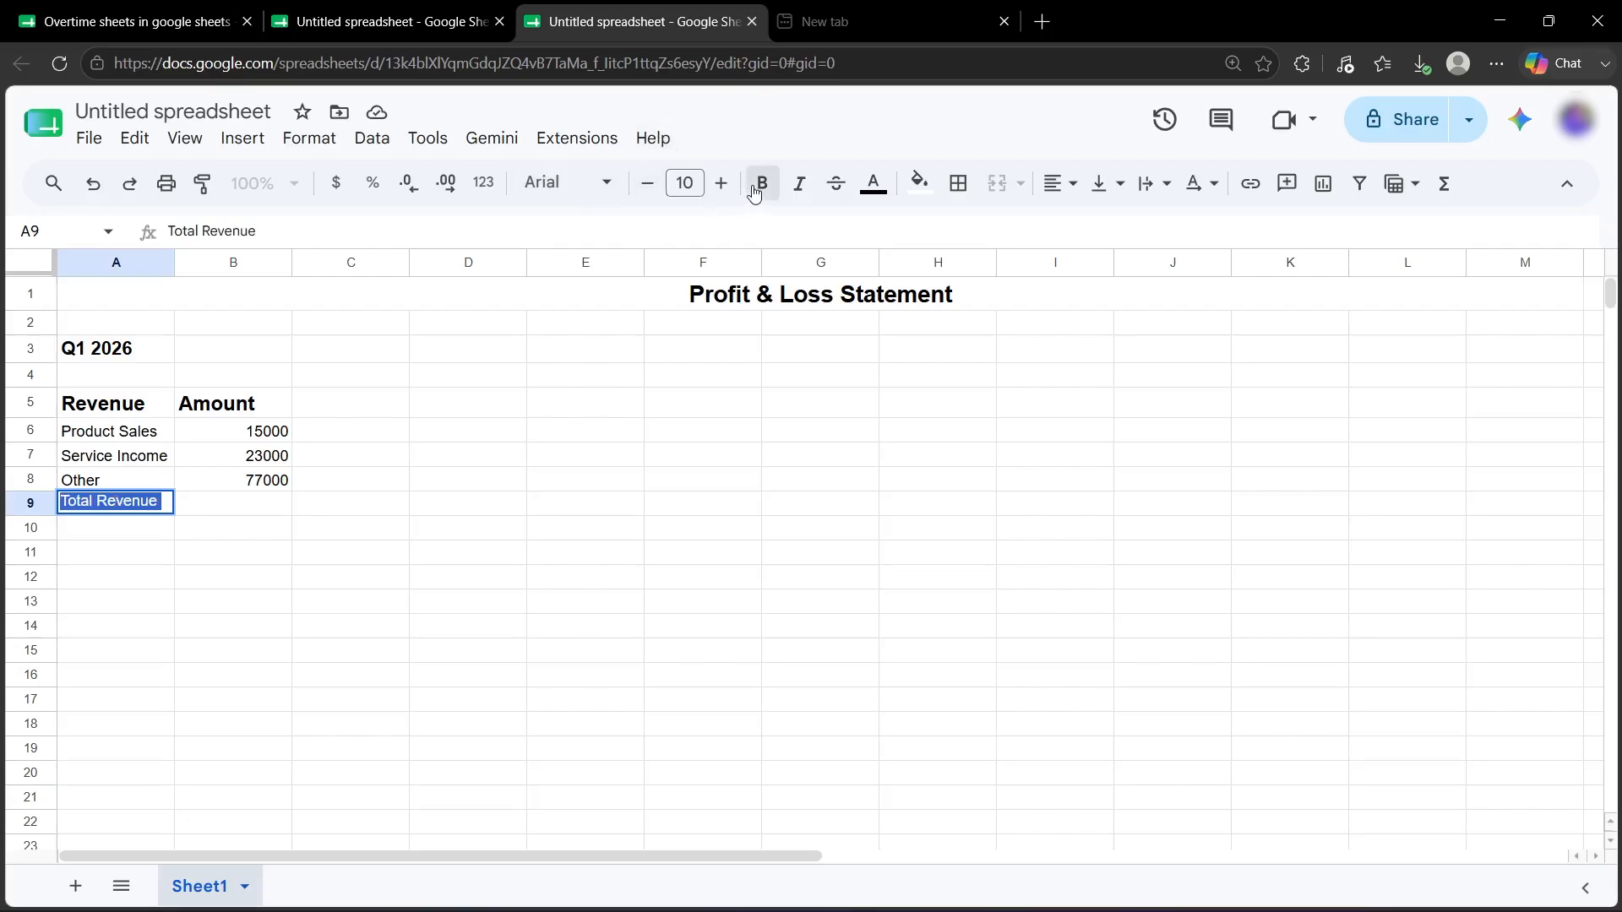
triple_click(722, 186)
Enter =SUM(B6:B8) in B9 to total revenue as 115000.
click(251, 508)
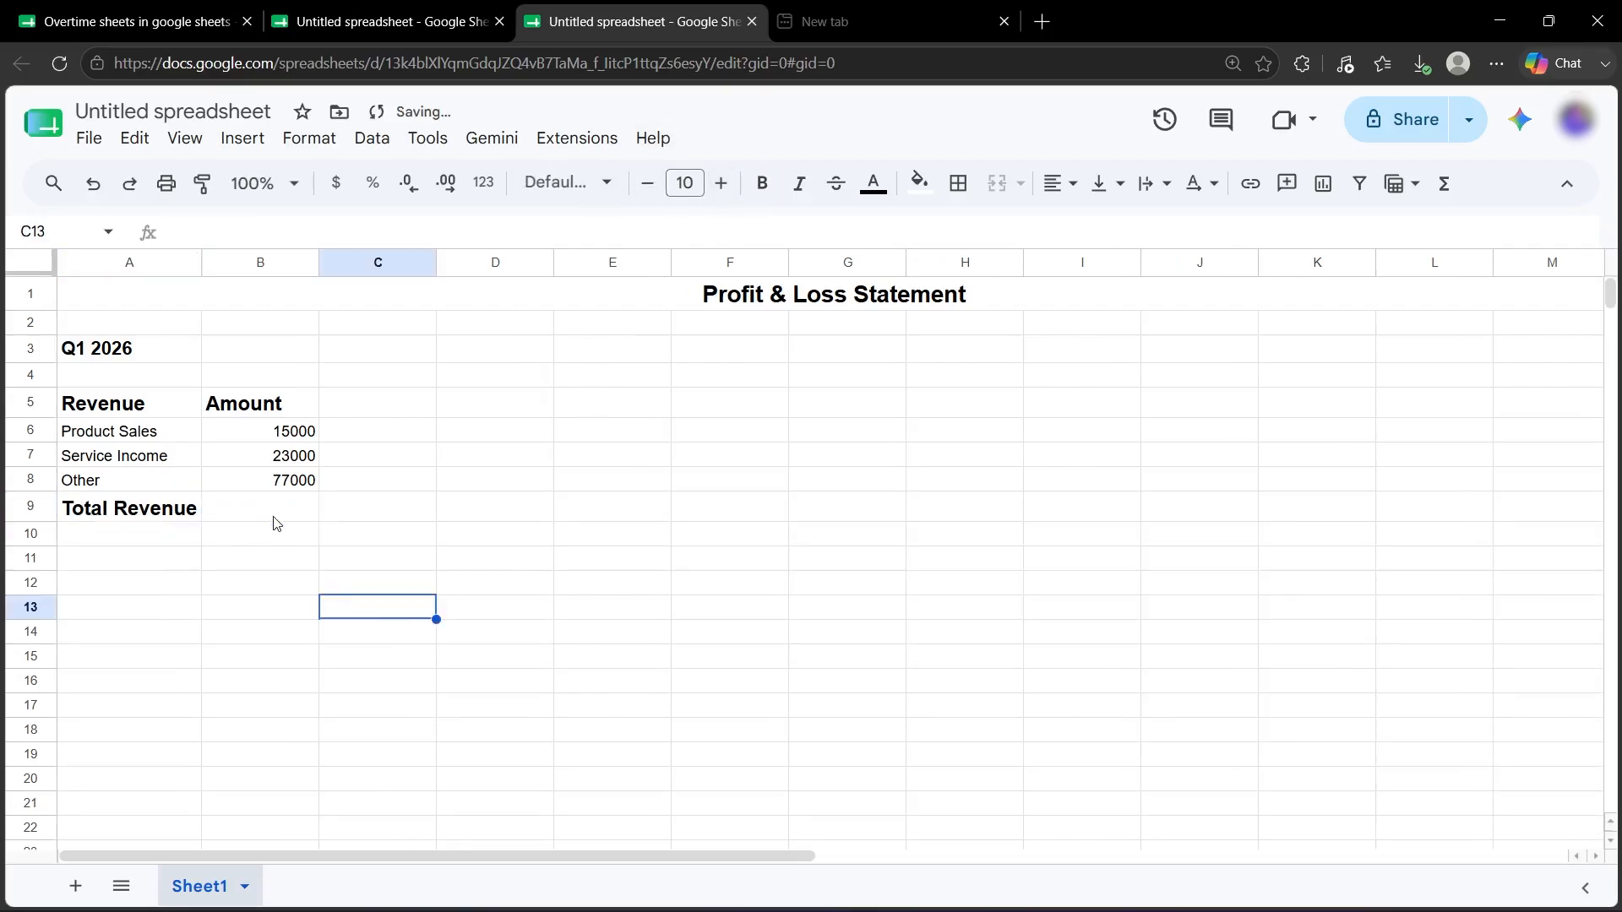
click(274, 518)
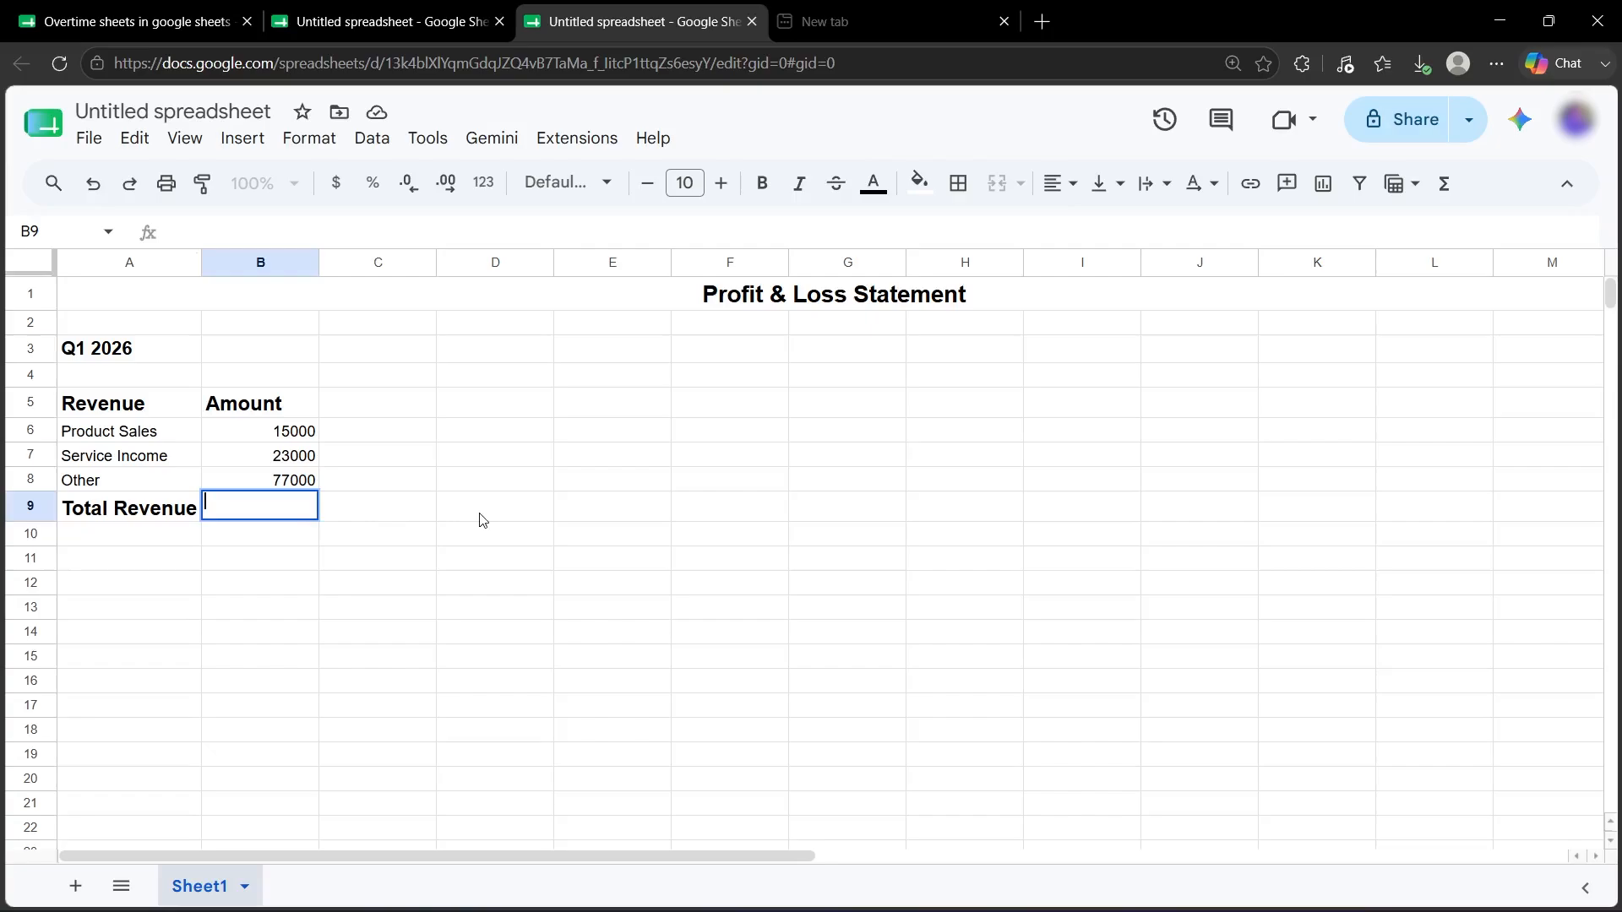
text(=)
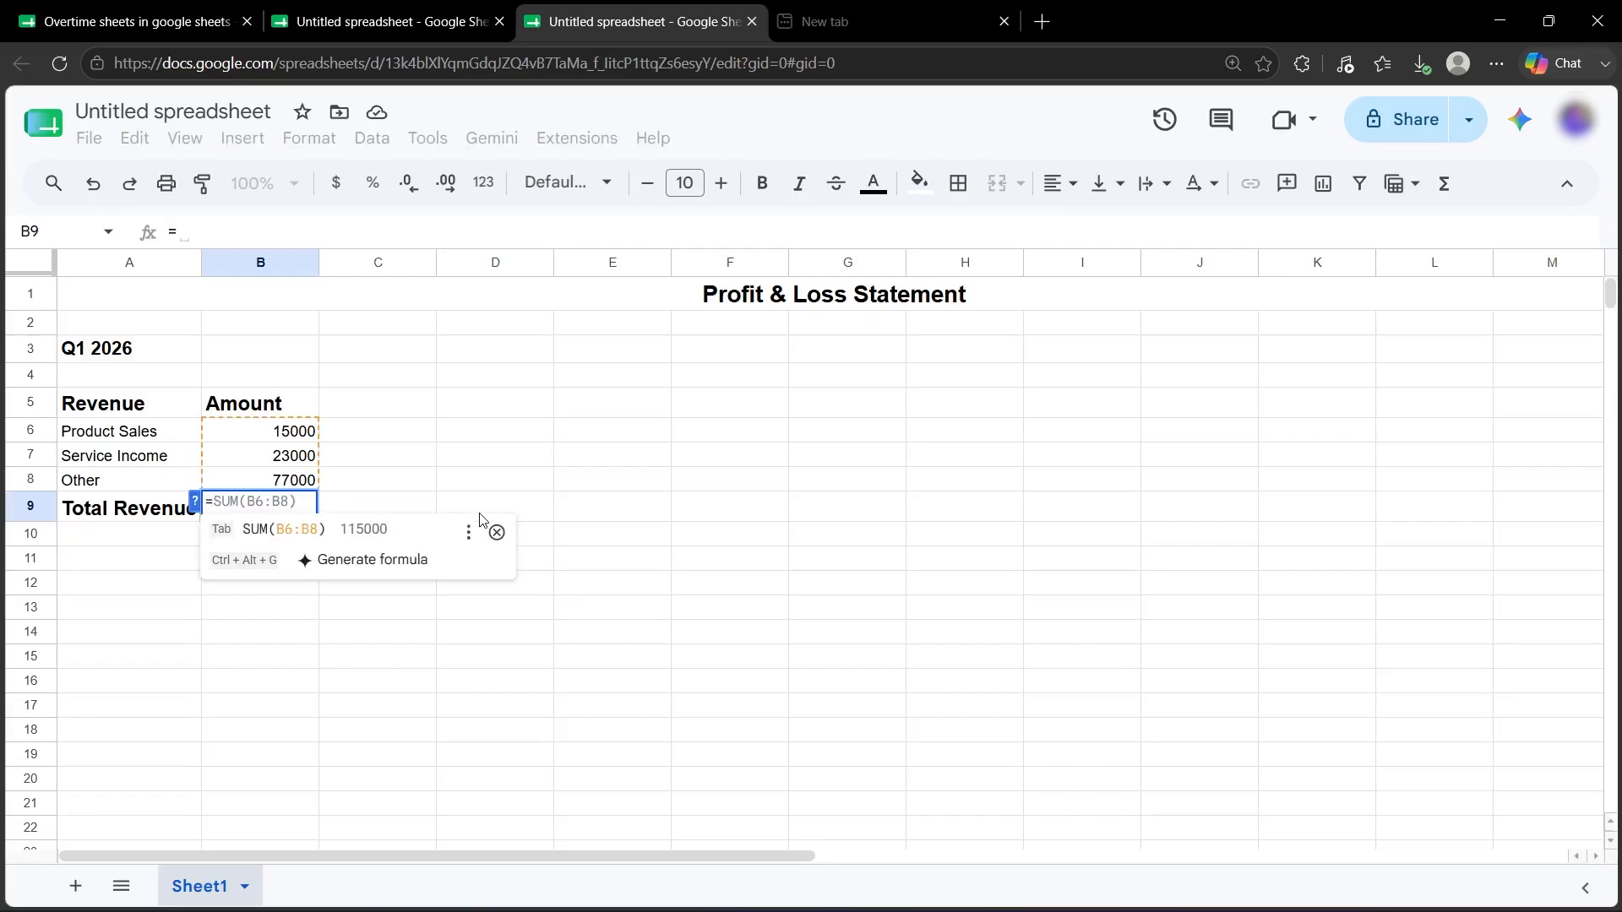
text(SUM()
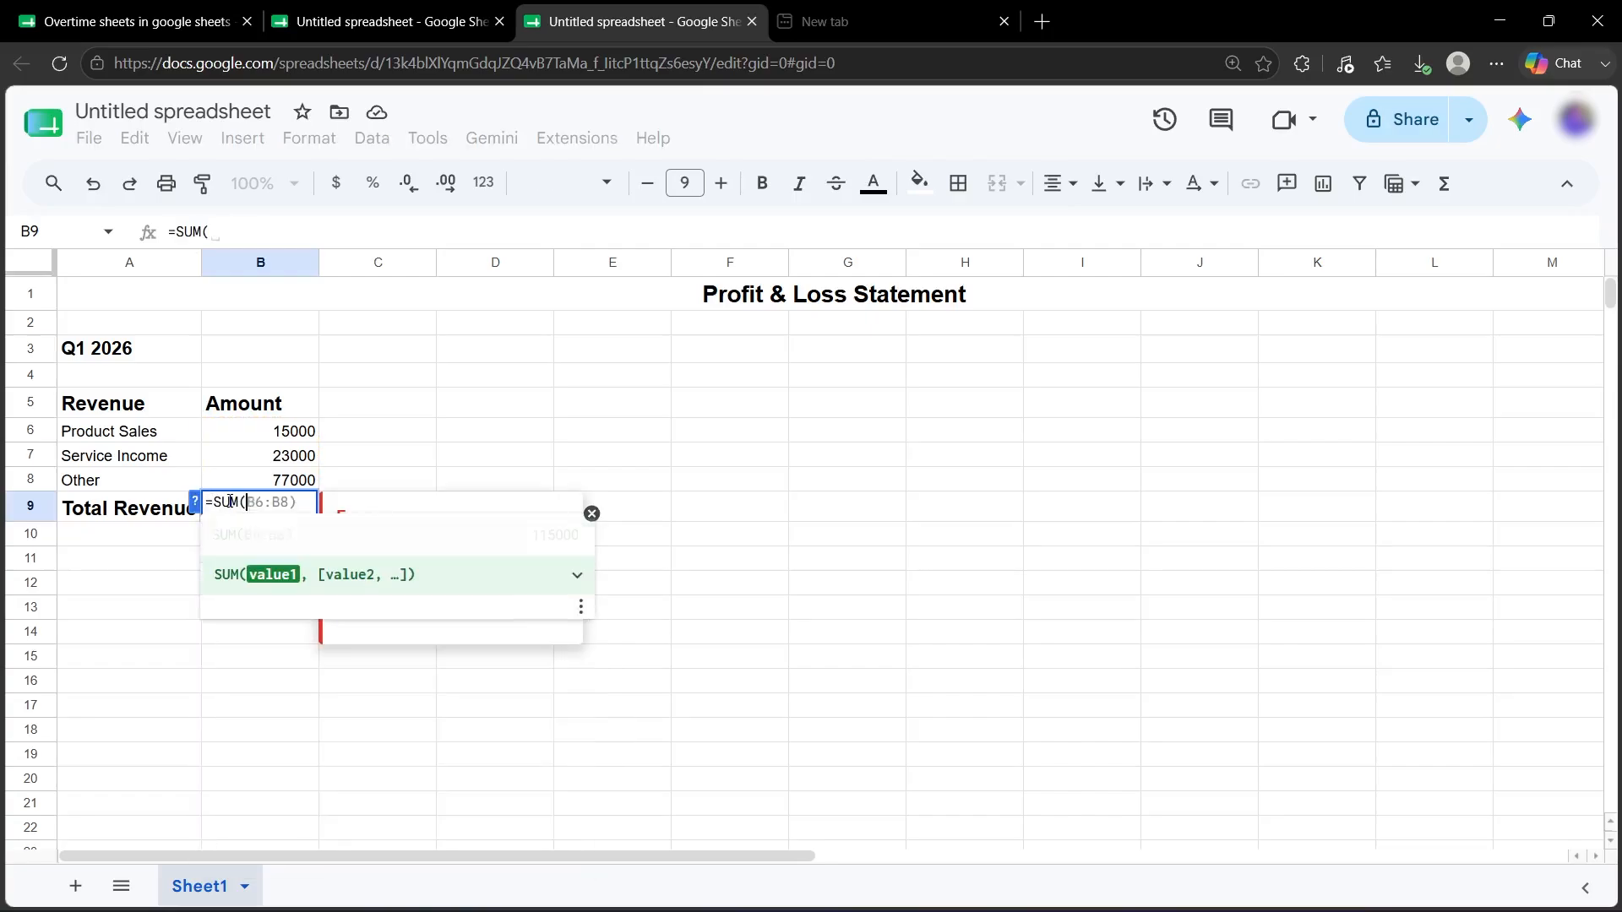
text(B6:B8)
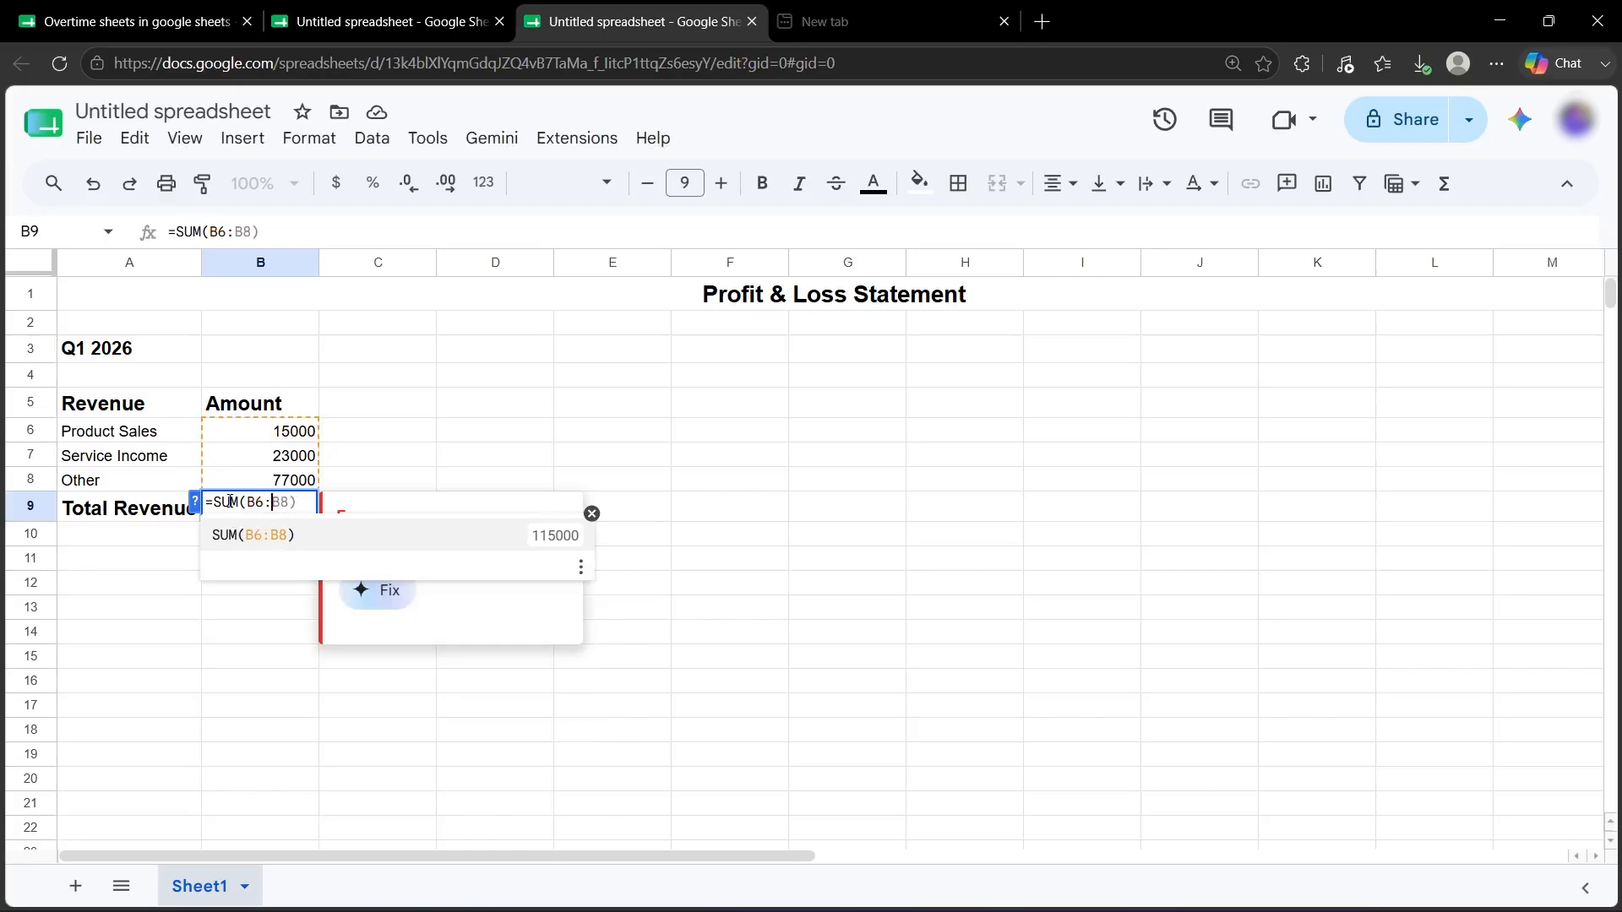
text())
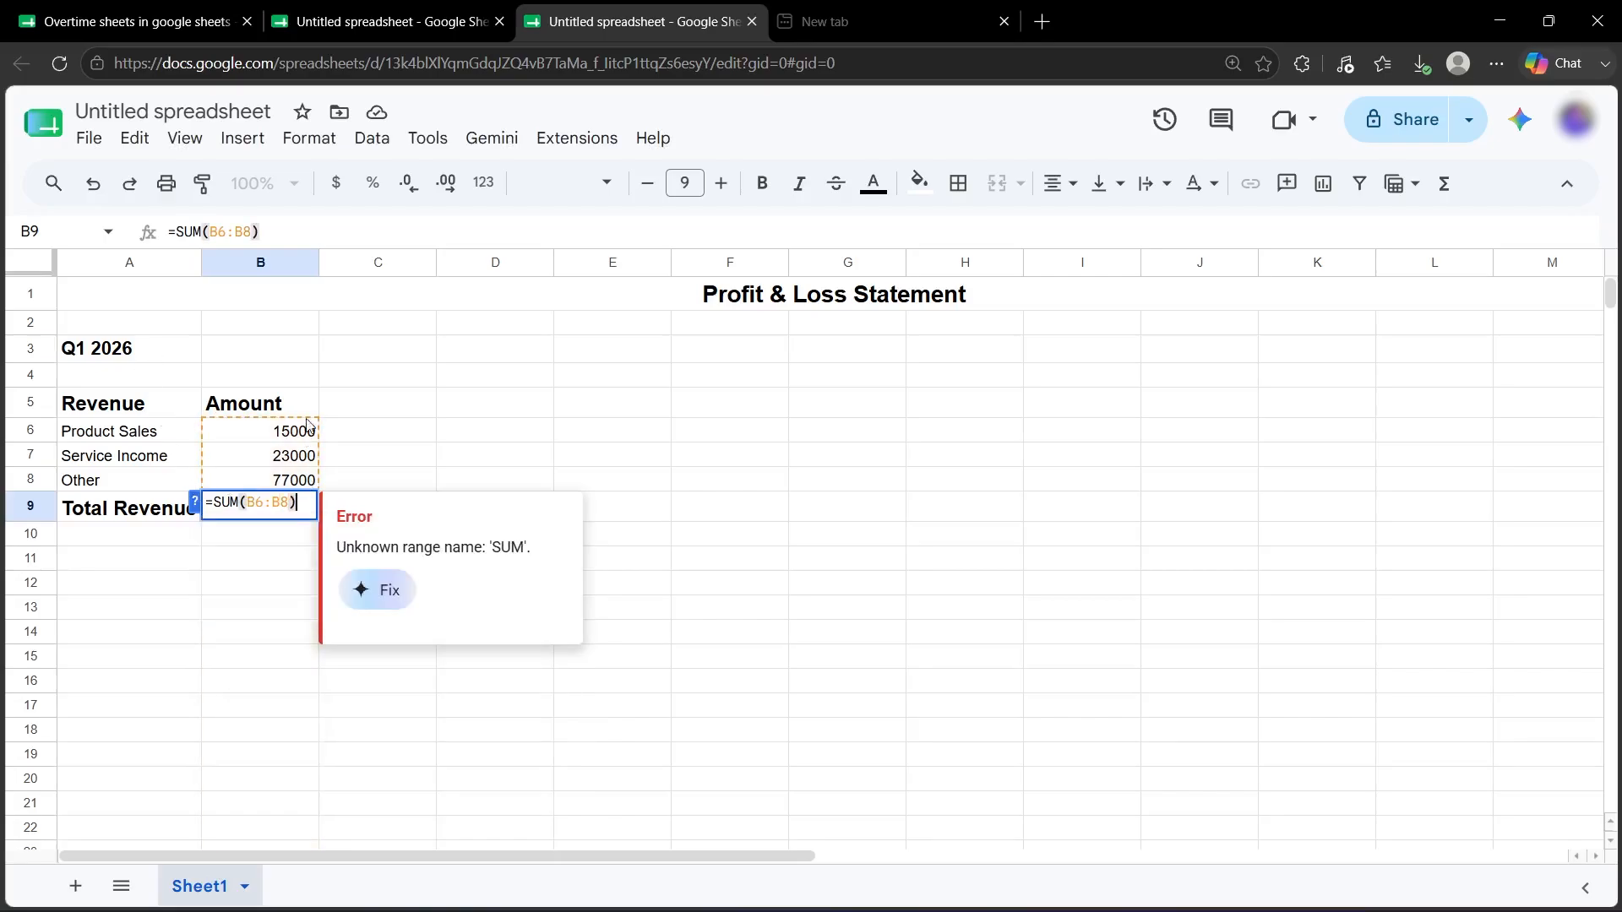
key(Return)
scroll(318, 536, down, 1)
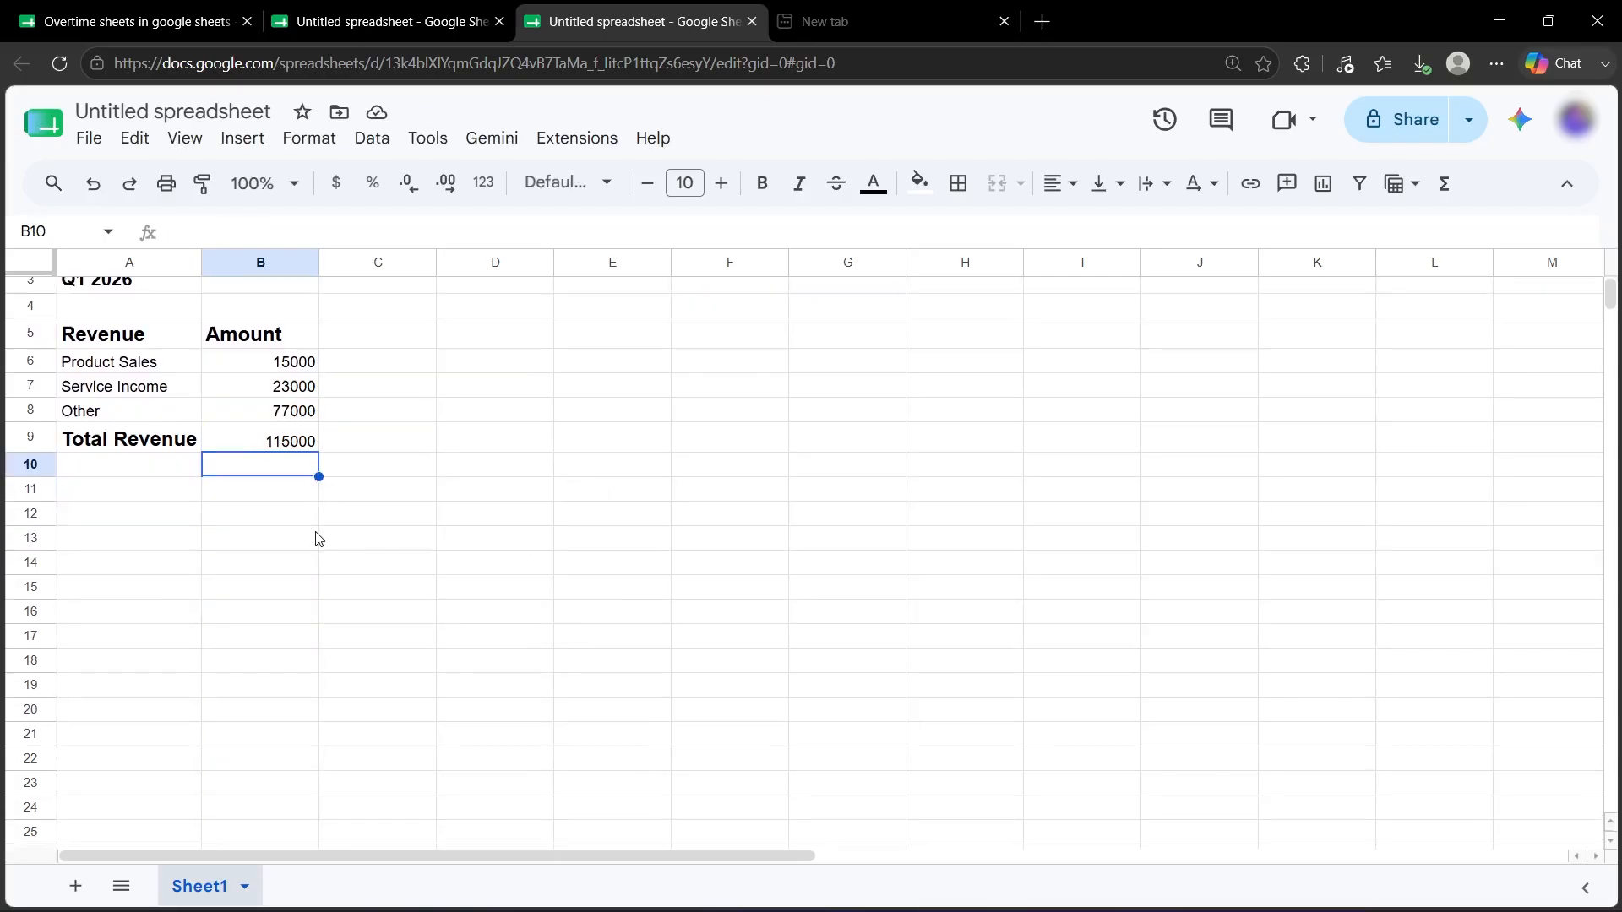
scroll(274, 506, up, 1)
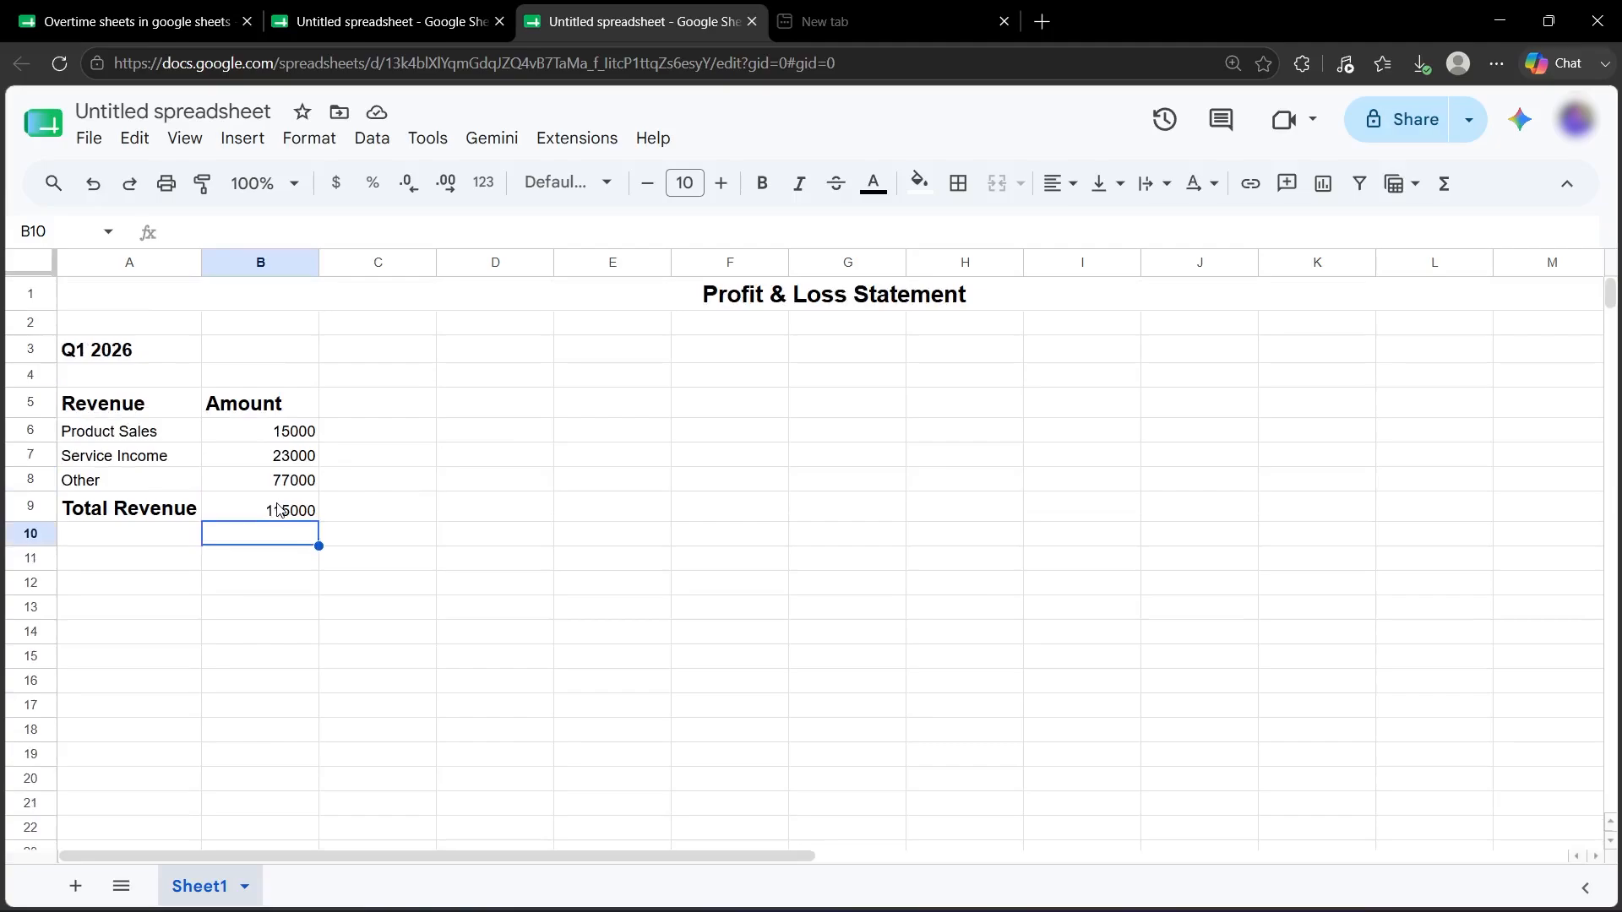
Add a bold size-13 'Expenses' heading with the Amount header pasted beside it.
click(119, 582)
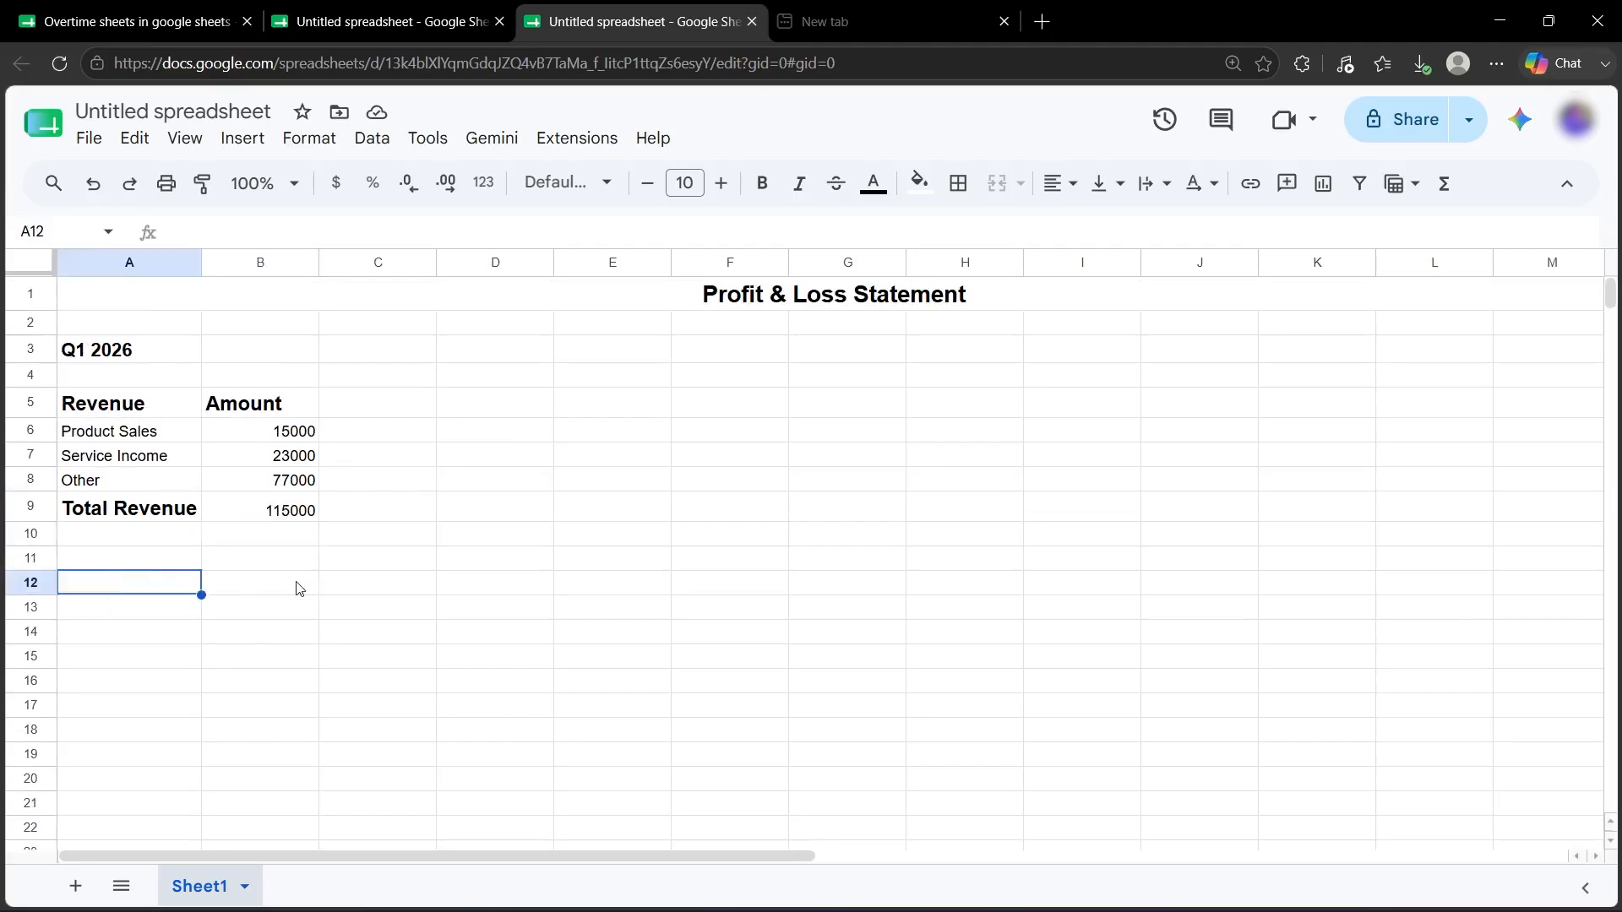
text(eXPENSES)
key(ctrl+a)
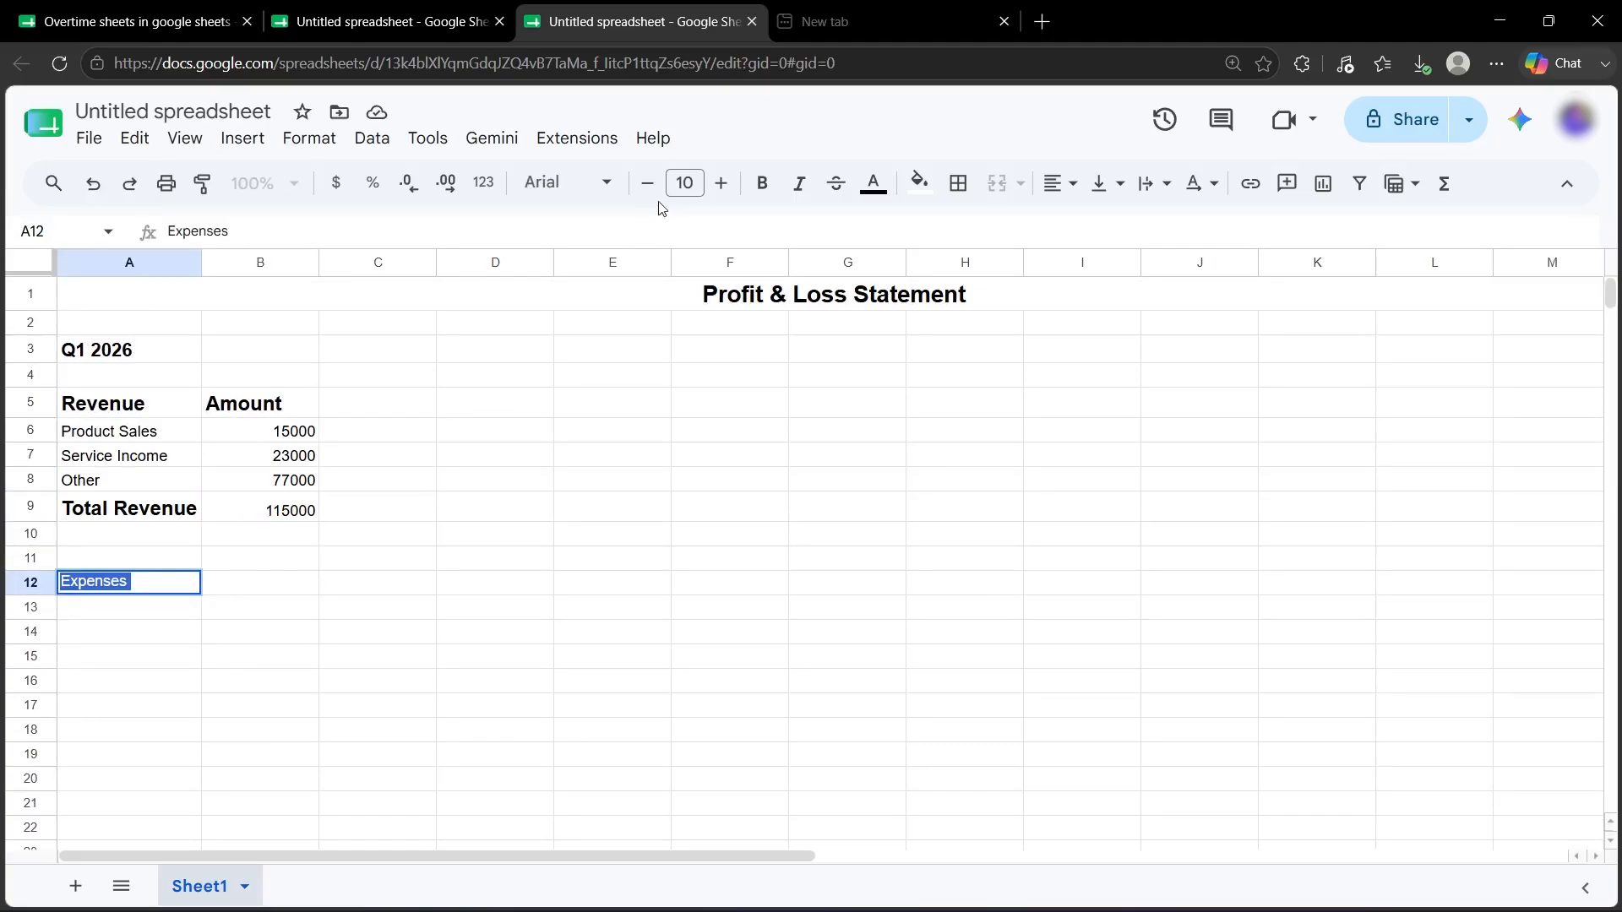
click(763, 183)
click(720, 183)
click(720, 183)
click(720, 183)
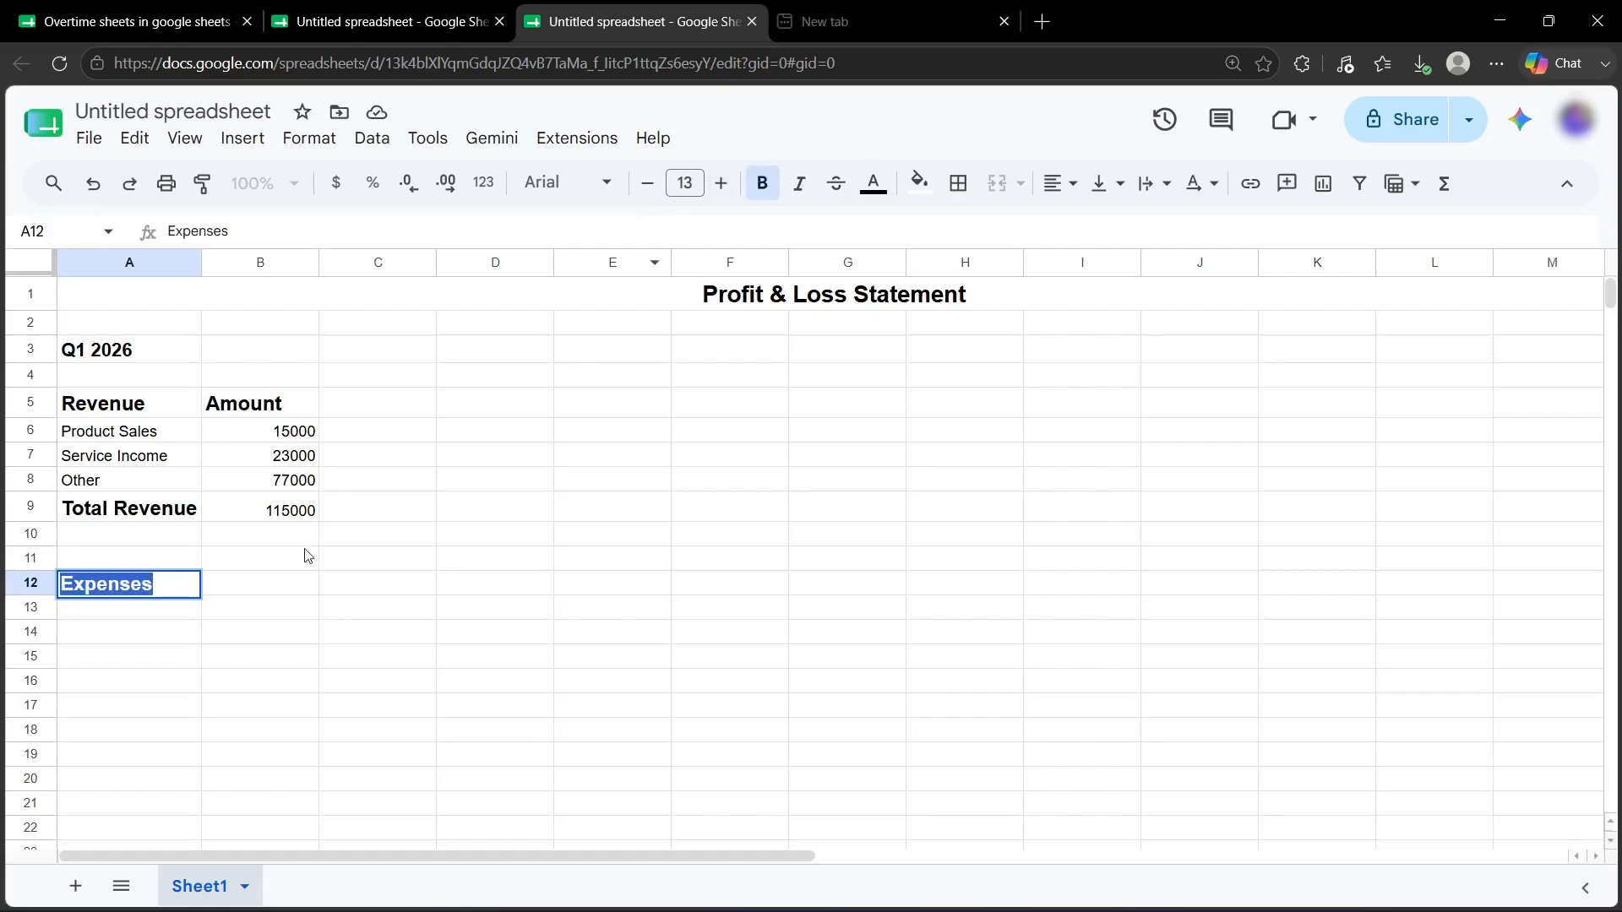
key(Tab)
text(Amount)
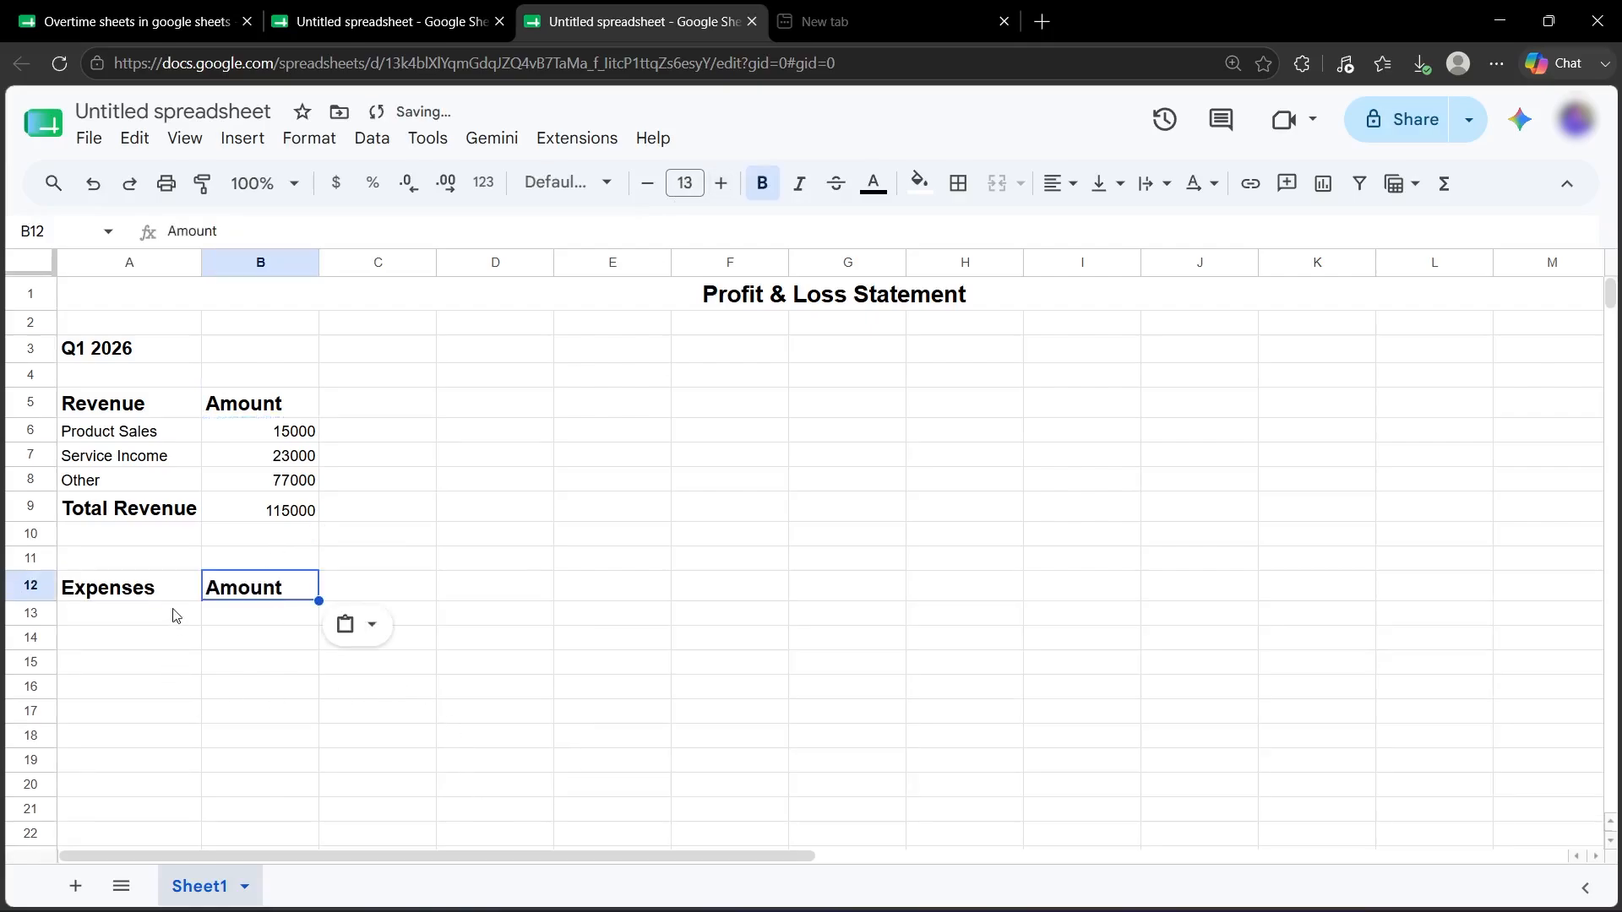
List the expense items Rent, Salaries, Marketing and Utilities below the heading.
click(150, 623)
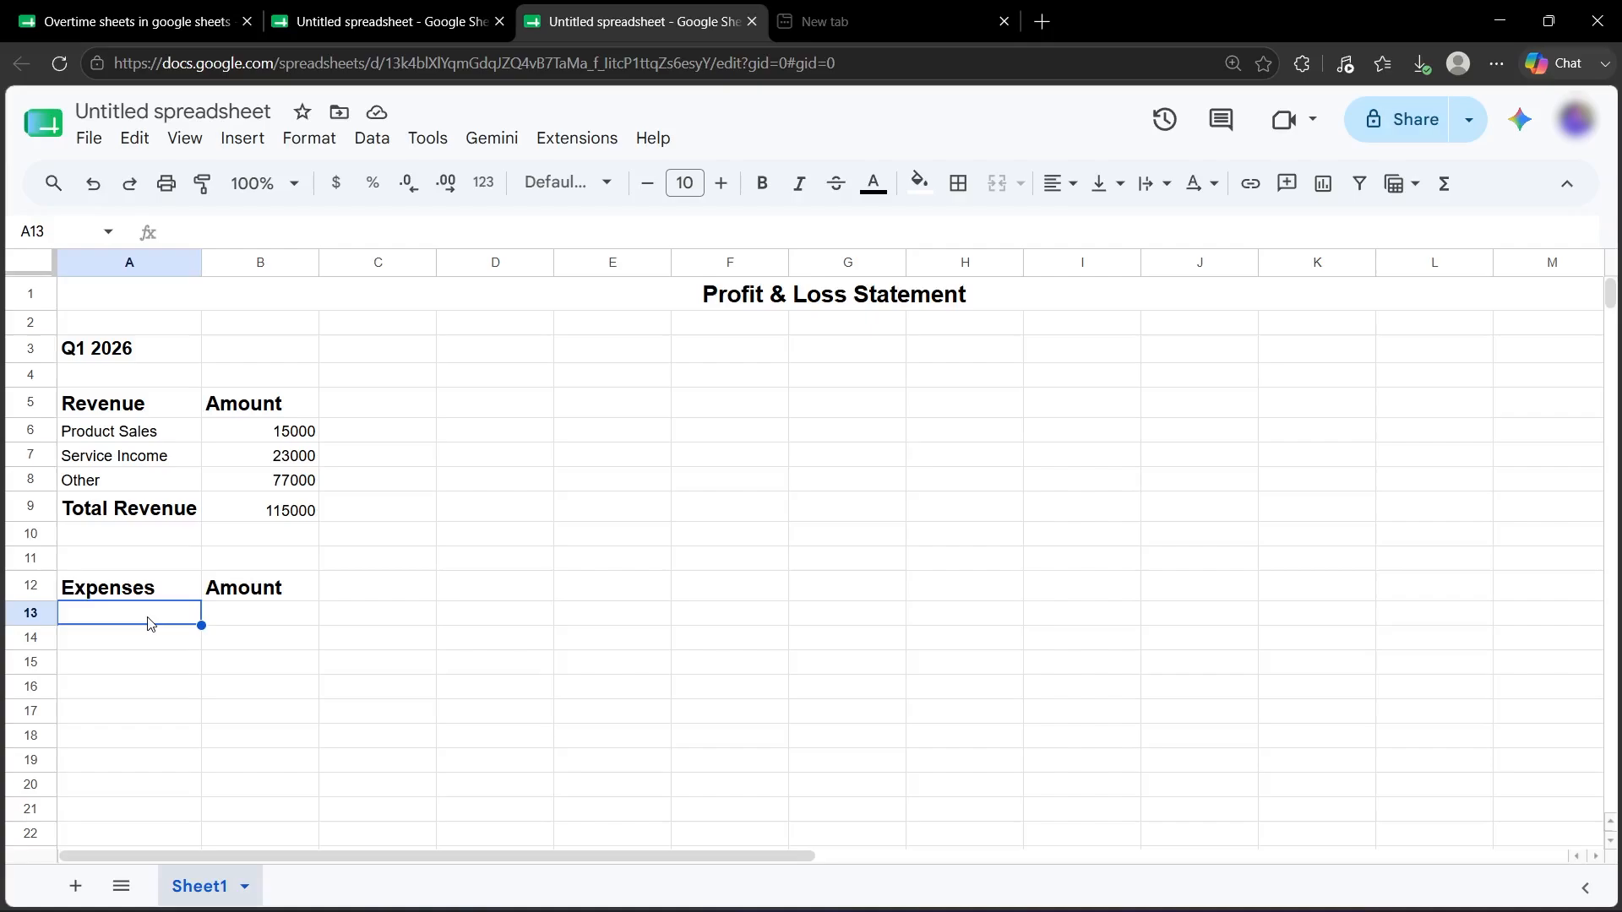
text(Rent)
key(Return)
text(Salaries)
key(Return)
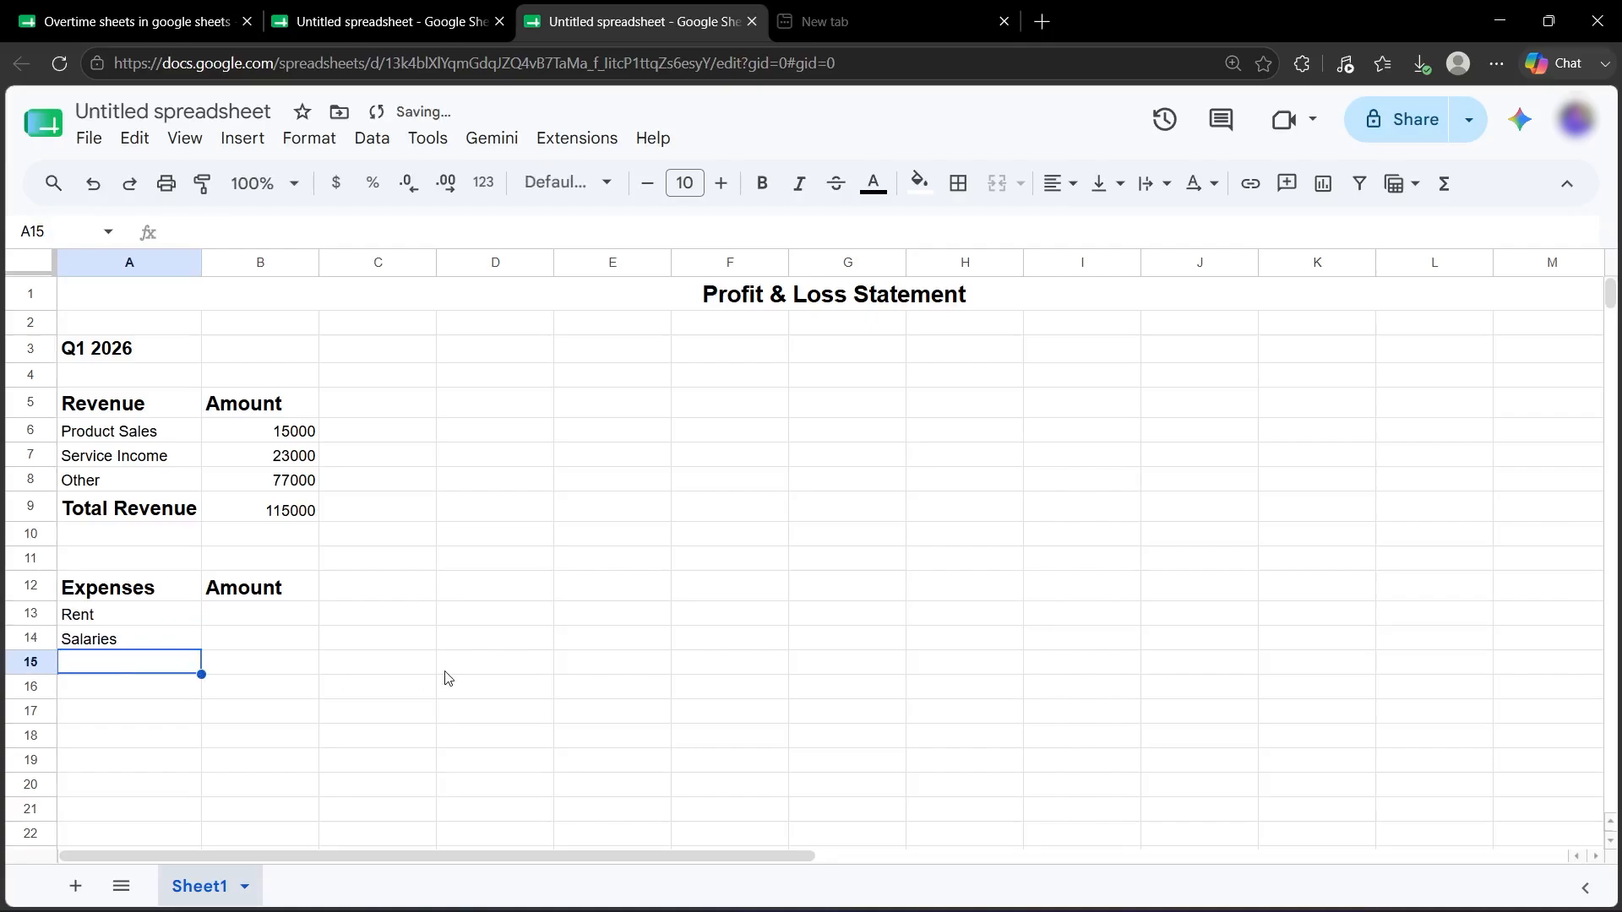
text(Marketing)
key(Return)
text(Utilities)
key(Tab)
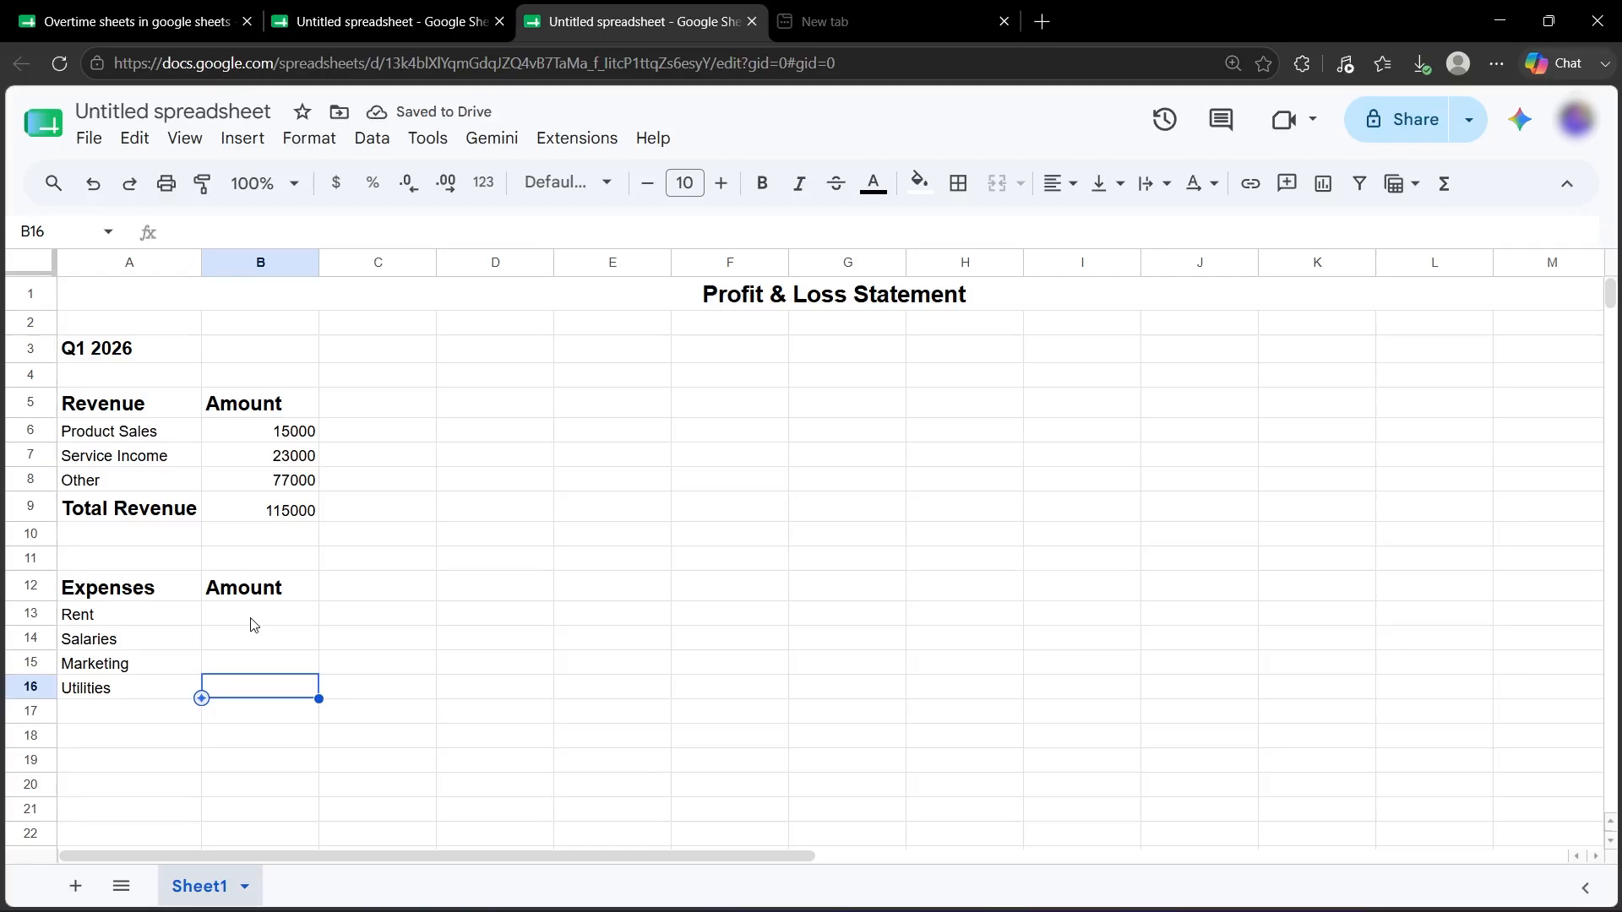
click(253, 625)
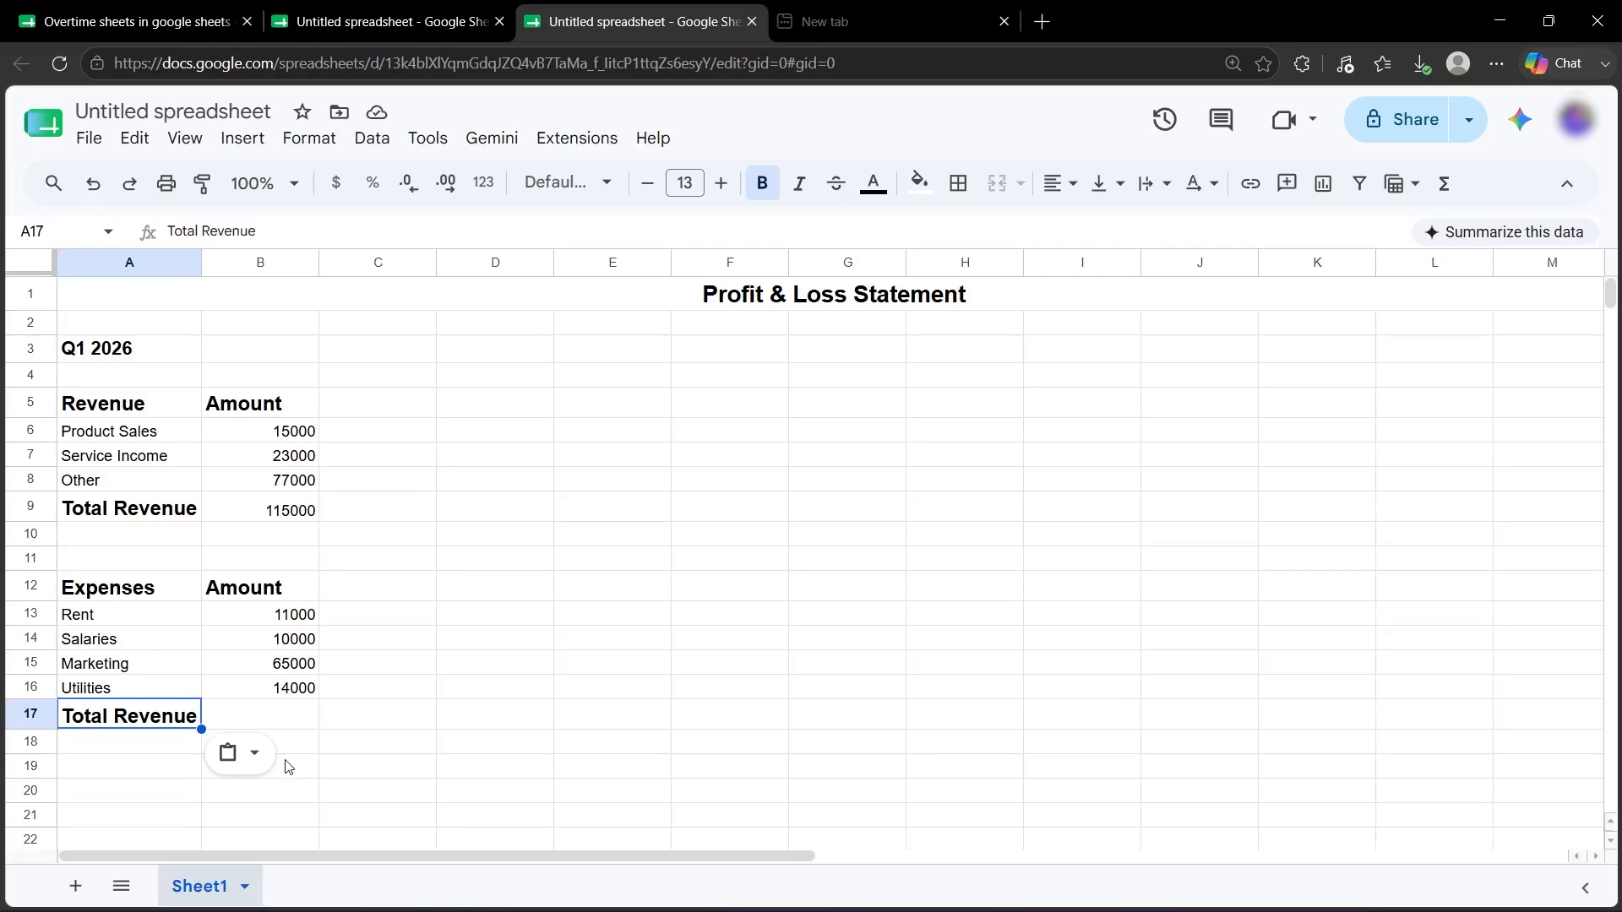
Accept the suggested =SUM(B13:B16) in B17, totalling expenses to 100000.
double_click(278, 714)
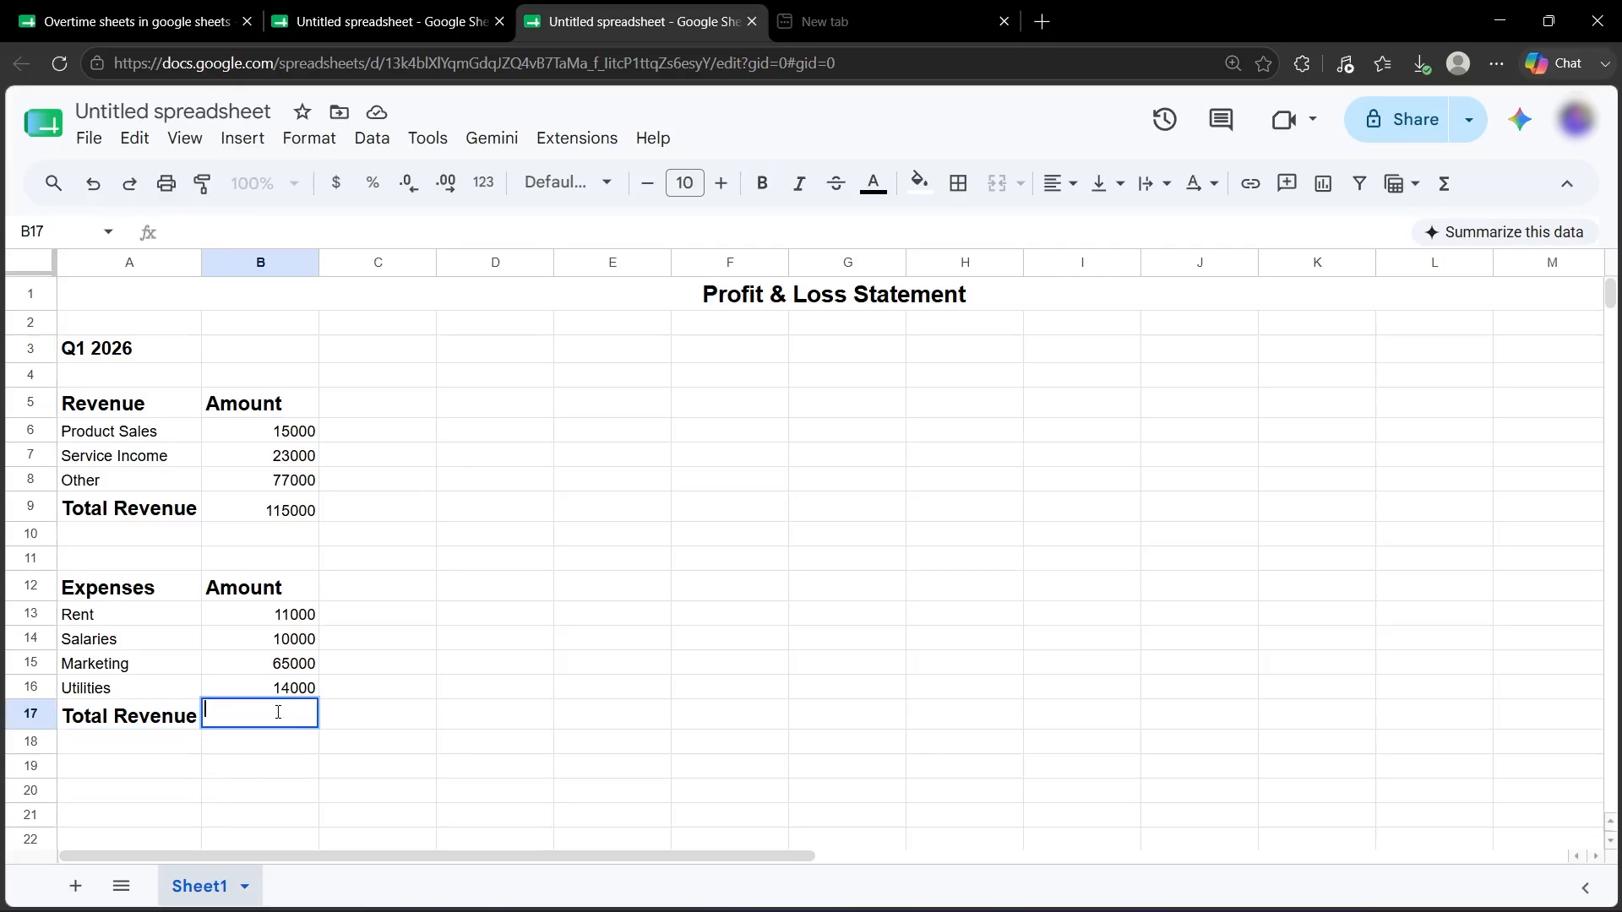
text(=)
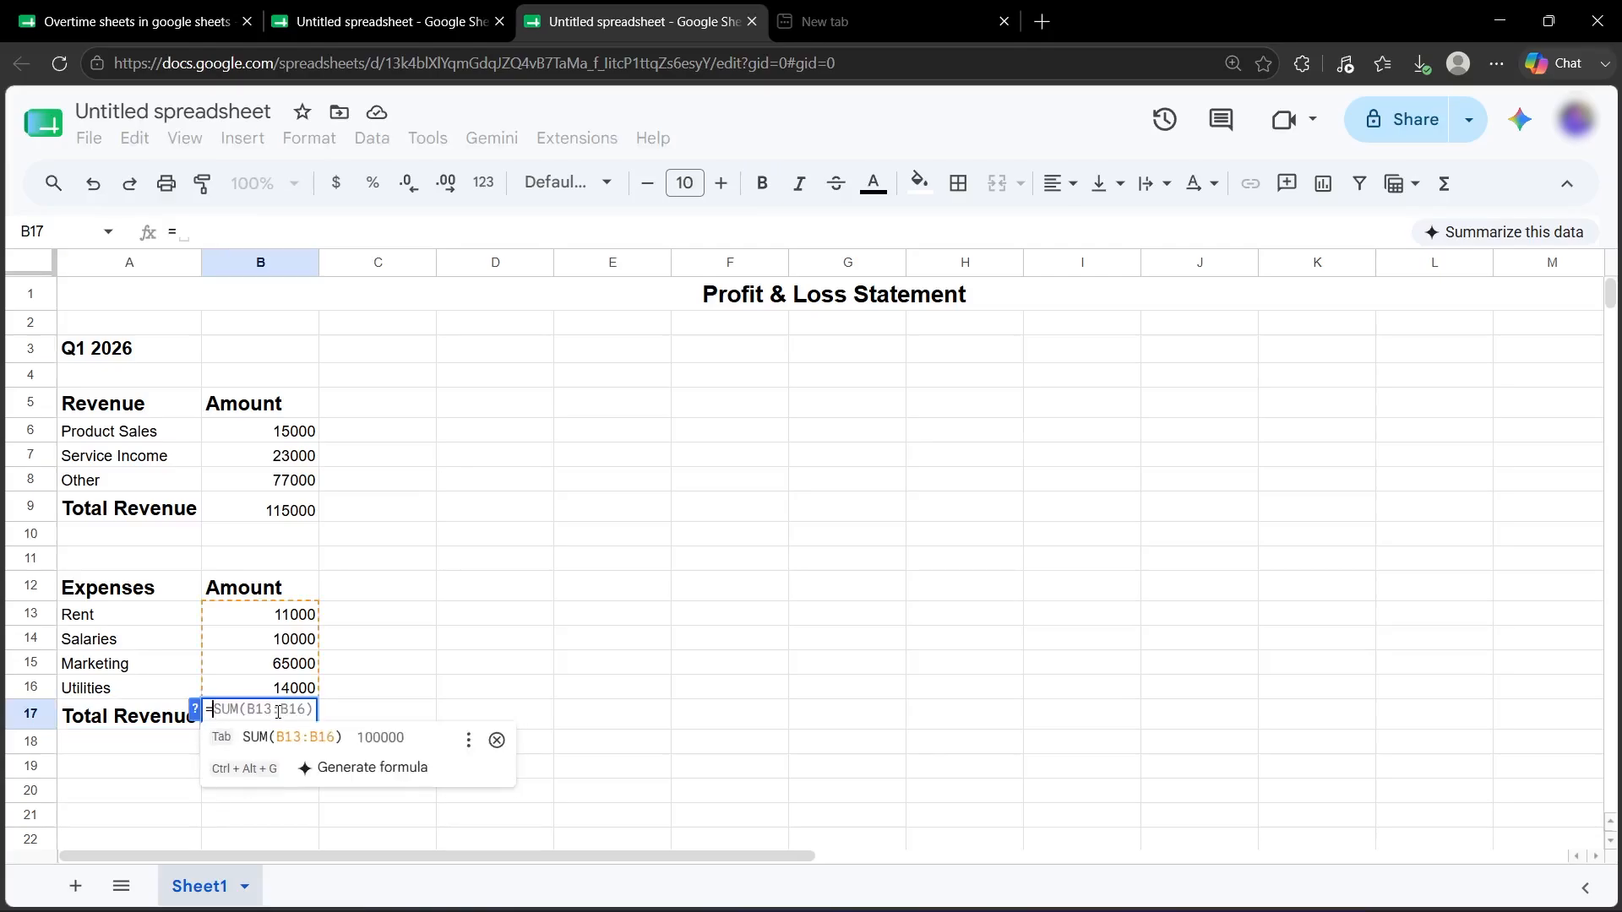
key(Down)
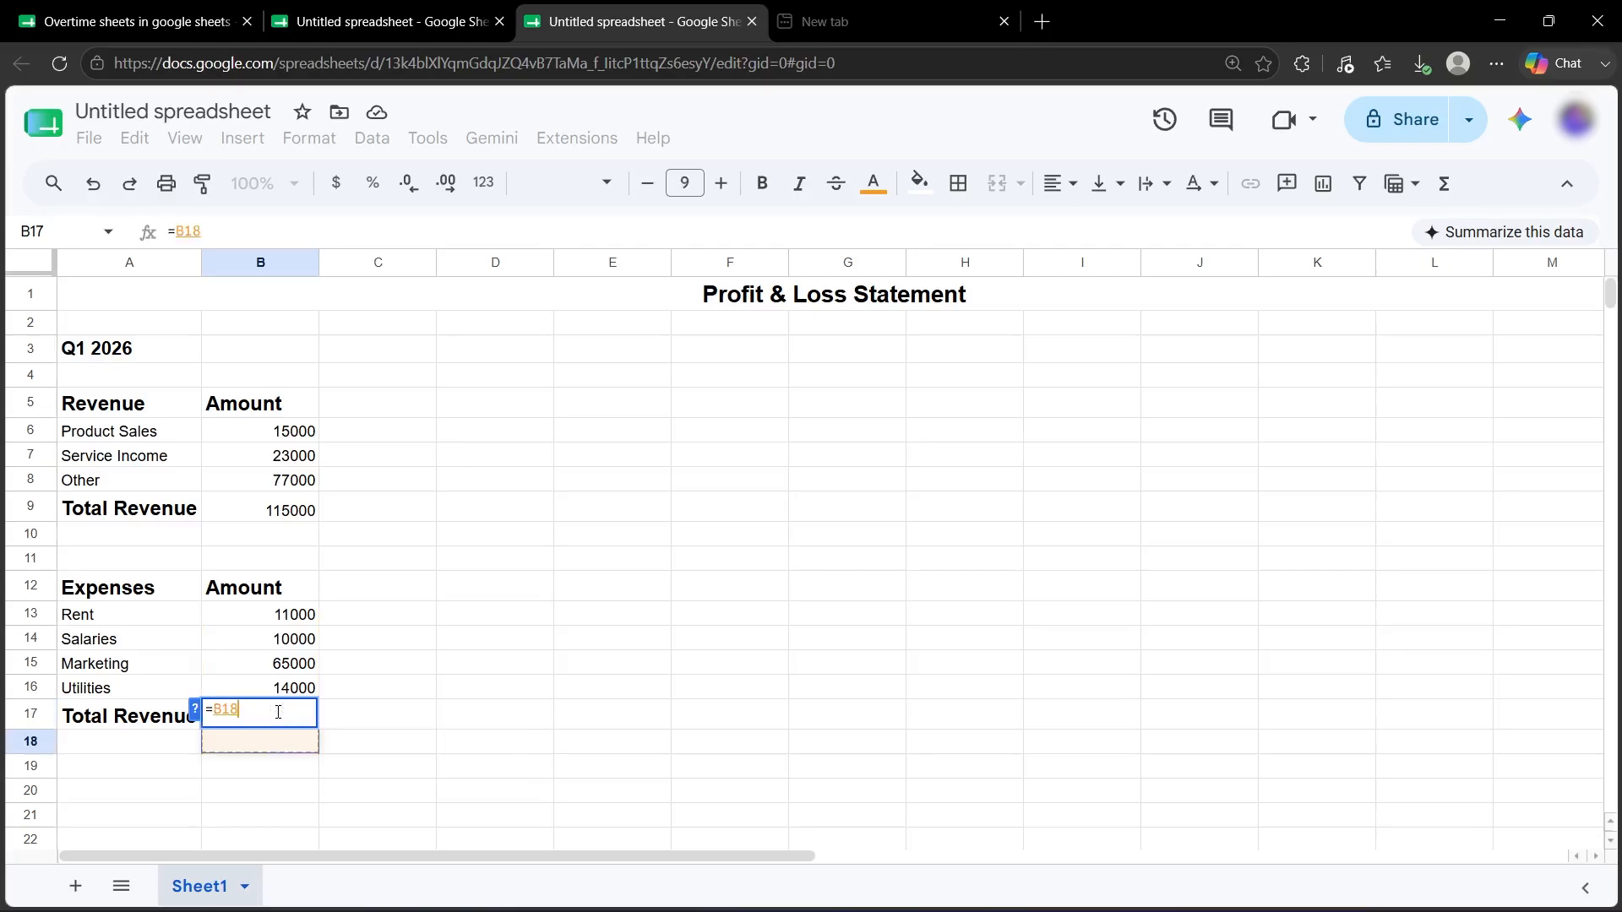
key(Return)
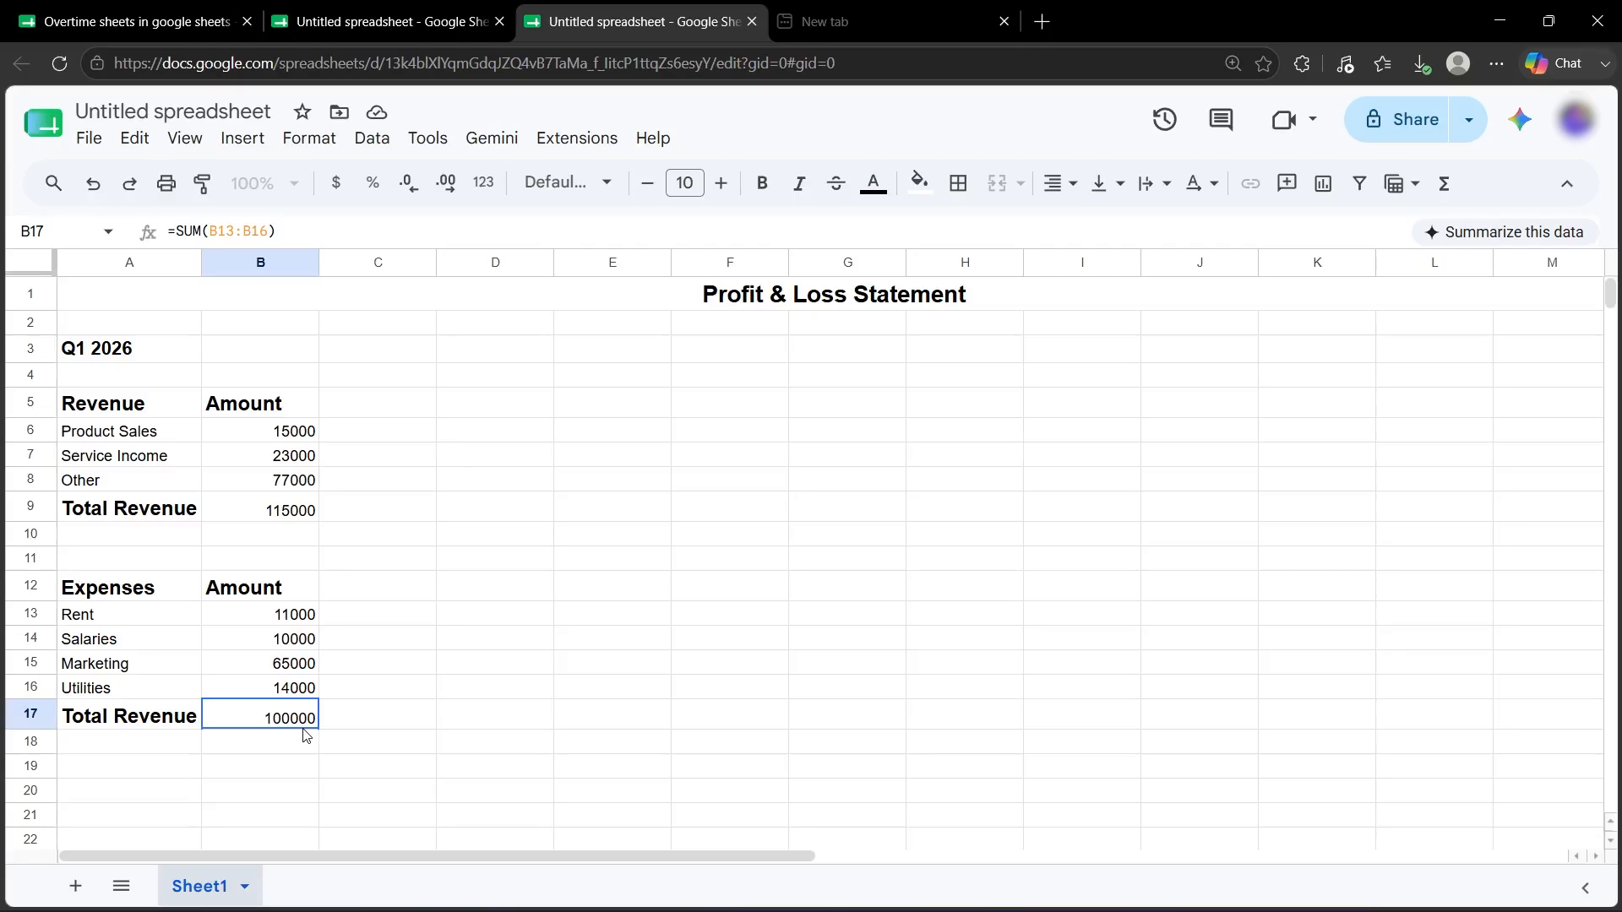
scroll(305, 735, down, 2)
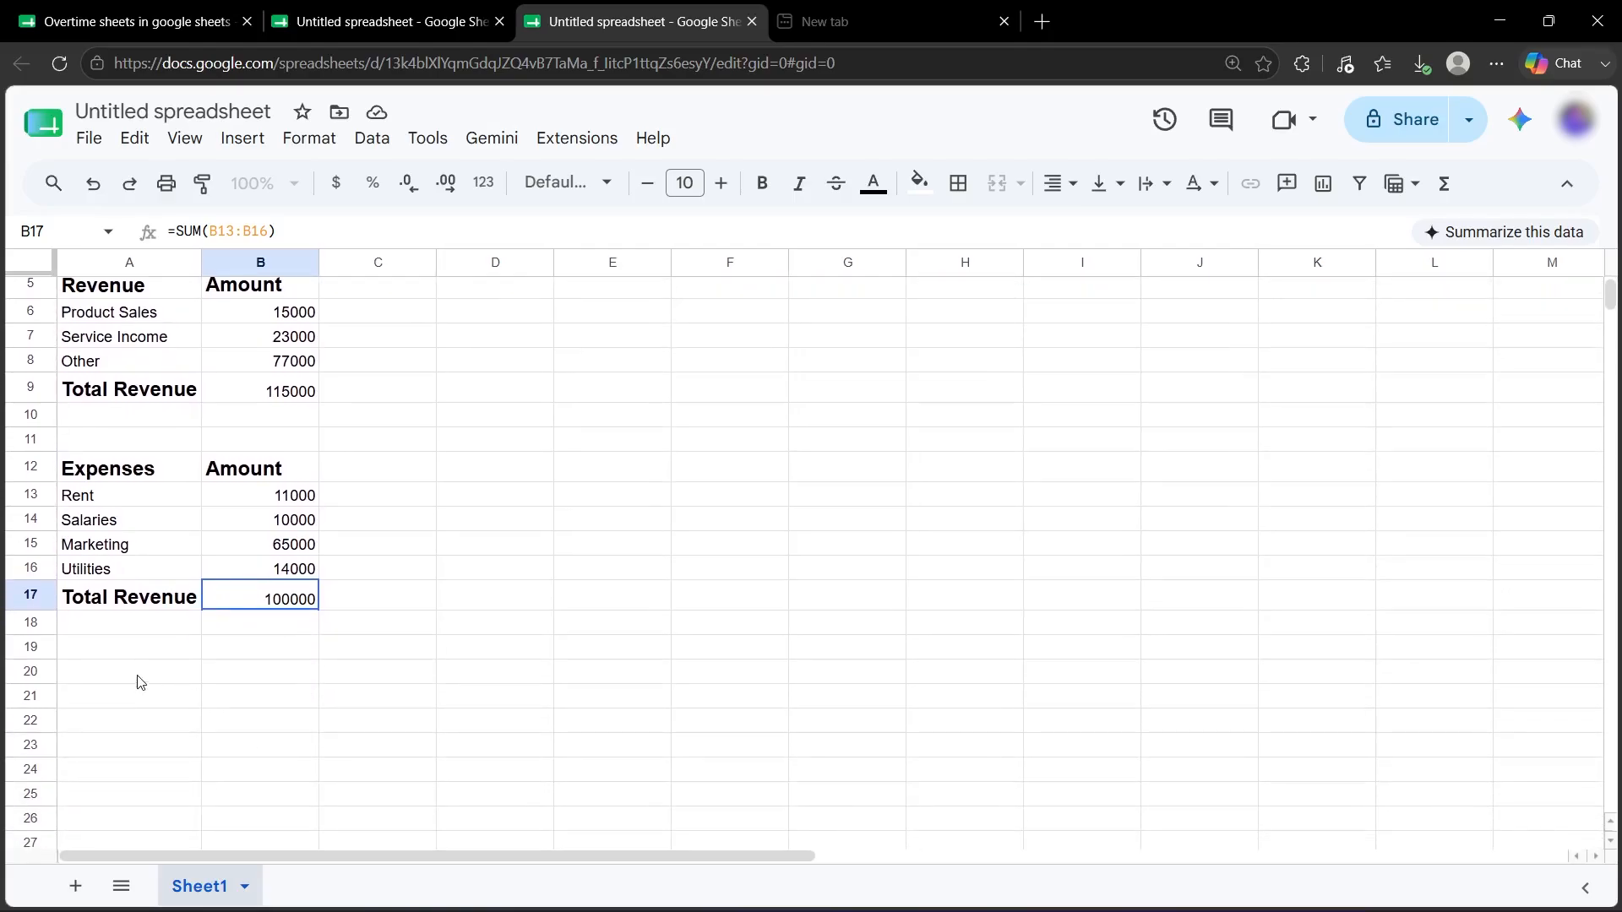
Make the Net Profit label in A19 bold and two sizes larger.
click(140, 660)
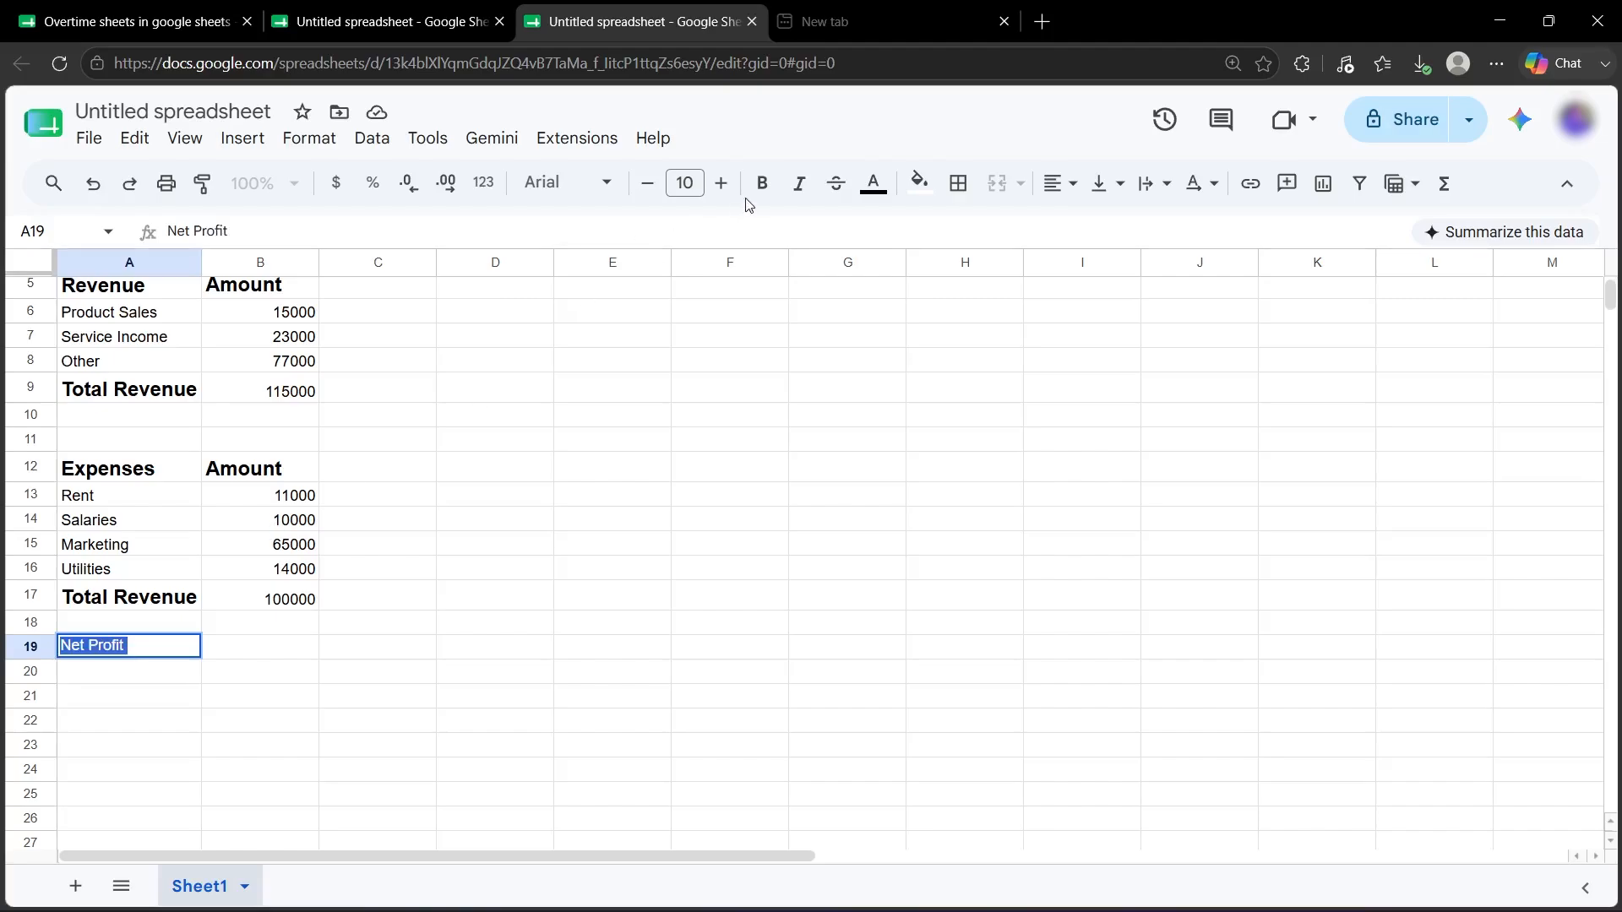
click(761, 185)
click(726, 189)
click(728, 192)
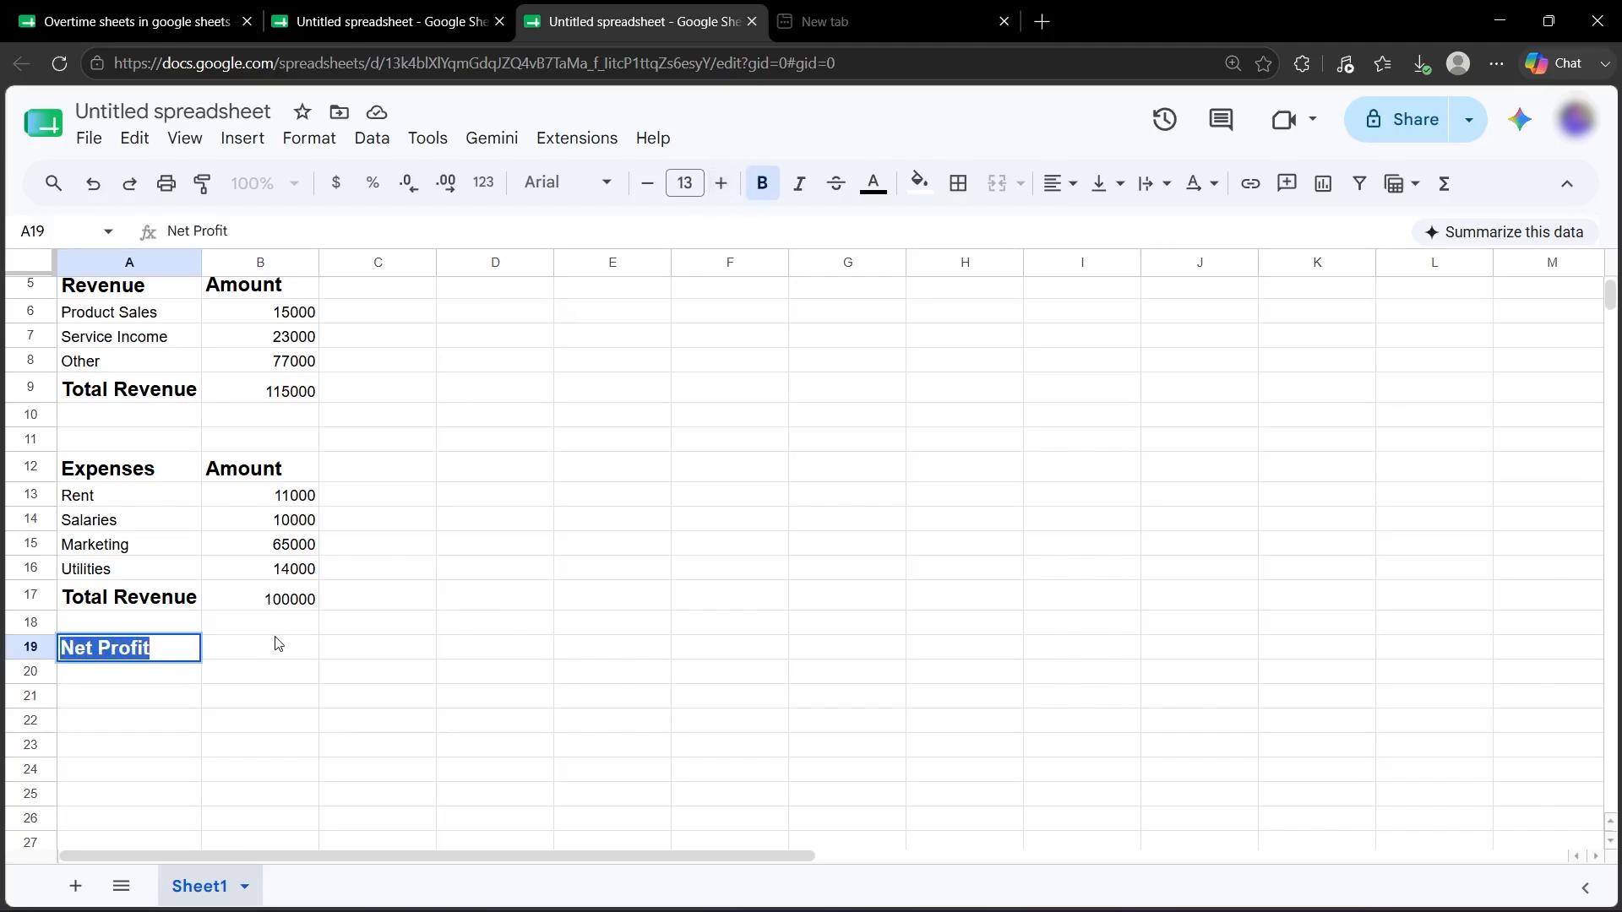
click(257, 667)
Enter =B9-B17 in B19 so net profit shows 15000.
click(256, 651)
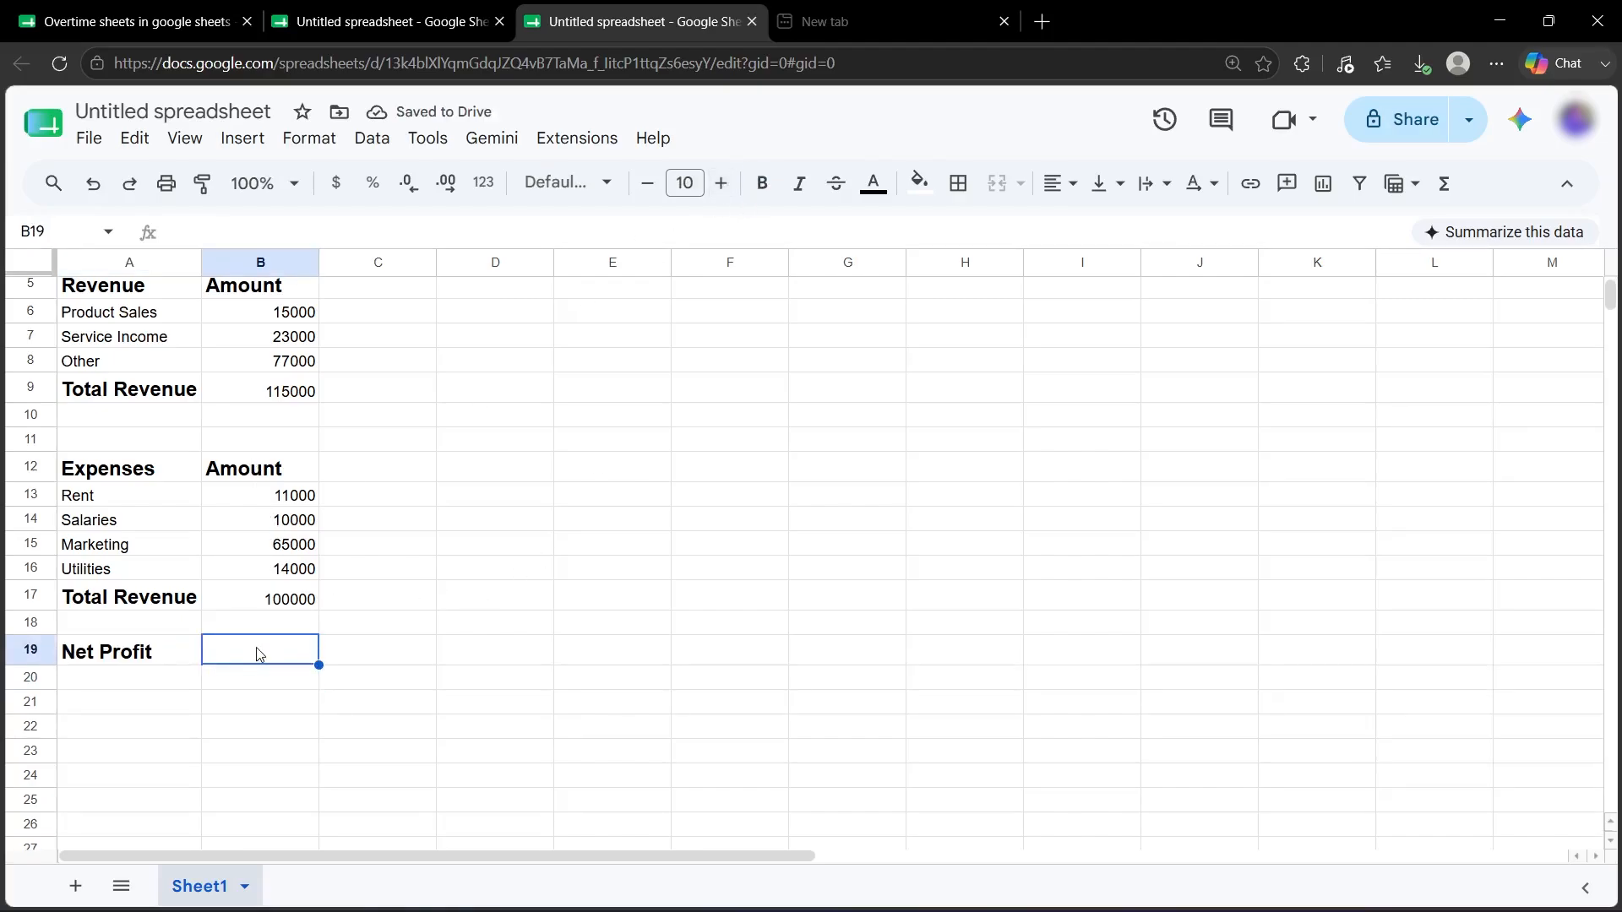
text(=)
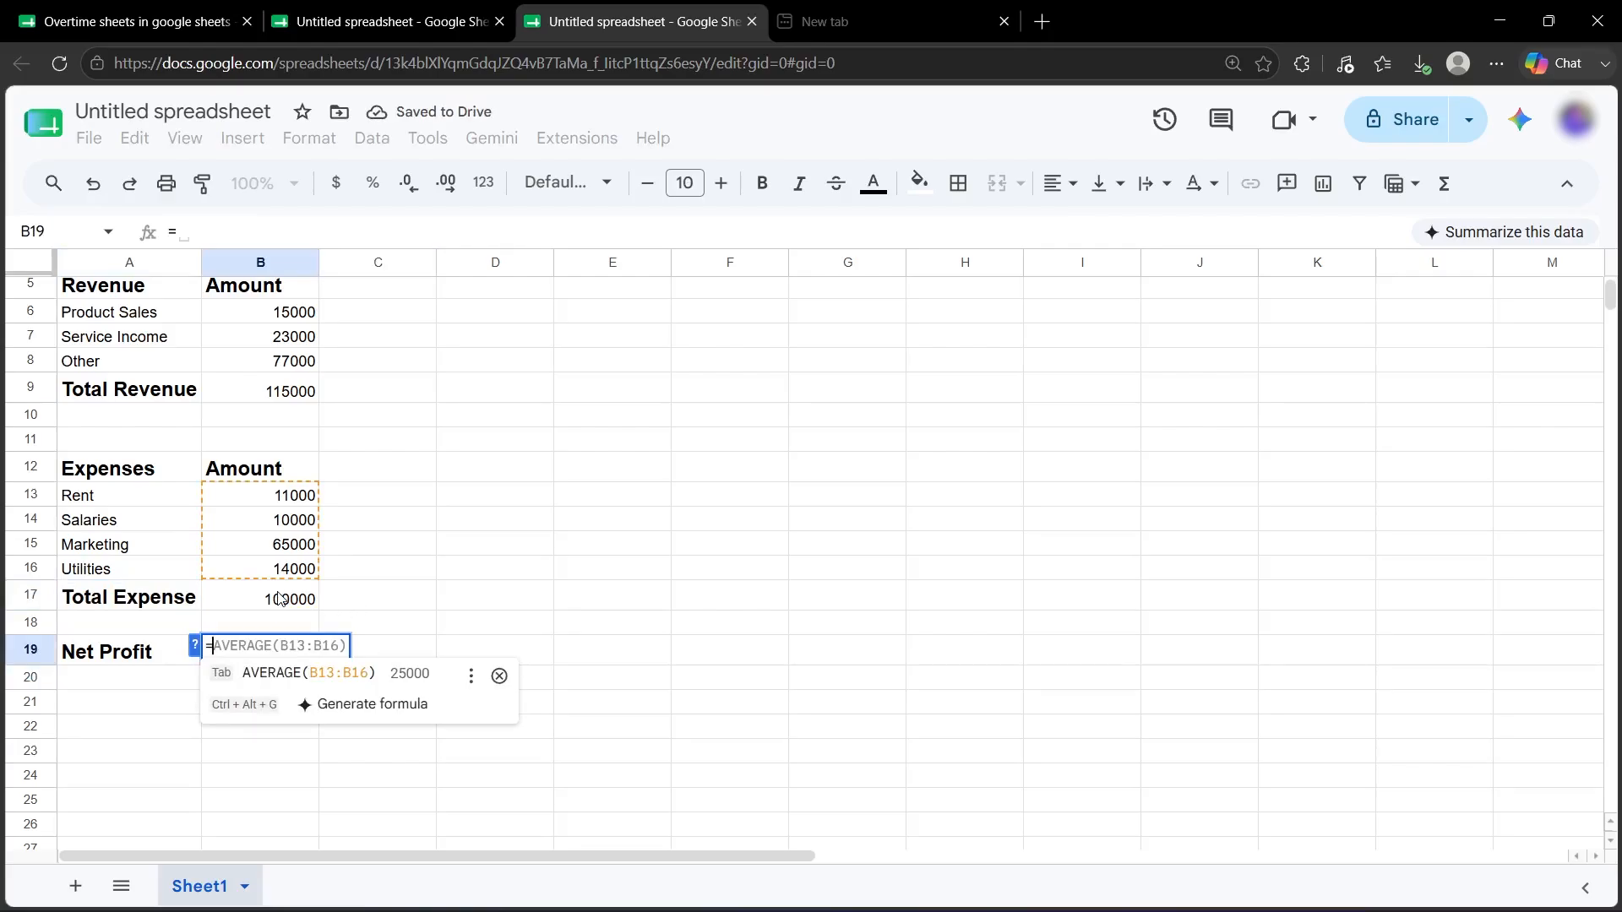
click(304, 393)
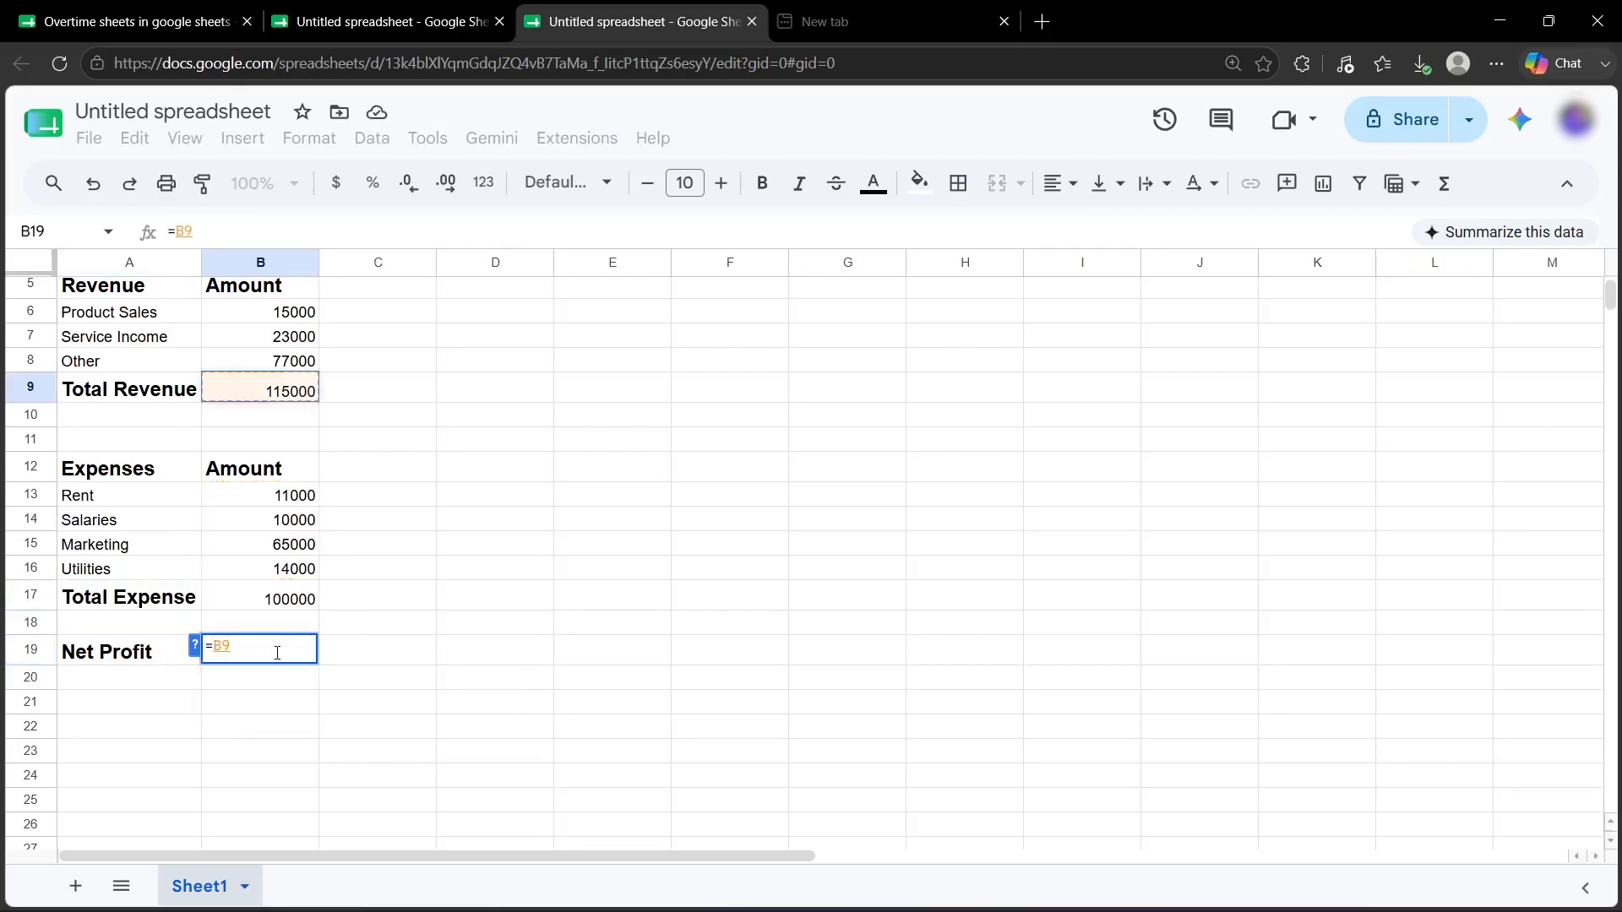
text(-)
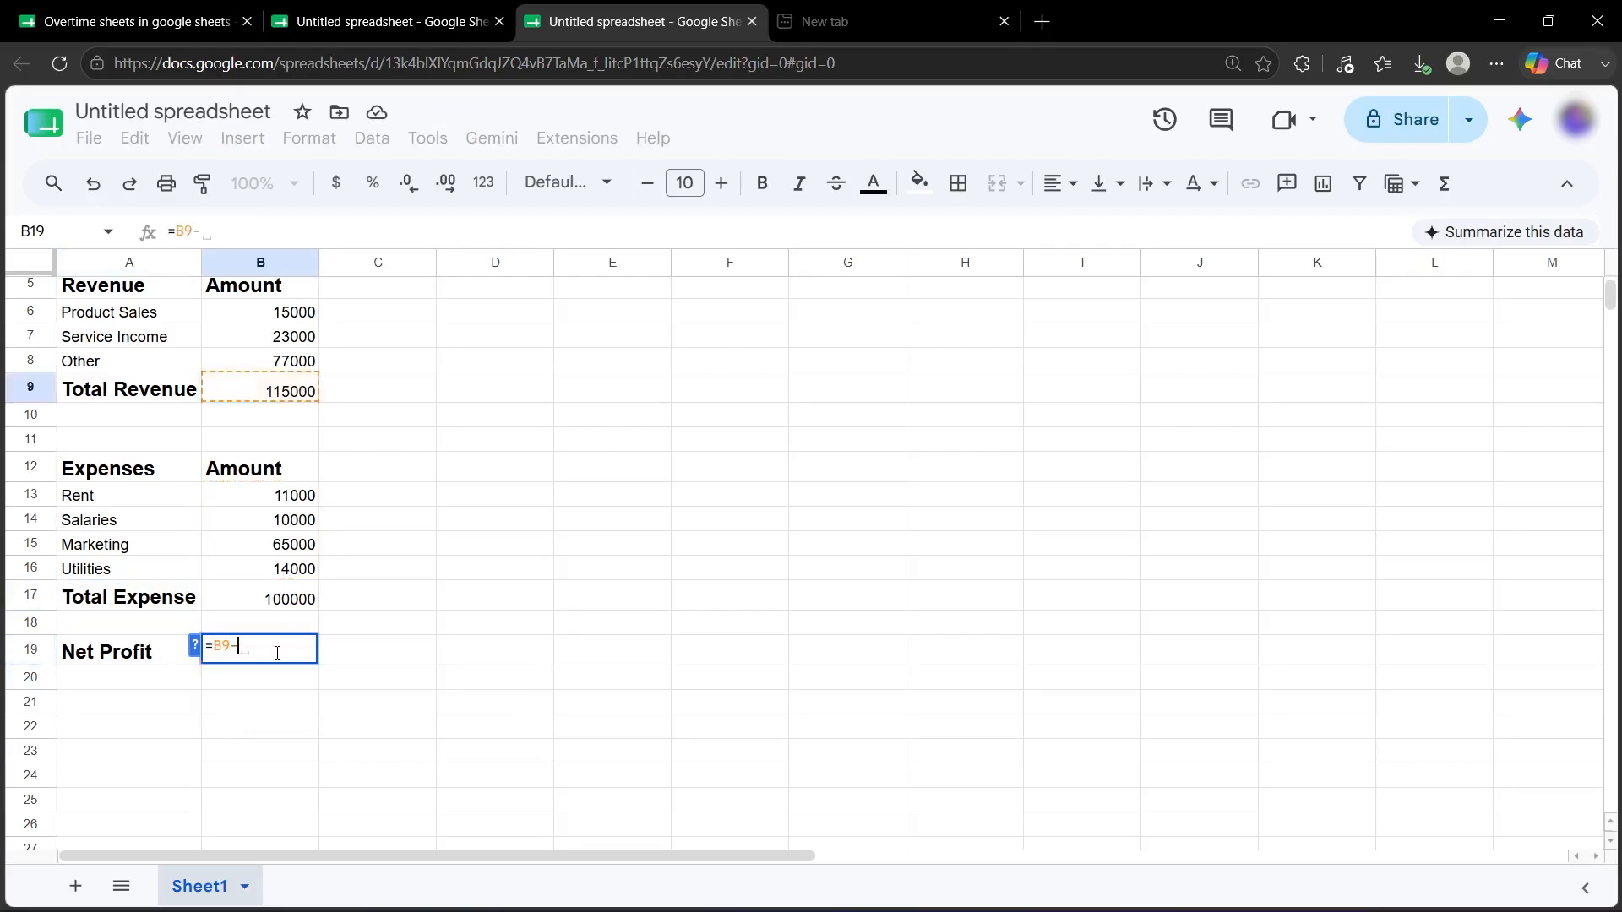
click(280, 602)
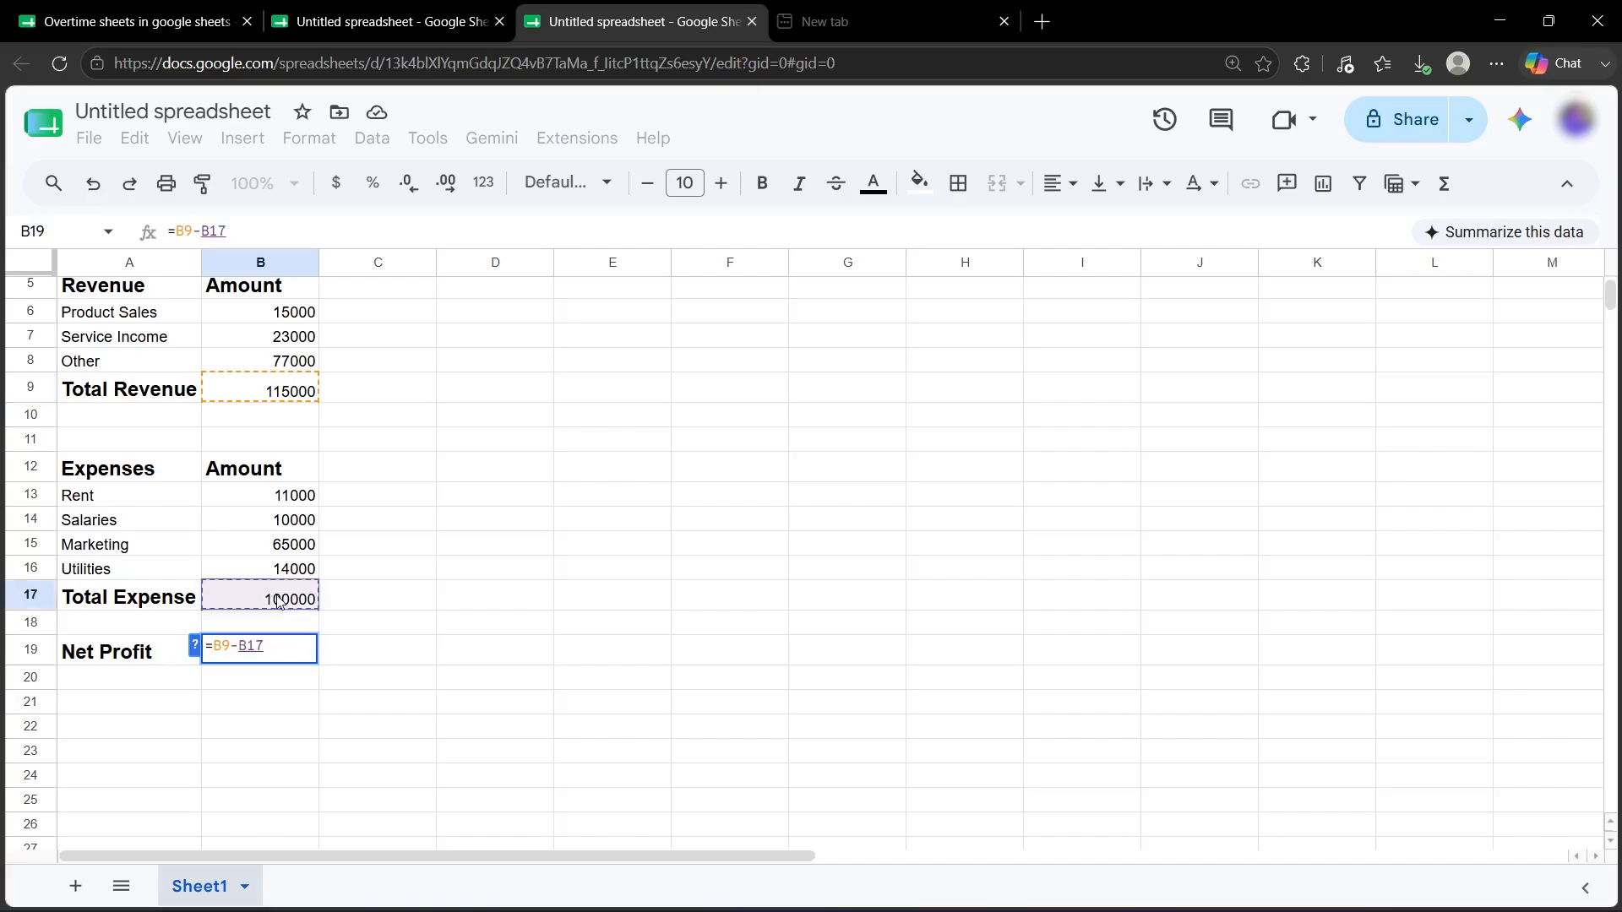
key(Return)
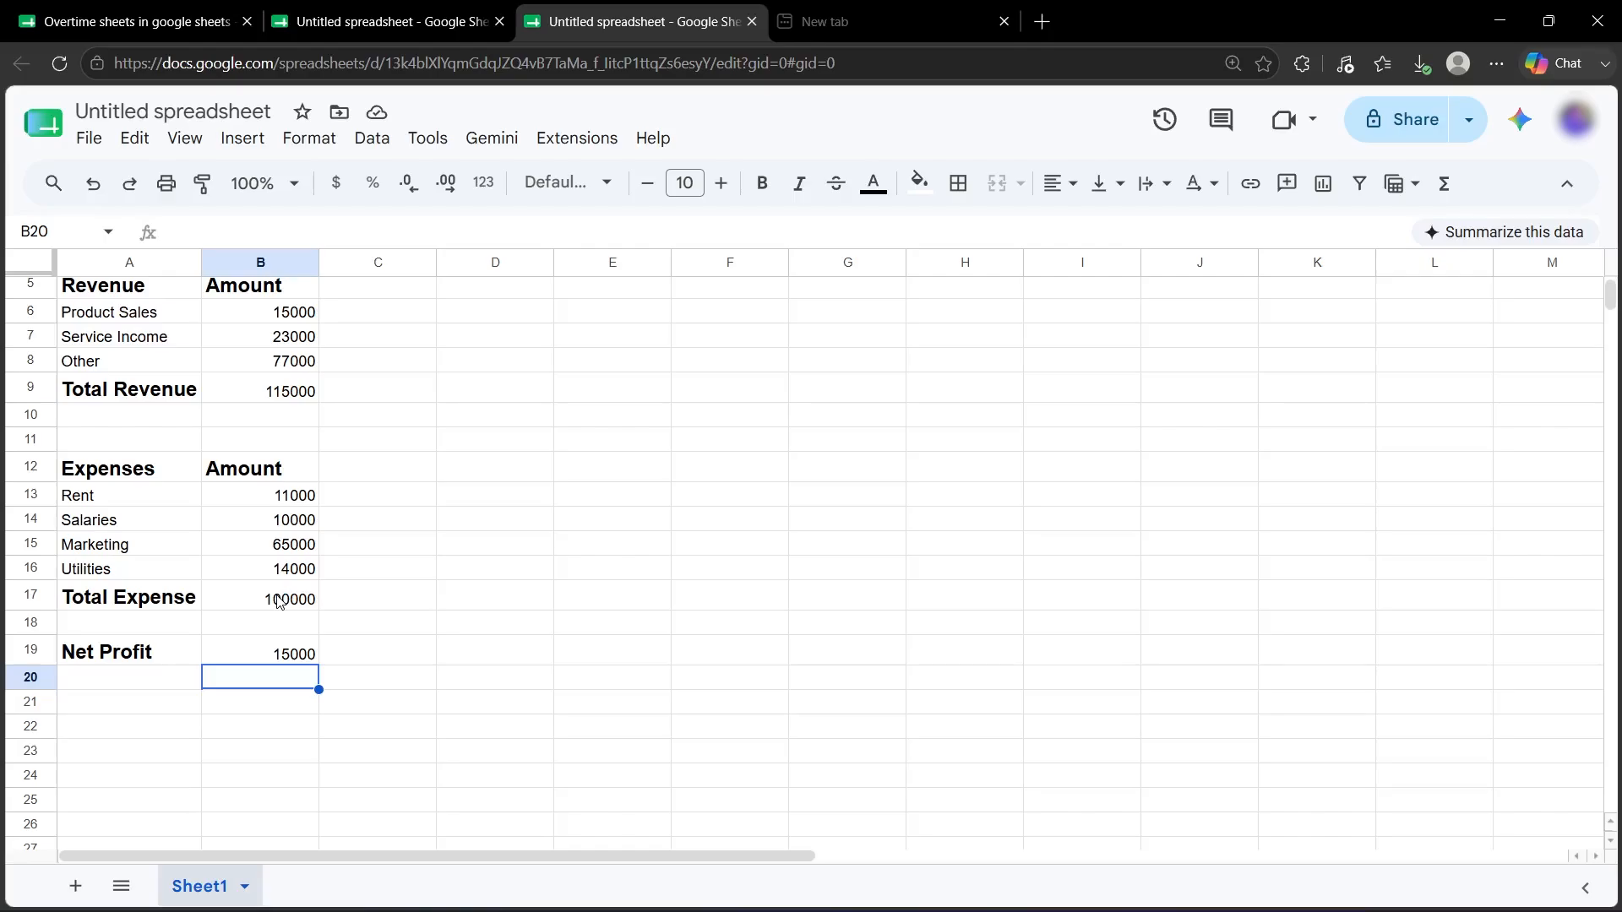
Fill the Revenue table A5:B9 bright green and the Expenses table A12:B17 light red.
scroll(279, 601, up, 3)
drag(290, 511, 102, 406)
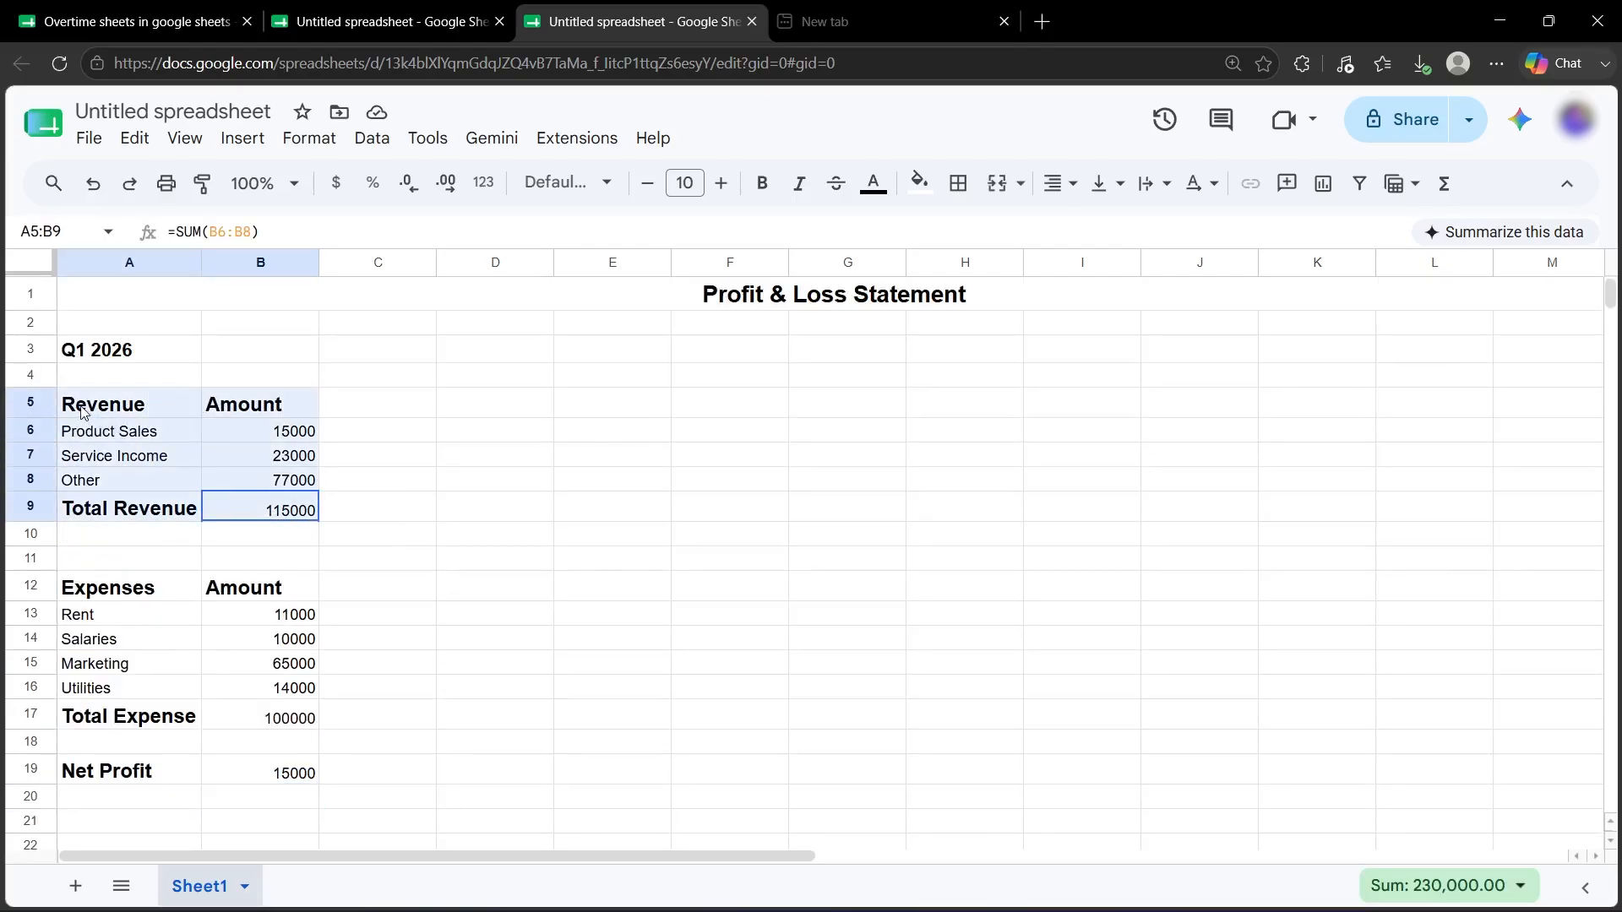
click(927, 187)
click(1027, 290)
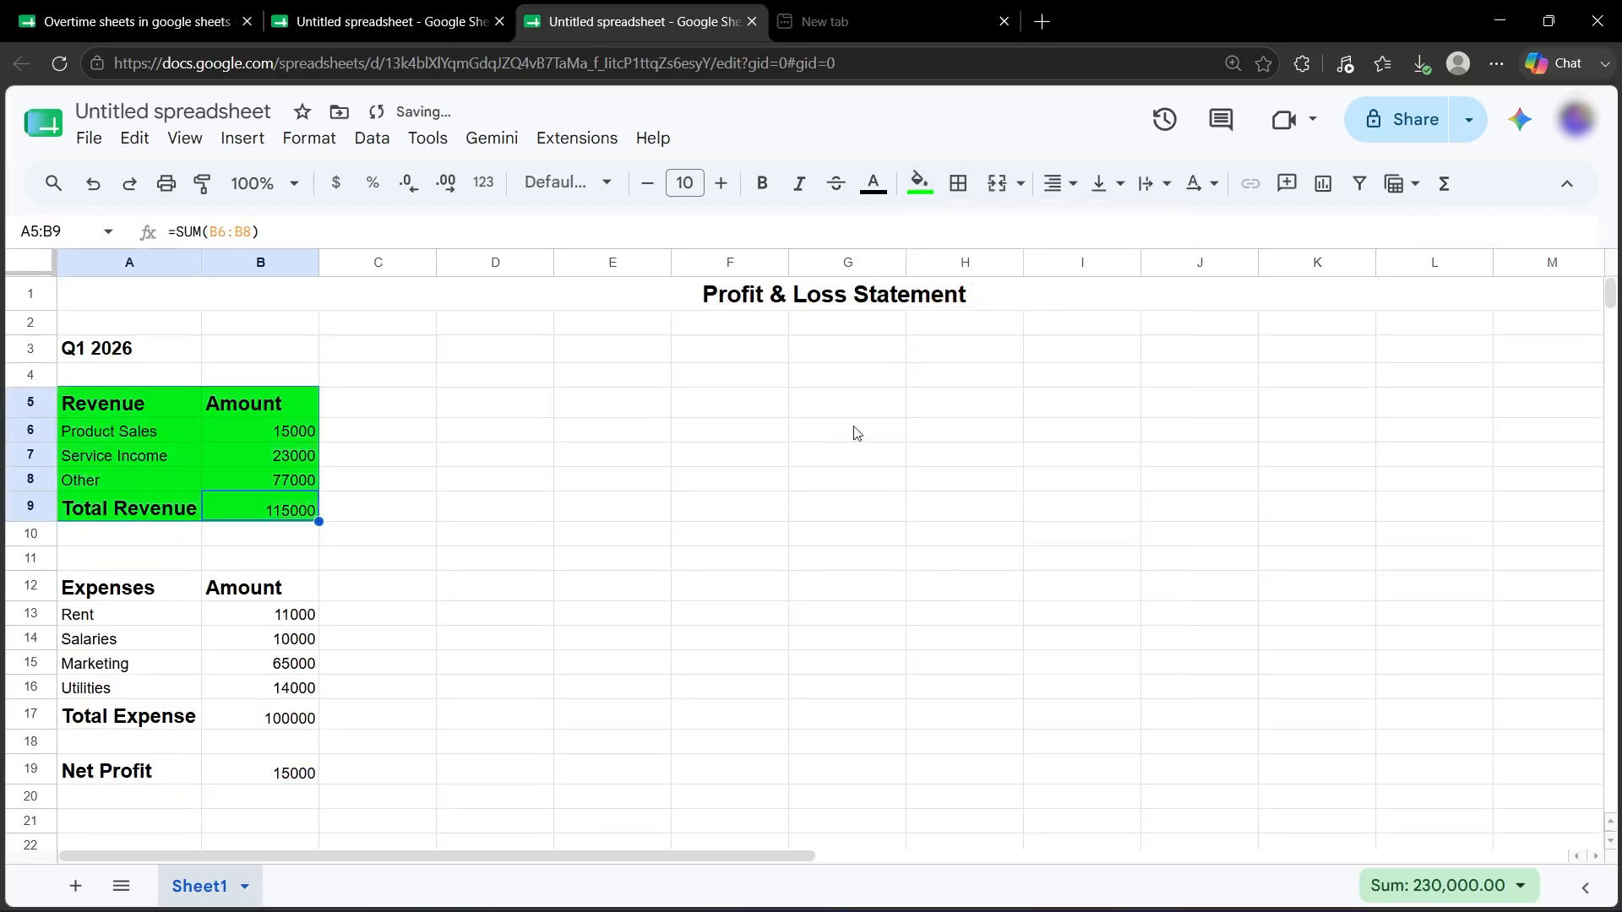
scroll(355, 528, down, 1)
drag(101, 527, 287, 657)
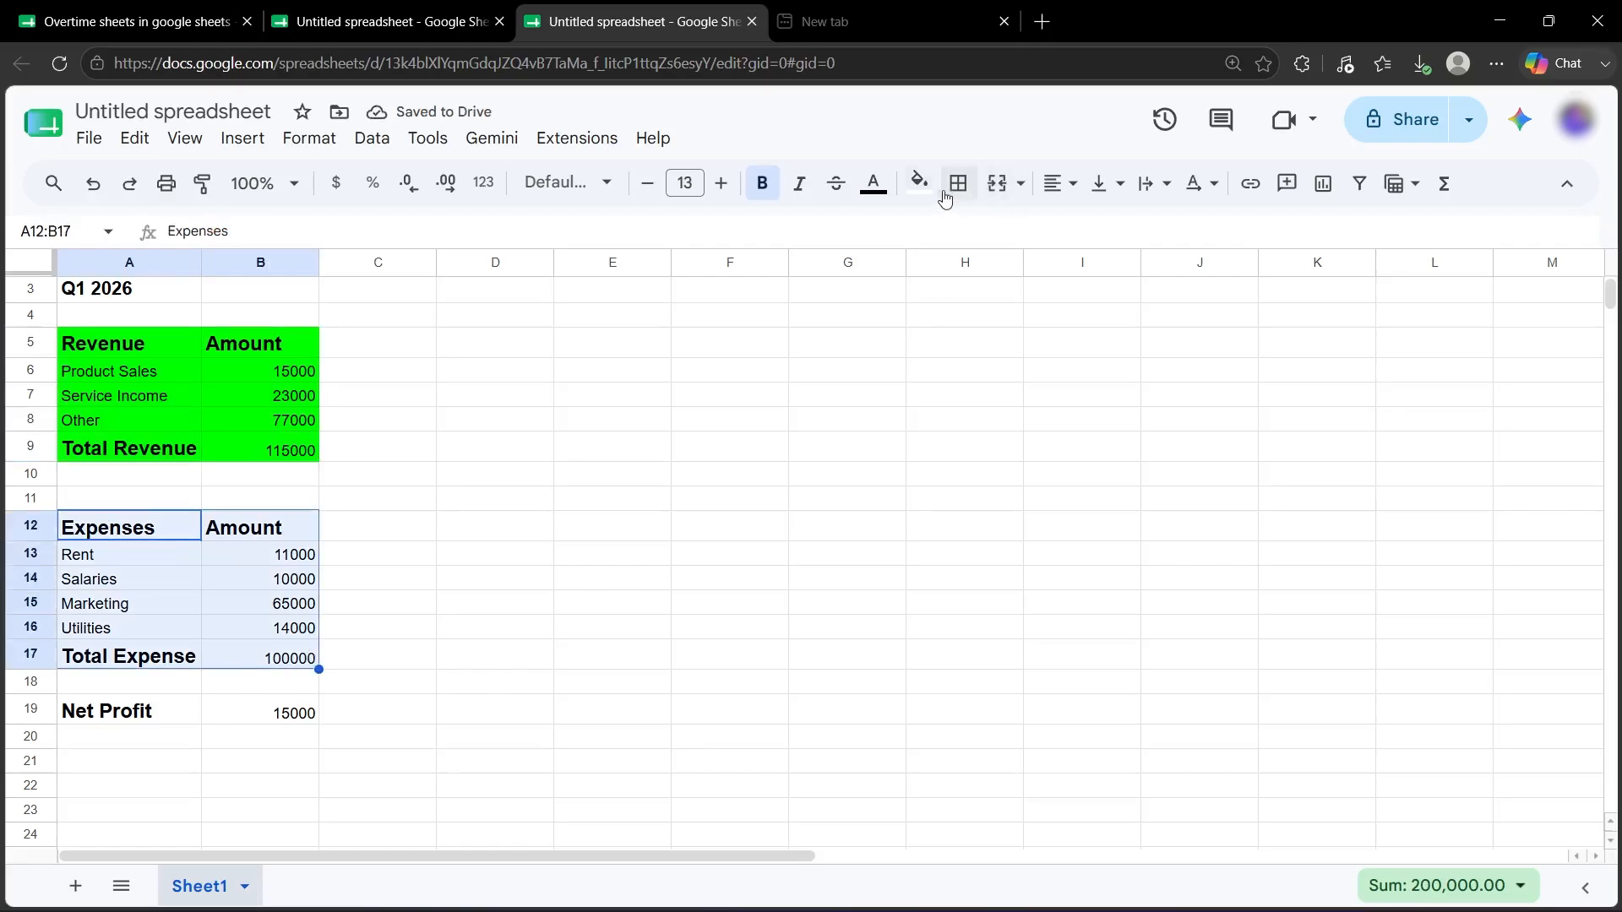
click(920, 184)
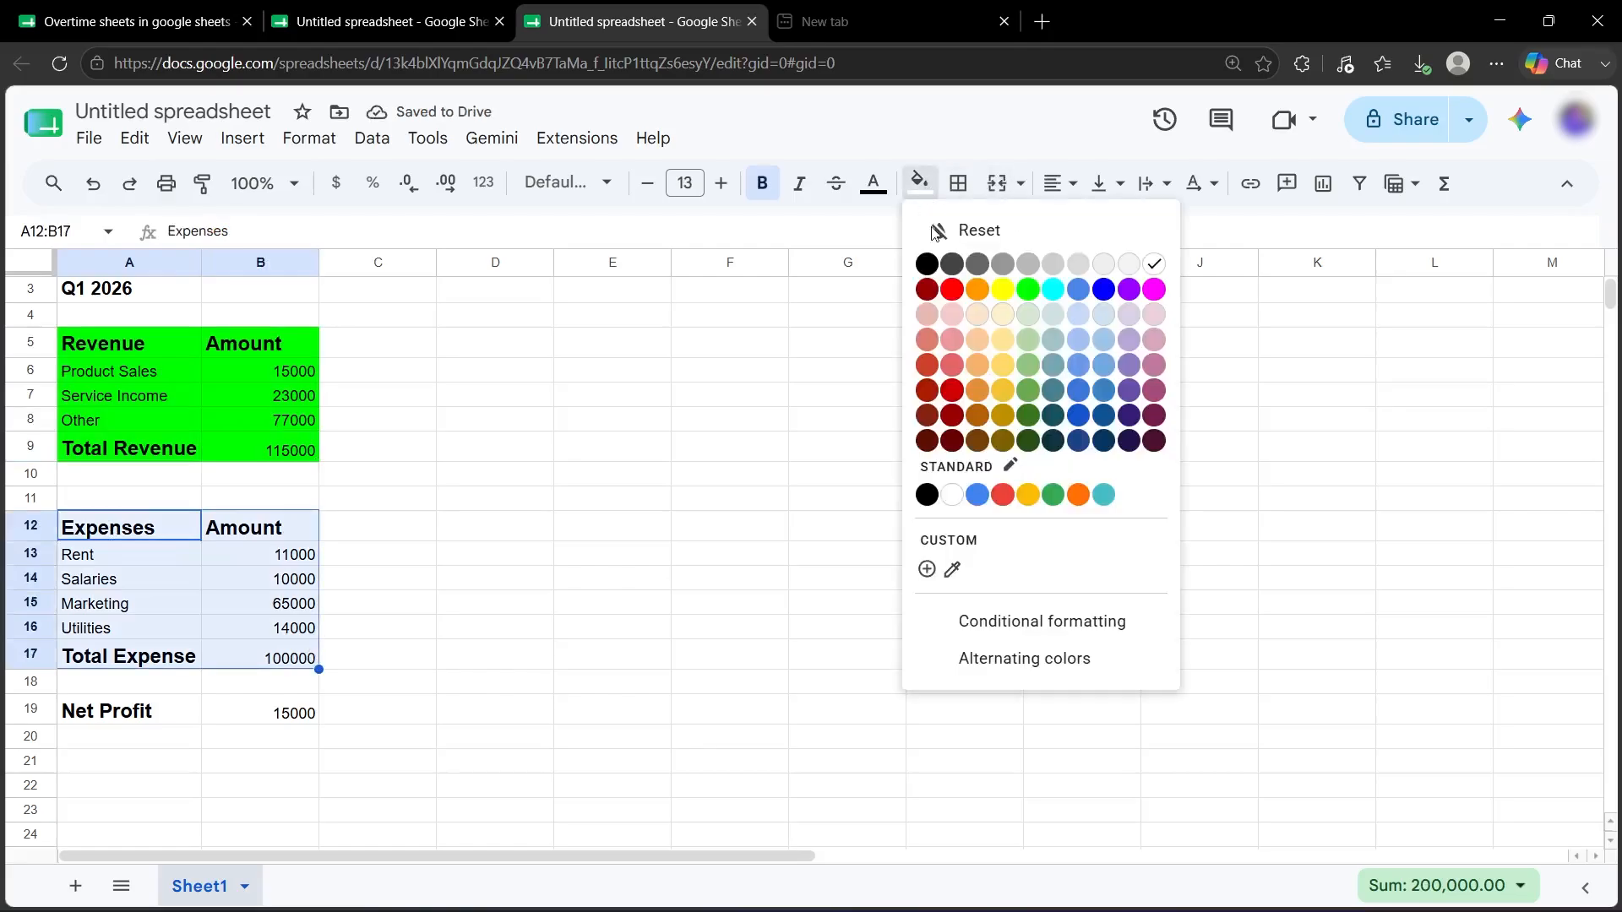
click(952, 340)
Fill the Net Profit row A19:B19 blue and the A1:M1 title row dark orange.
drag(109, 711, 242, 710)
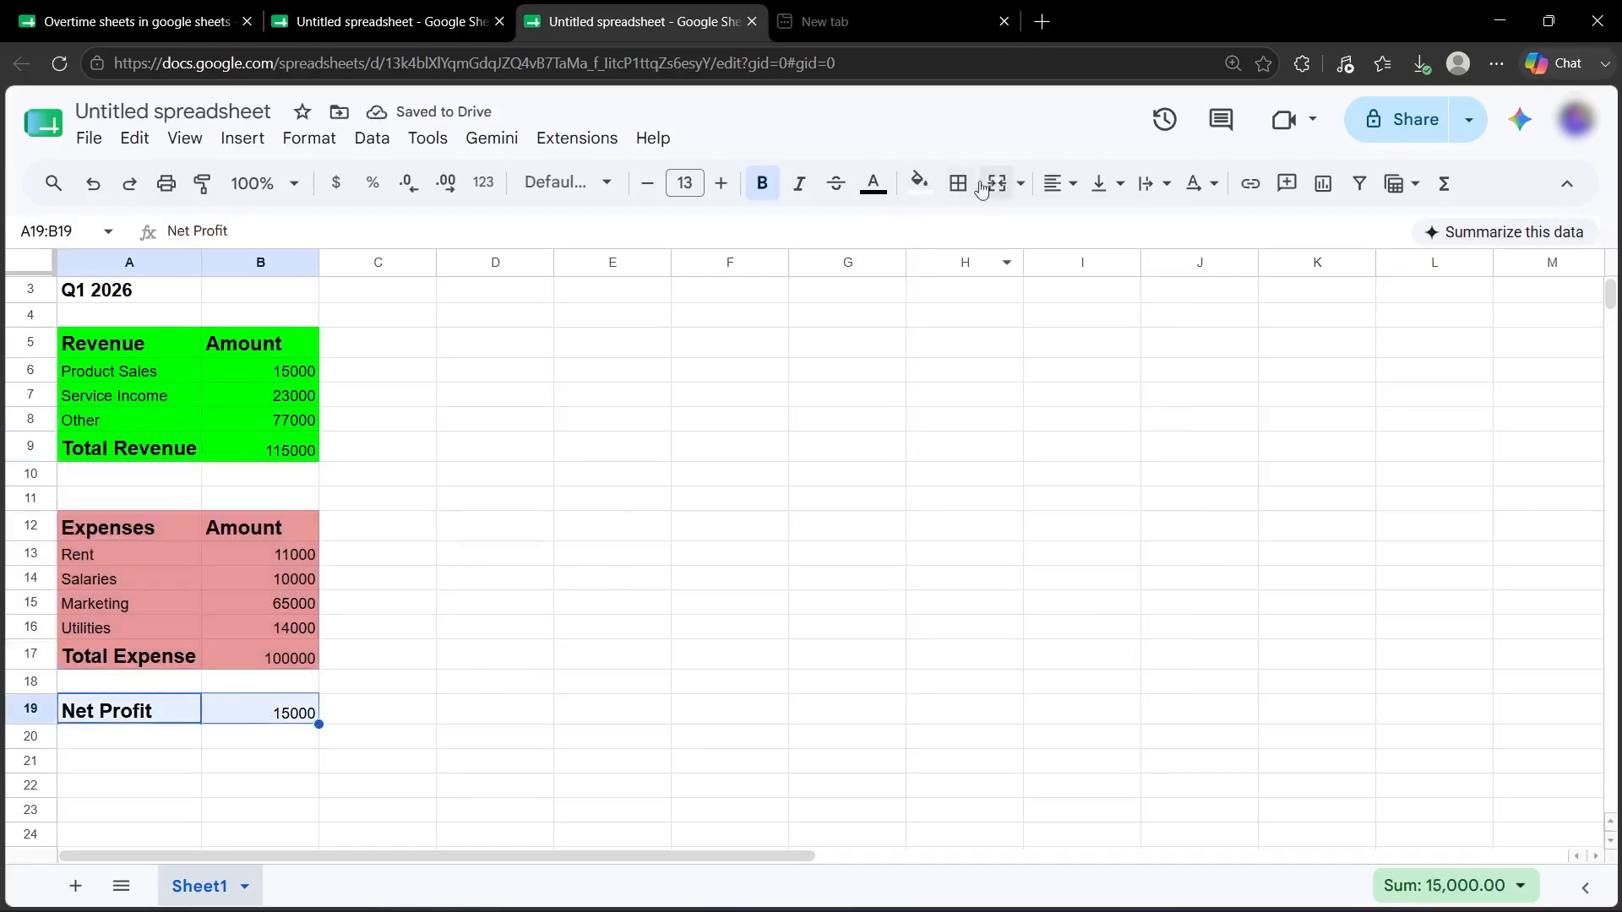
click(920, 184)
click(1081, 393)
scroll(532, 628, up, 2)
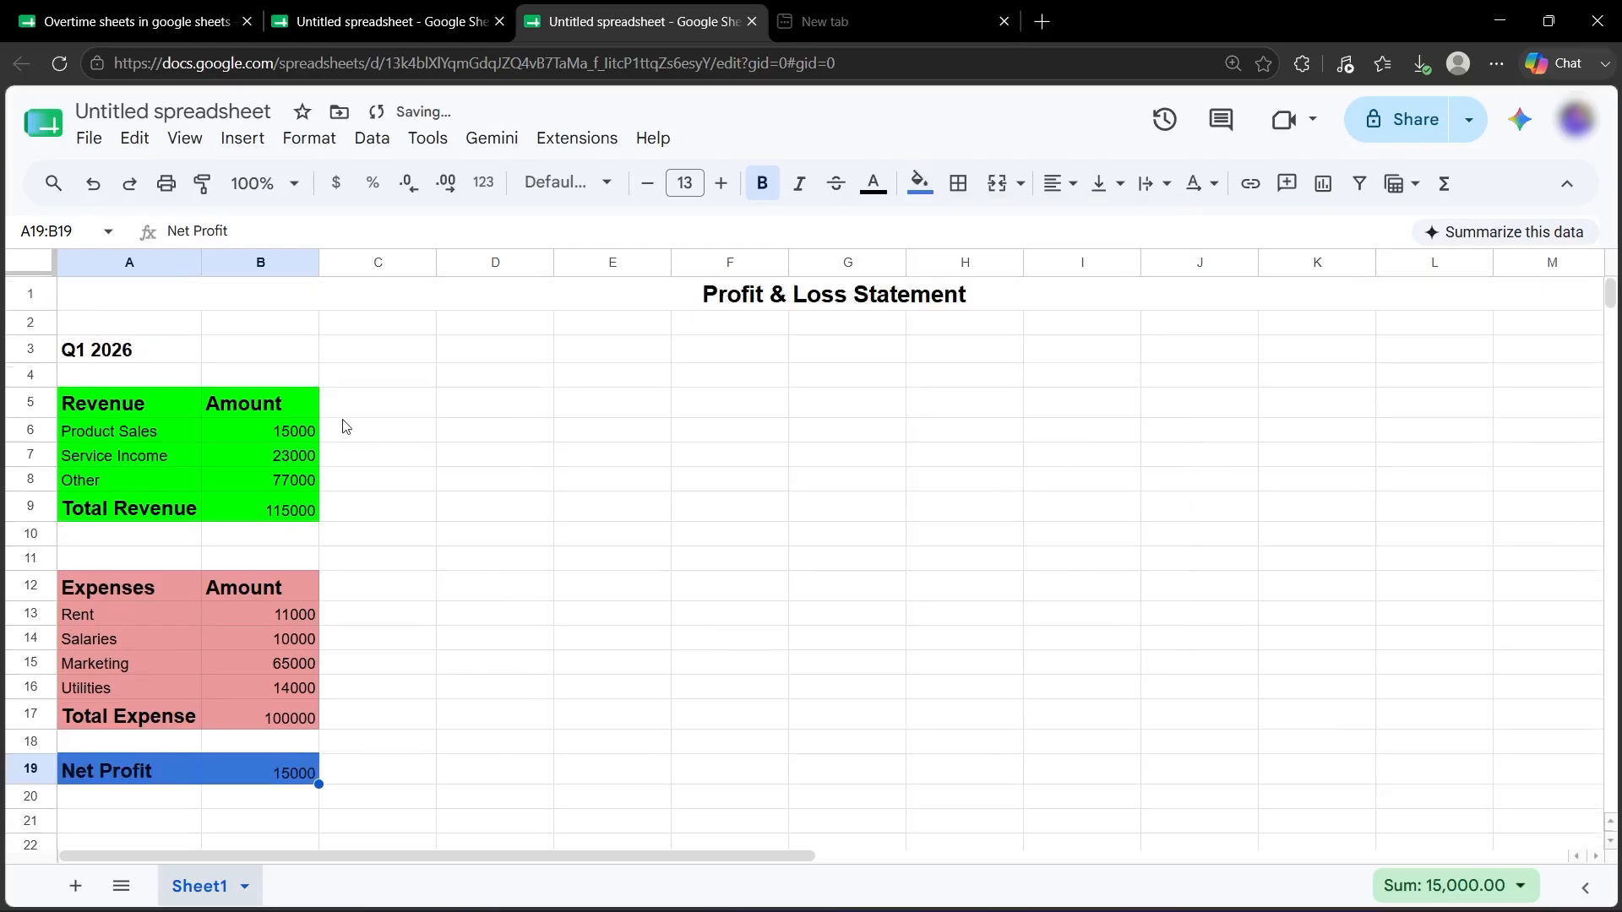
drag(347, 409, 1411, 516)
click(705, 295)
click(920, 184)
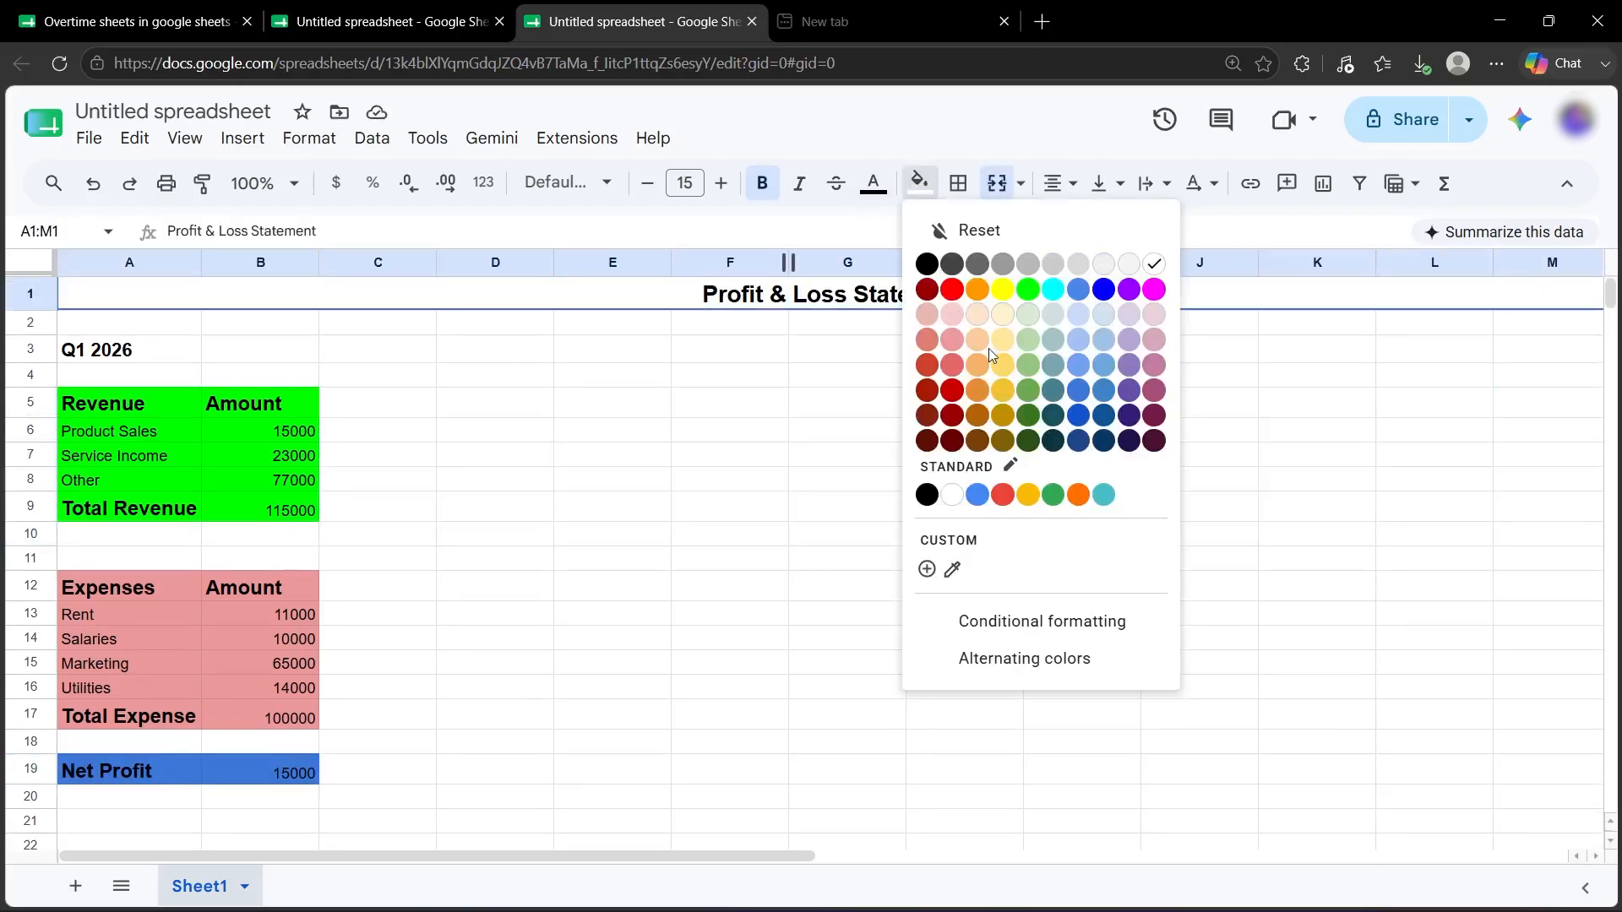
click(977, 415)
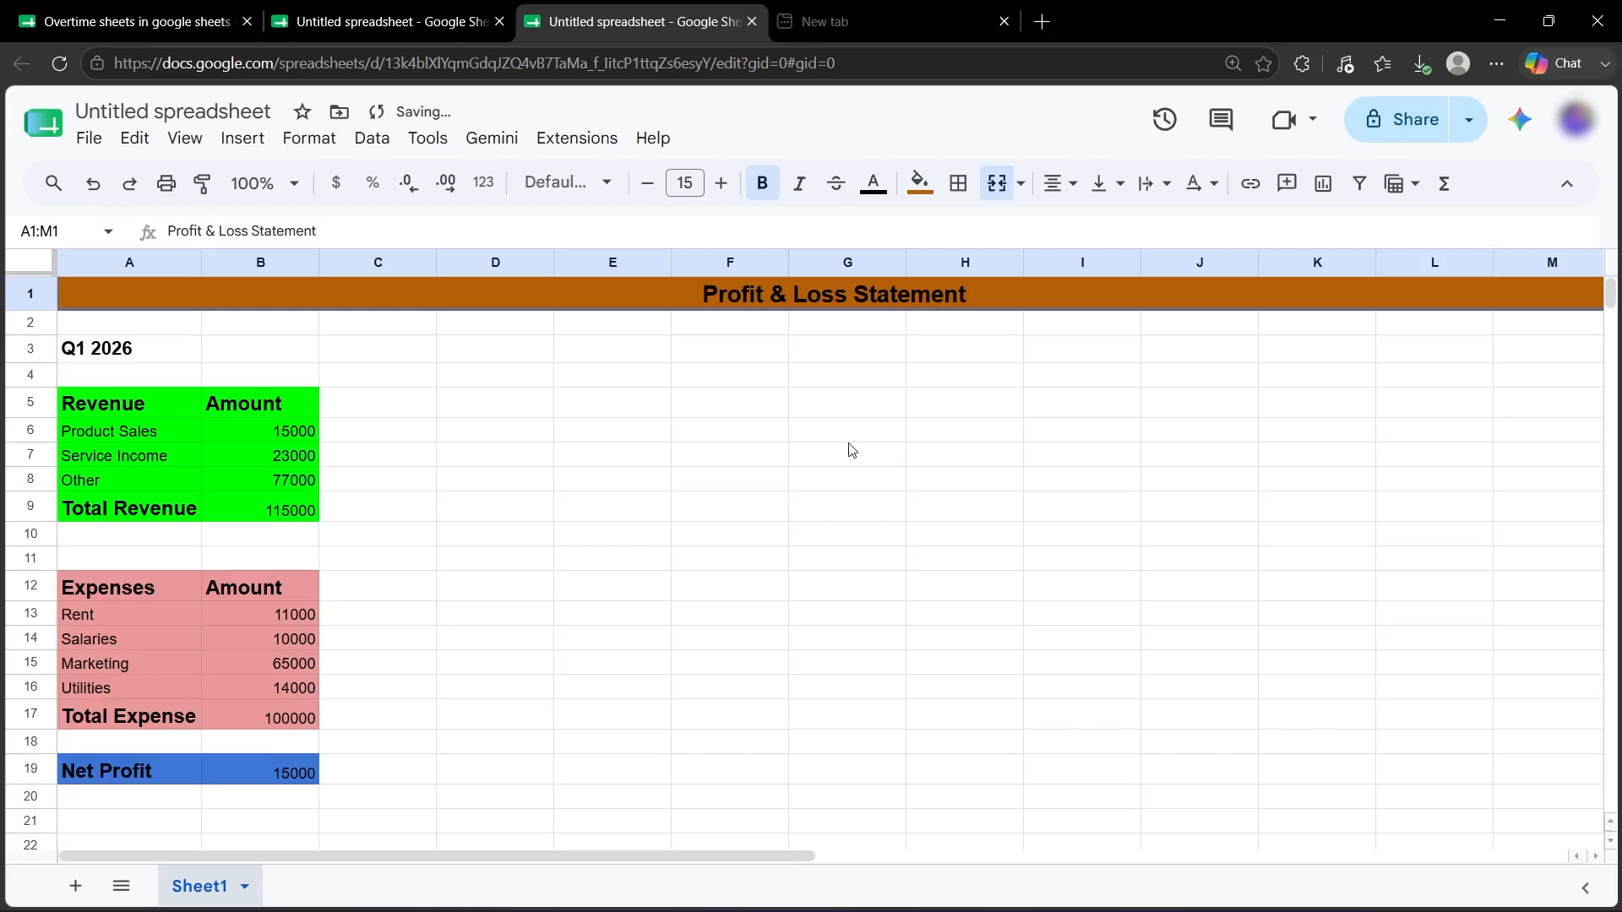